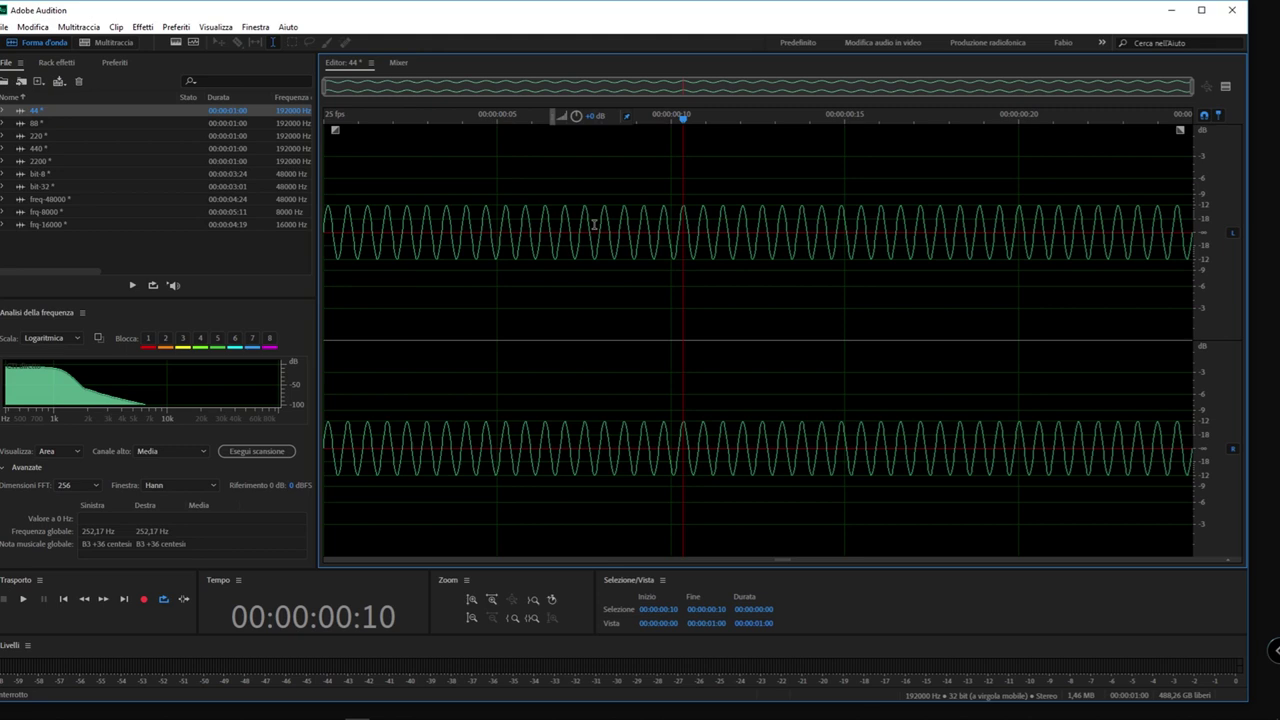
Play part of the 44 tone starting from about frame 8
click(594, 224)
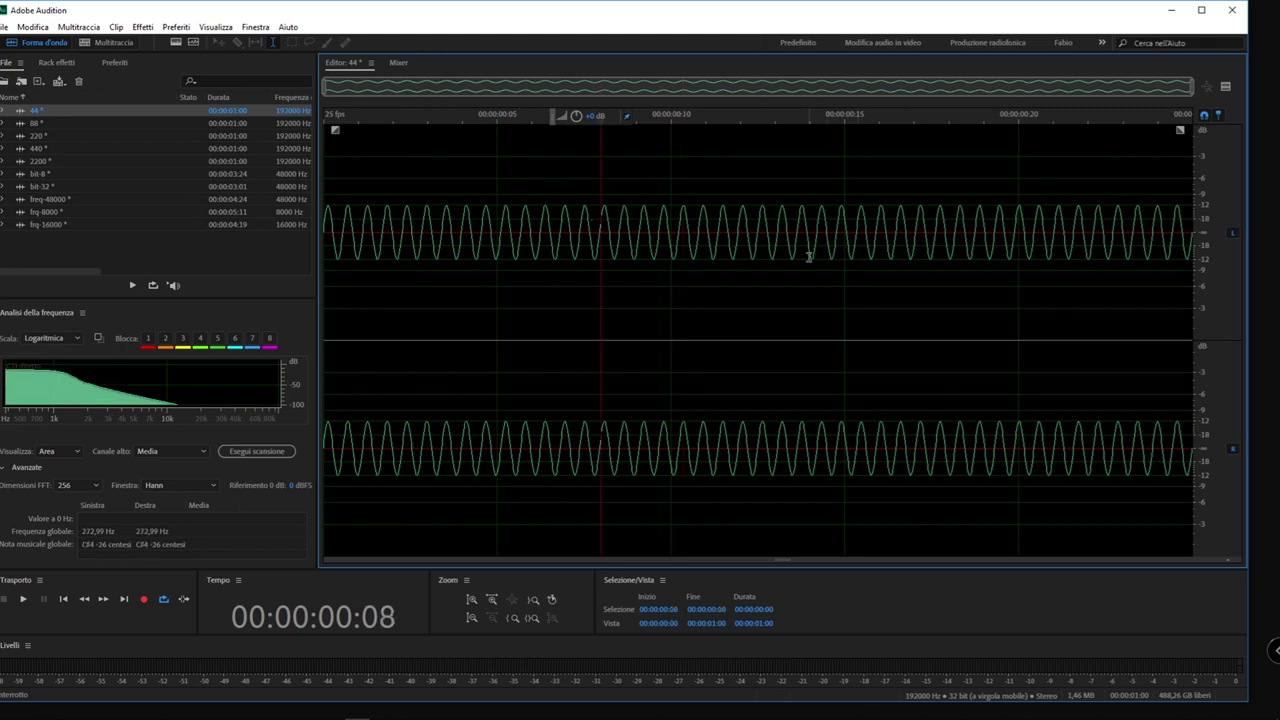
key(space)
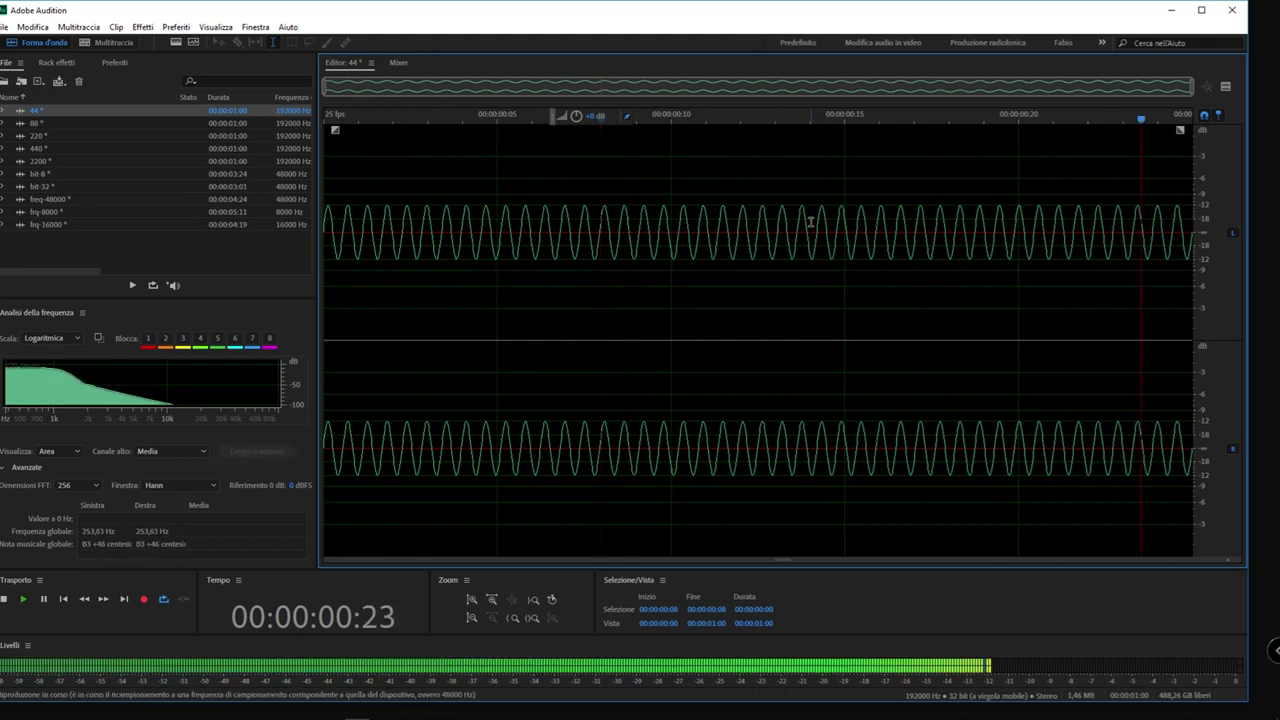
key(space)
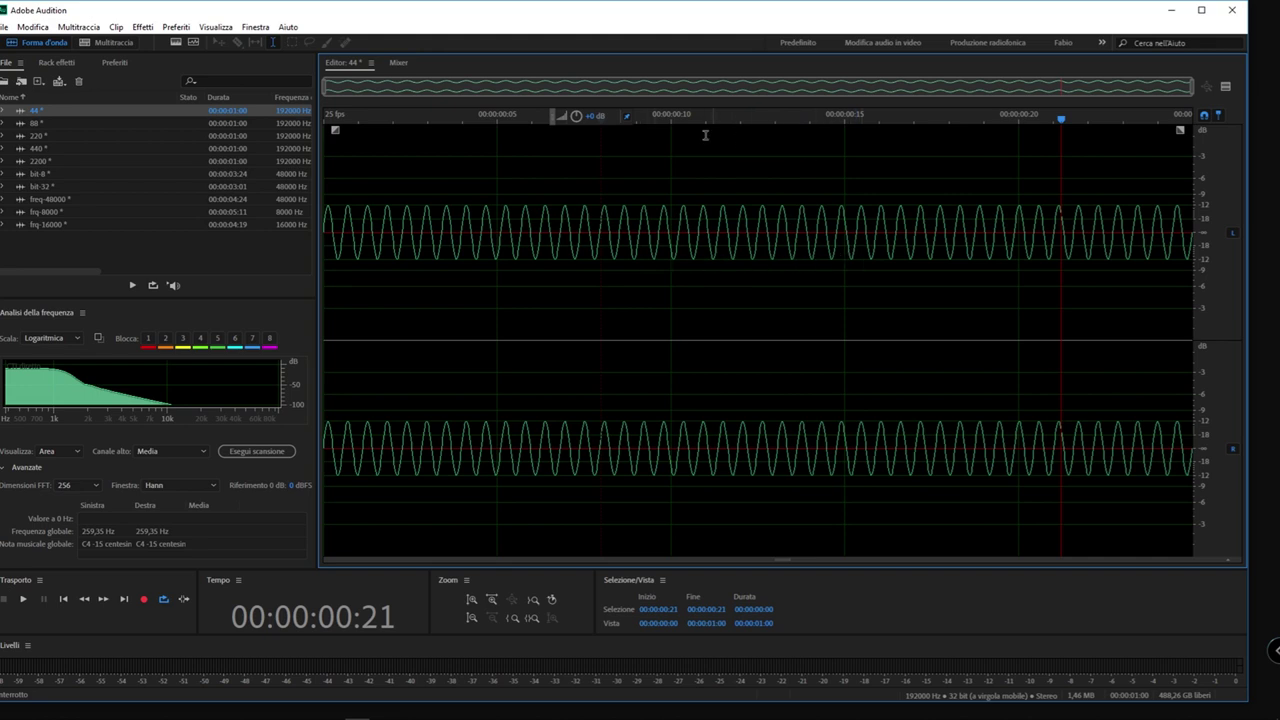
Open the 220 tone, examine its individual wave cycles close up, and play it from the full view
click(20, 135)
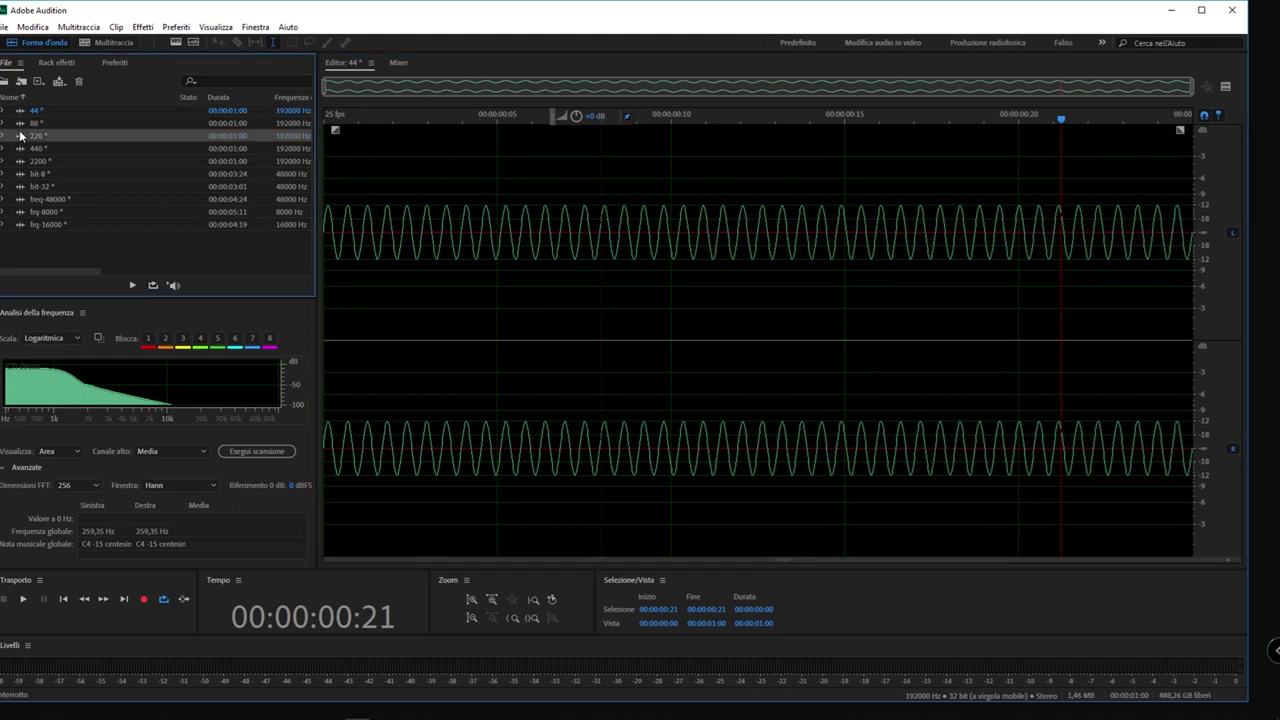
double_click(20, 135)
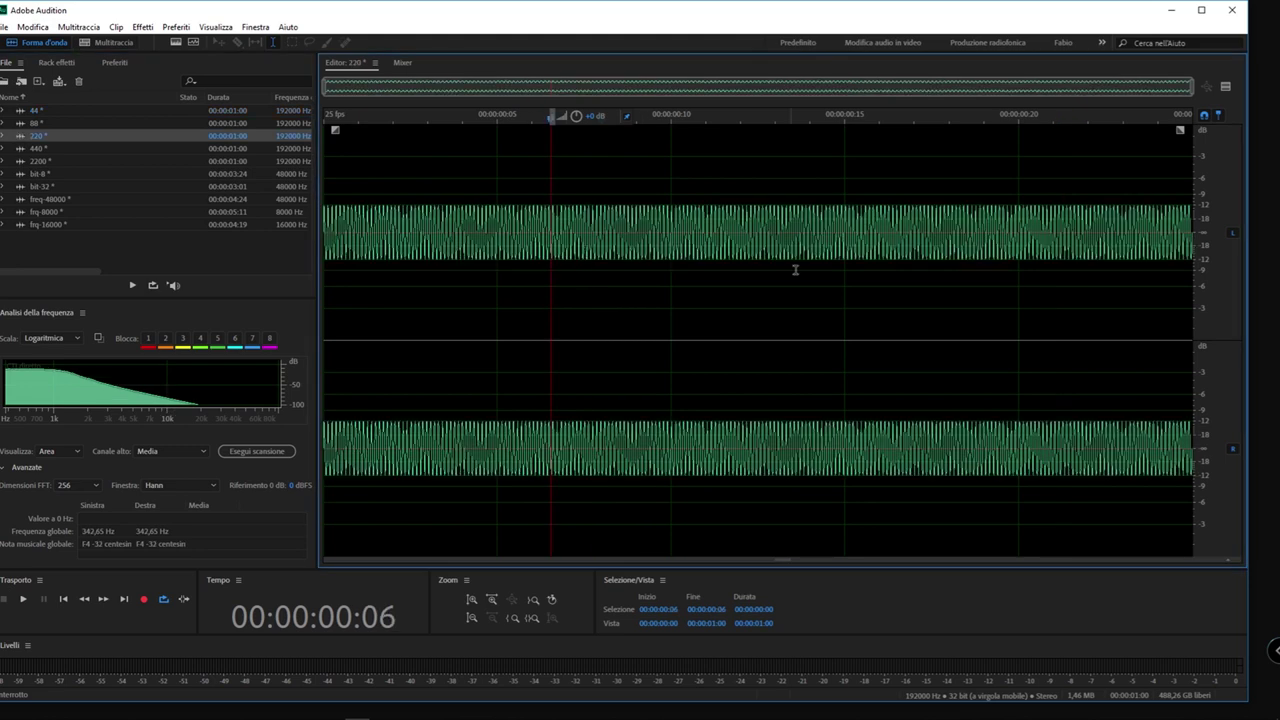
scroll(704, 228, up, 5)
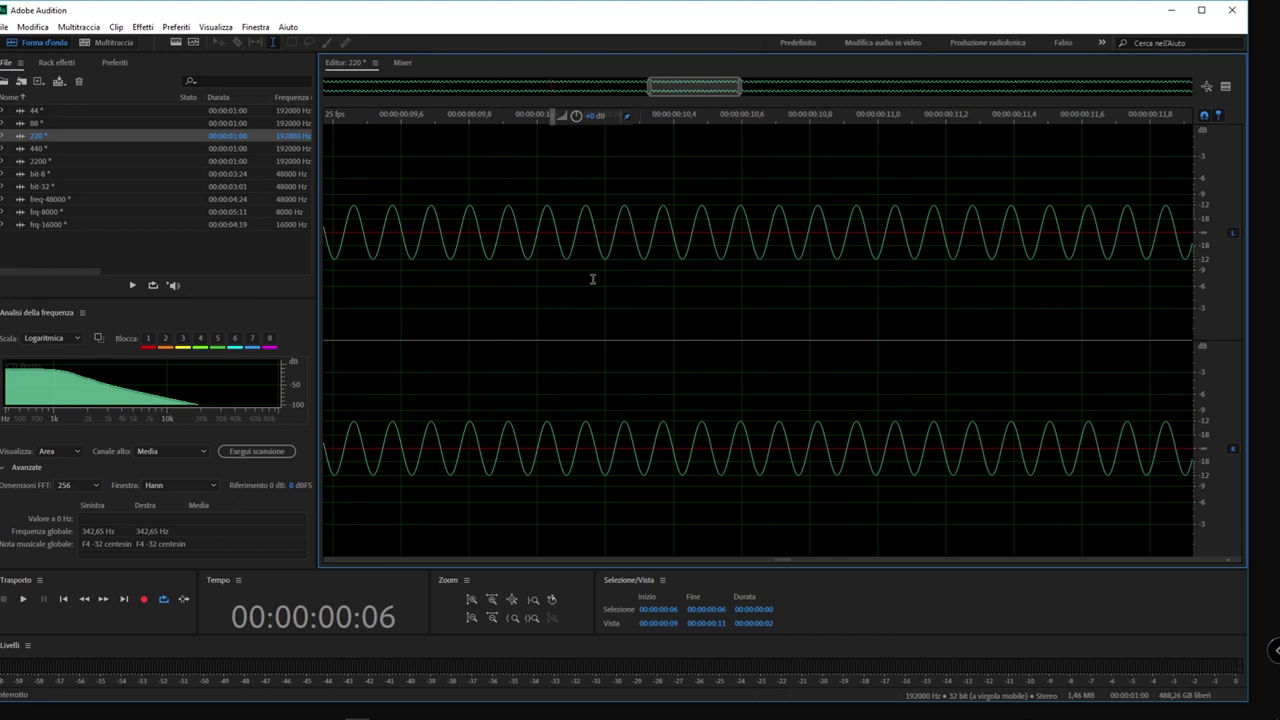
scroll(603, 257, down, 1)
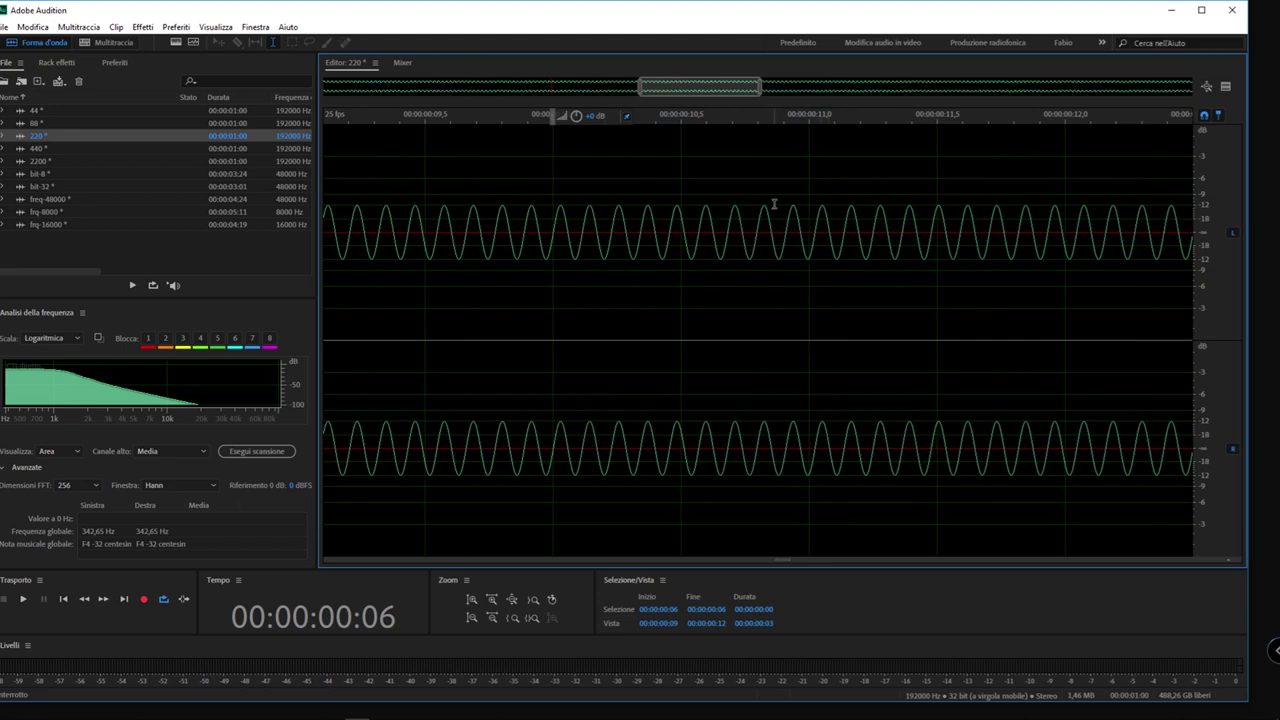
scroll(774, 204, down, 5)
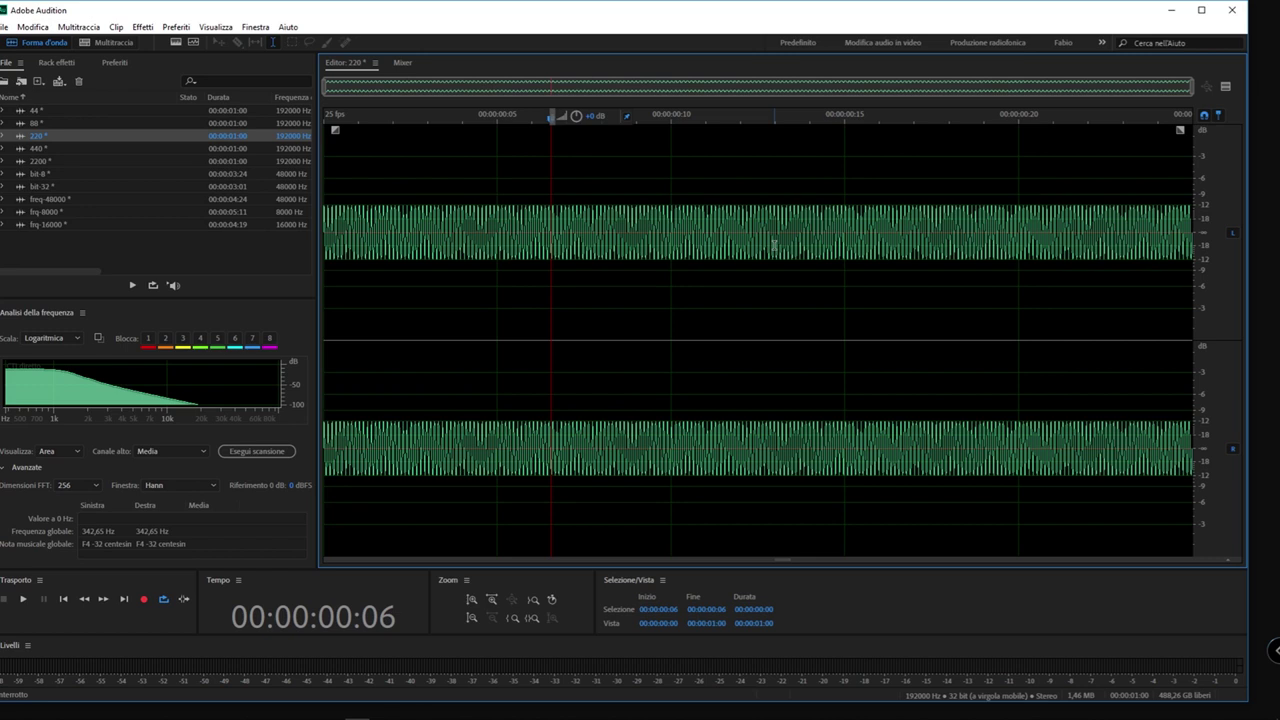
key(space)
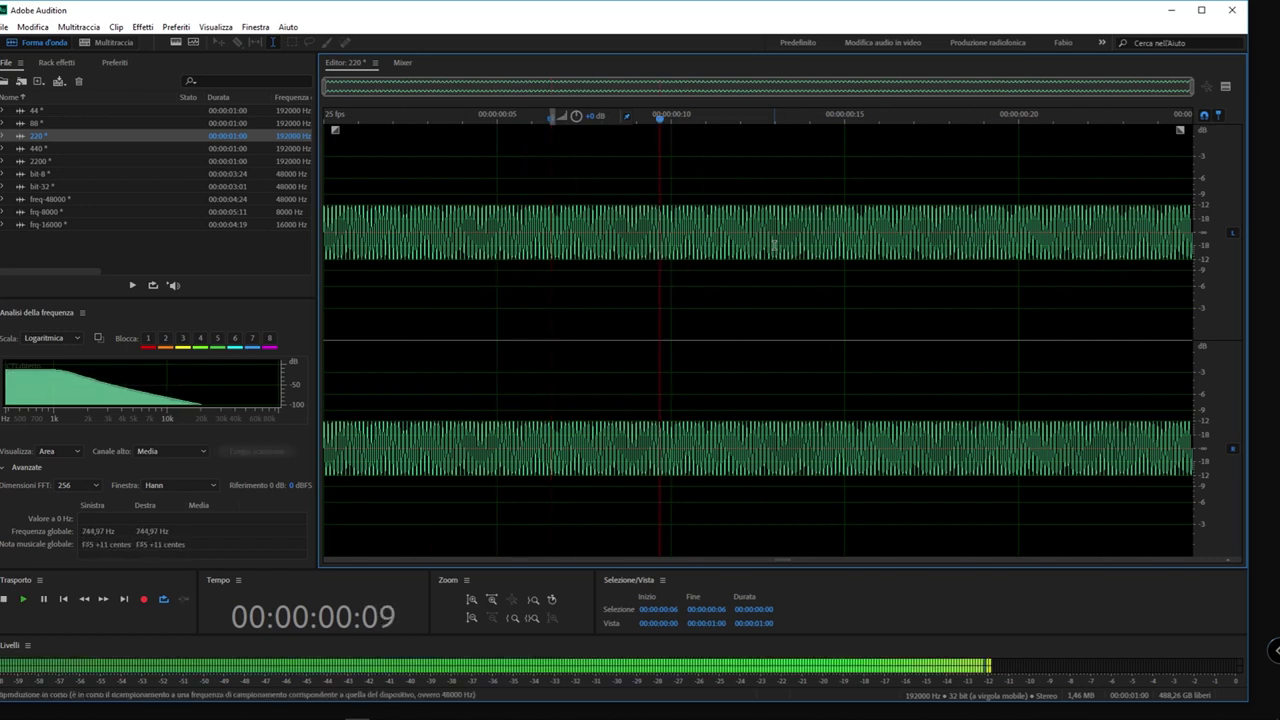
key(space)
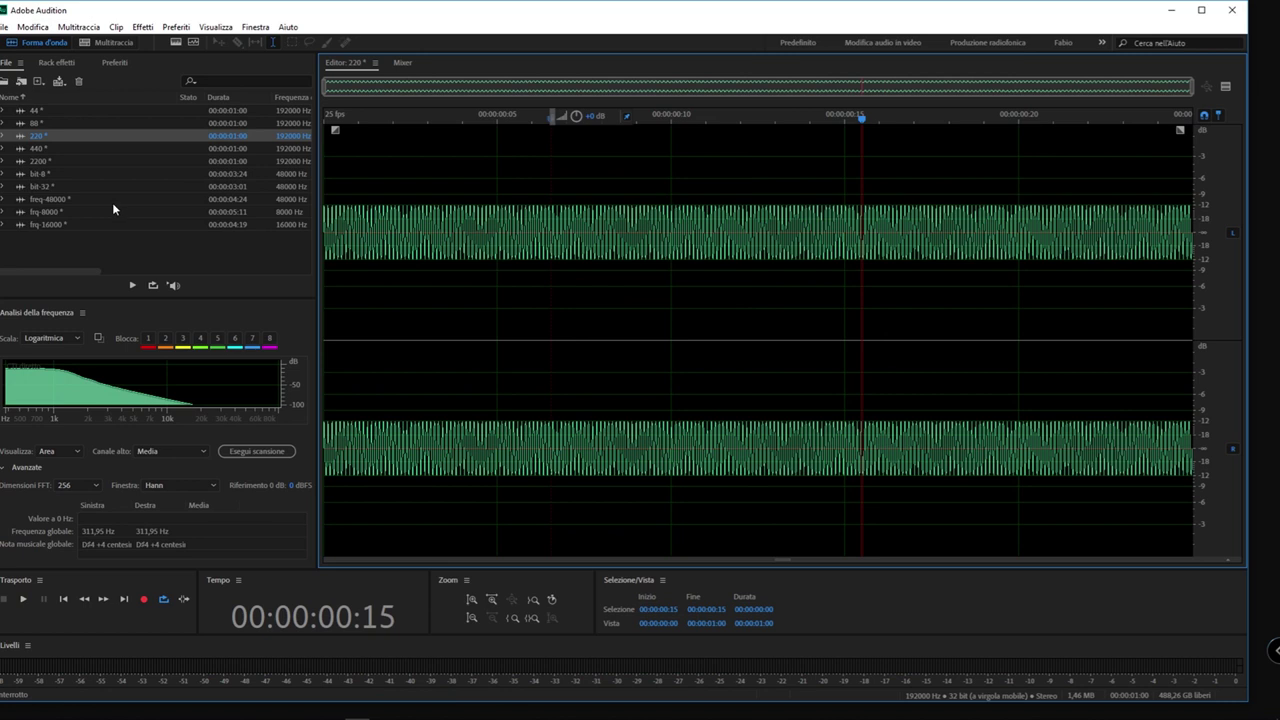
Open the 2200 tone, examine its wave cycles around frame 8 close up, and play the tone
click(20, 164)
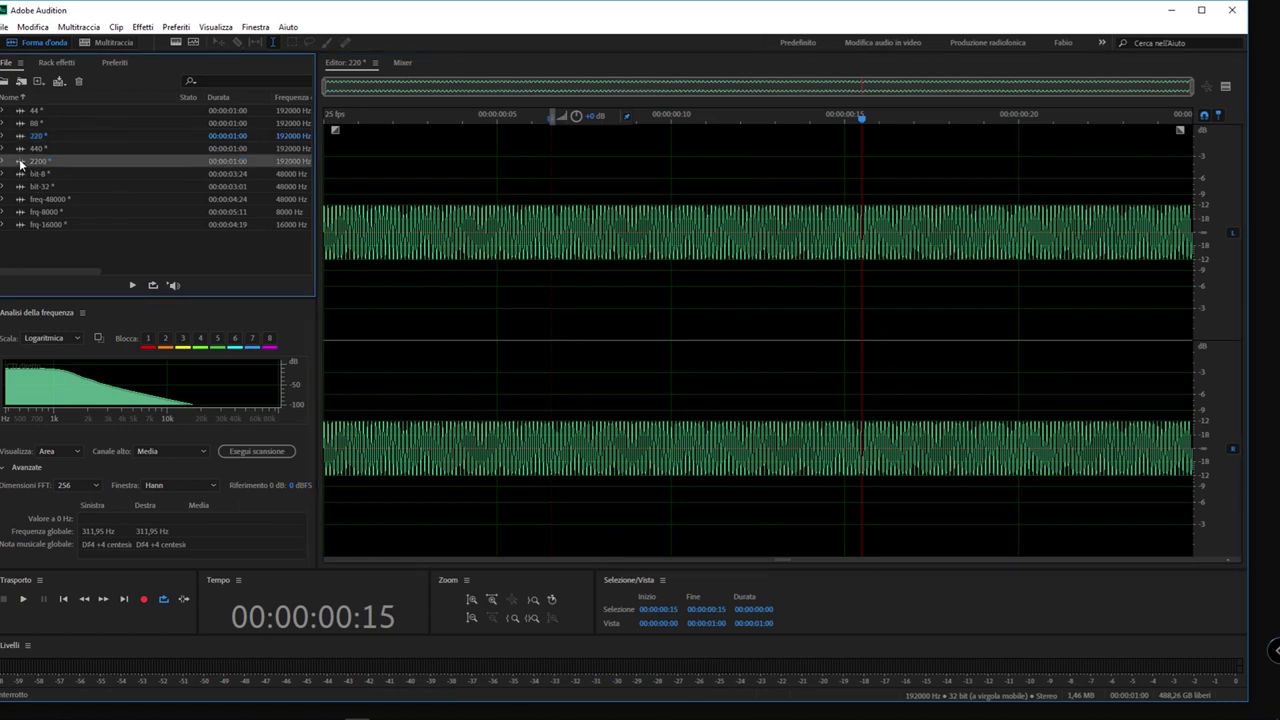
double_click(20, 164)
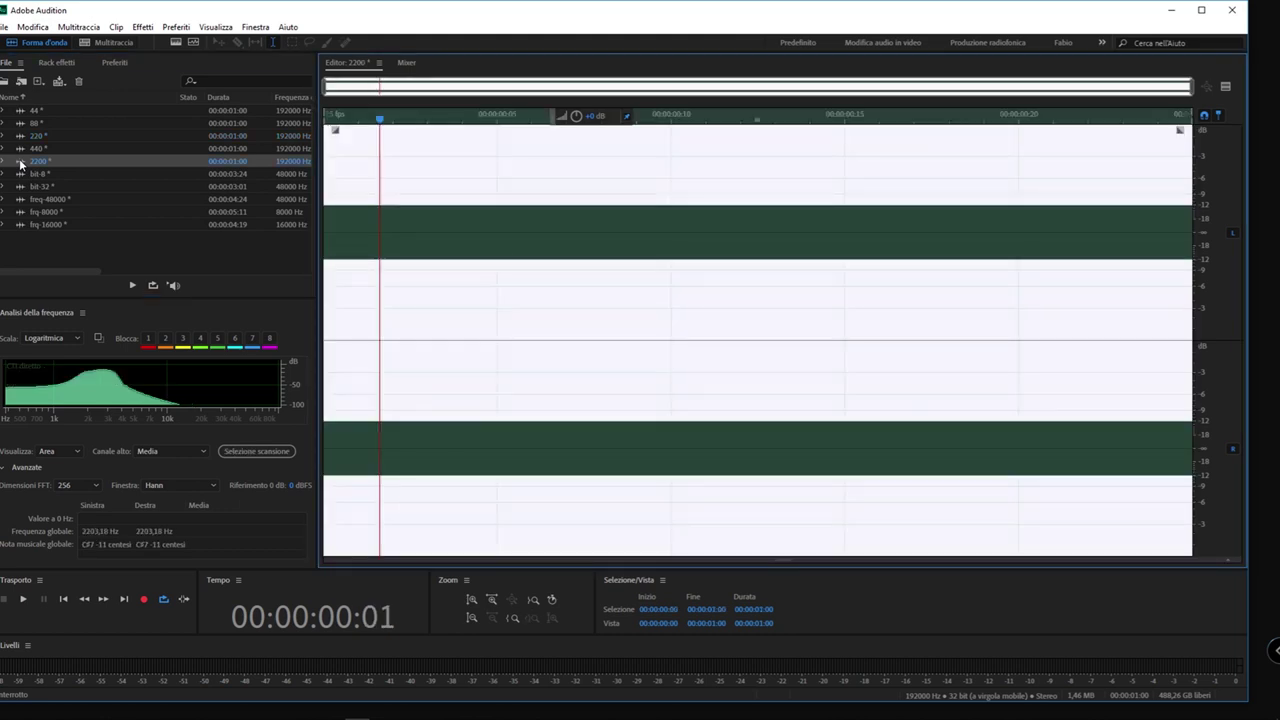
click(600, 192)
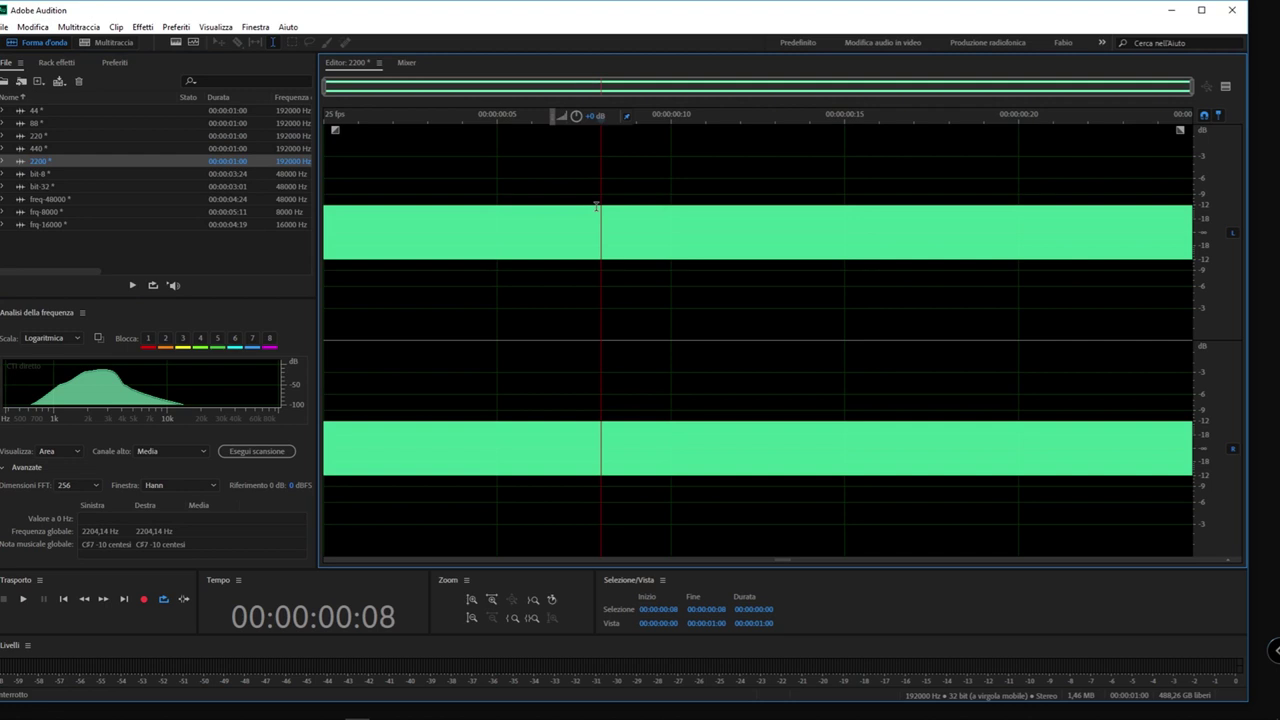
scroll(596, 207, up, 10)
scroll(596, 207, up, 5)
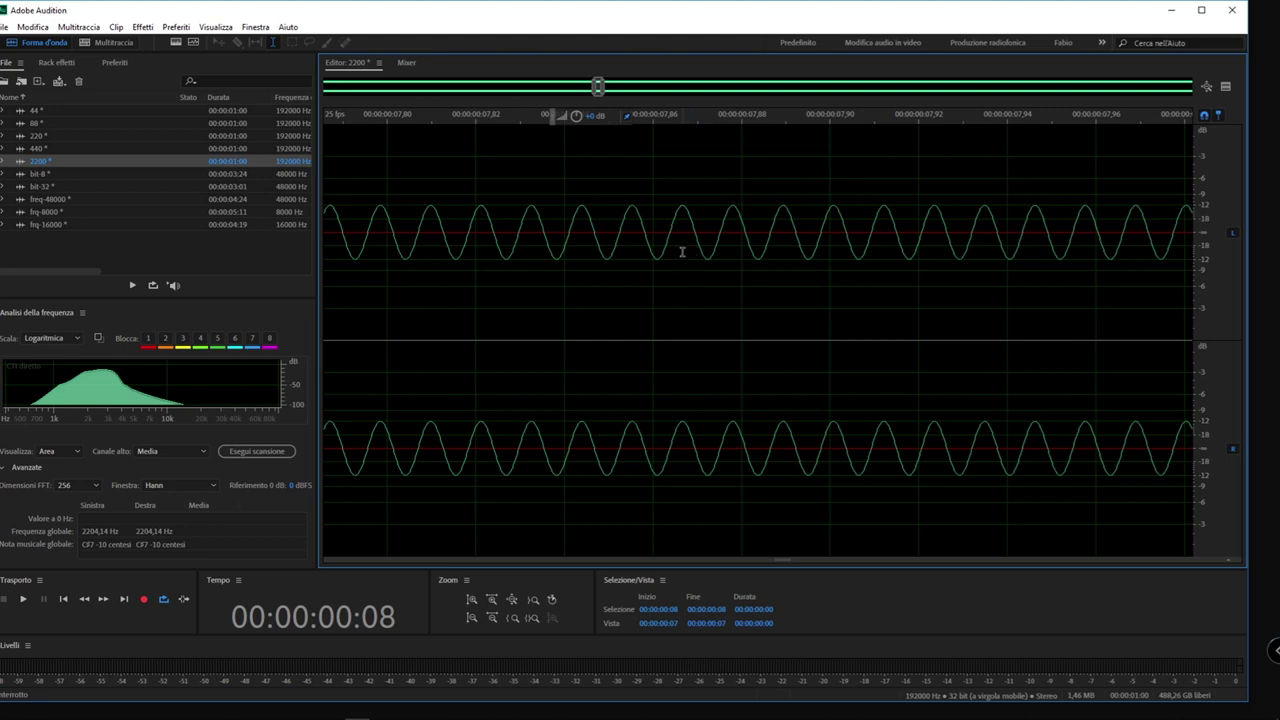
scroll(715, 253, down, 15)
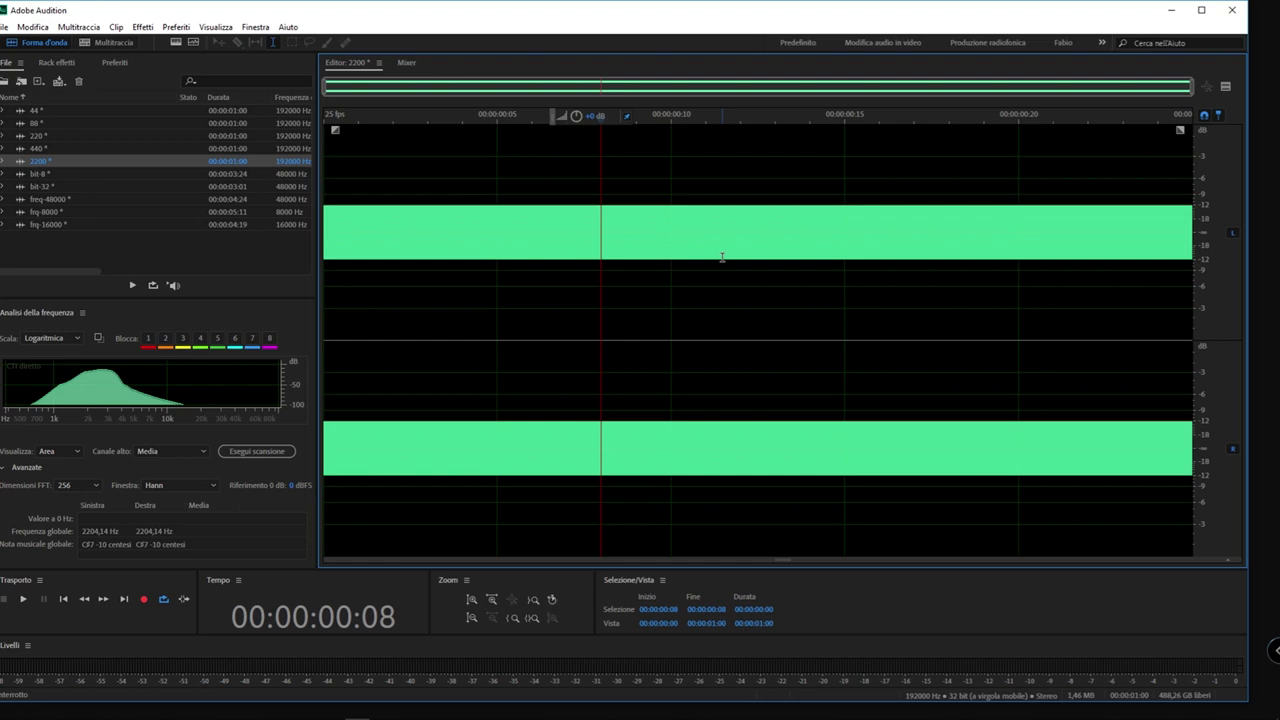
key(space)
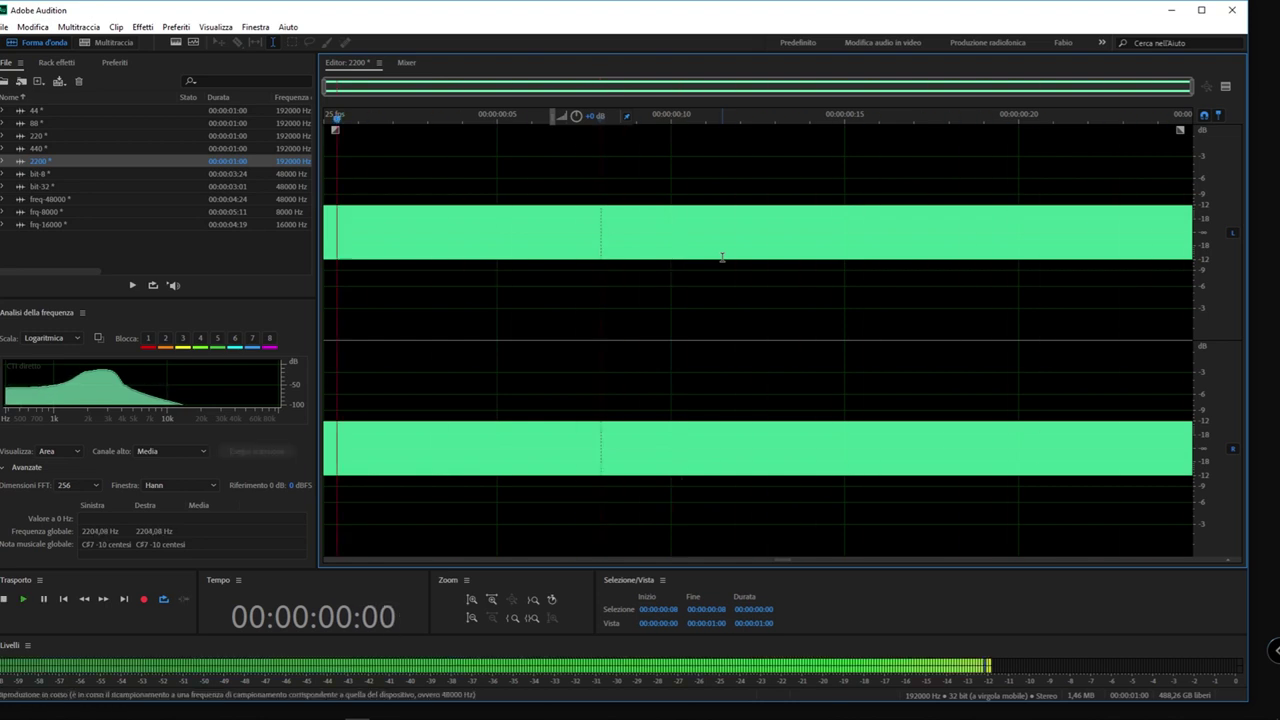
key(space)
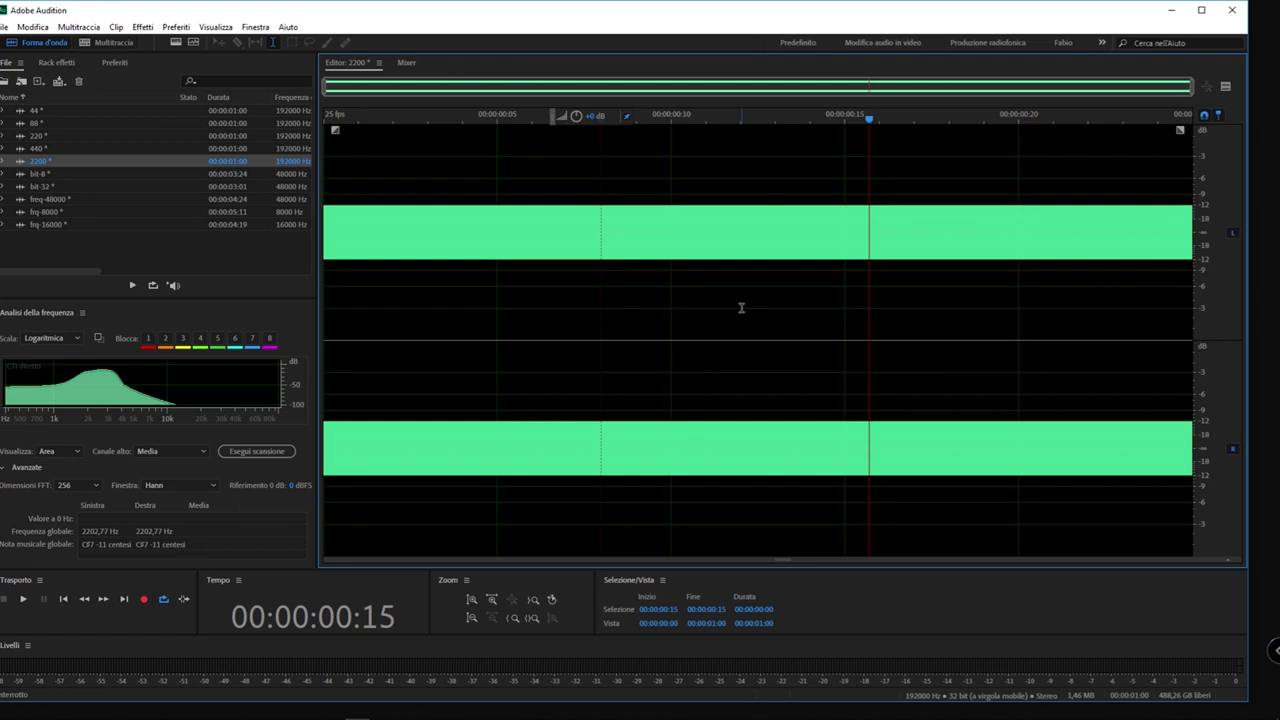
Open the 88 tone and examine the shape and spacing of its wave cycles close up
click(20, 124)
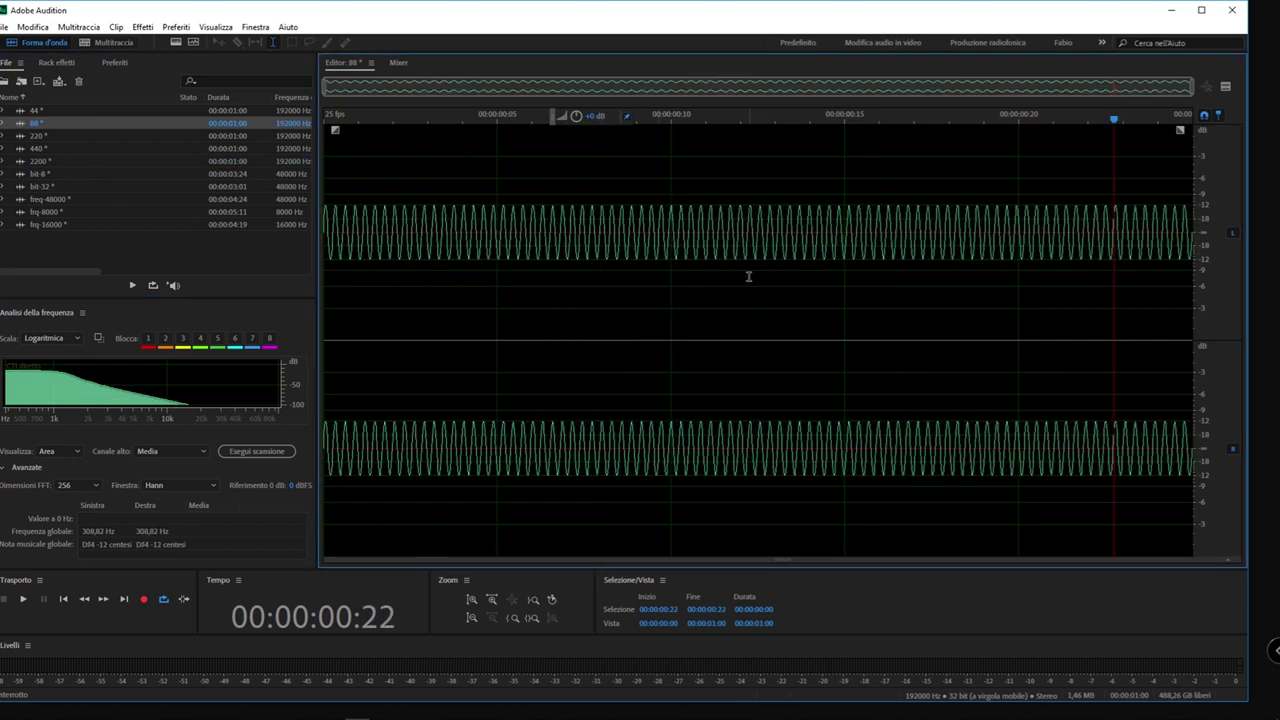
scroll(732, 254, up, 5)
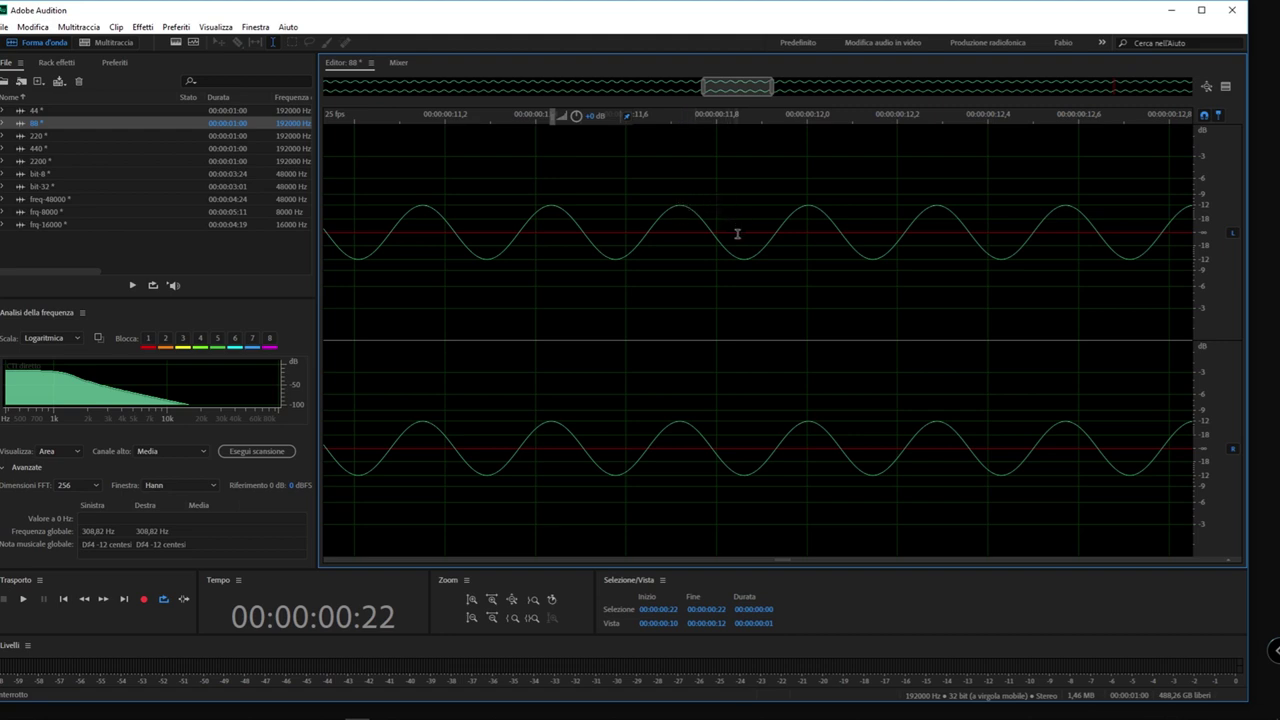
scroll(737, 234, down, 3)
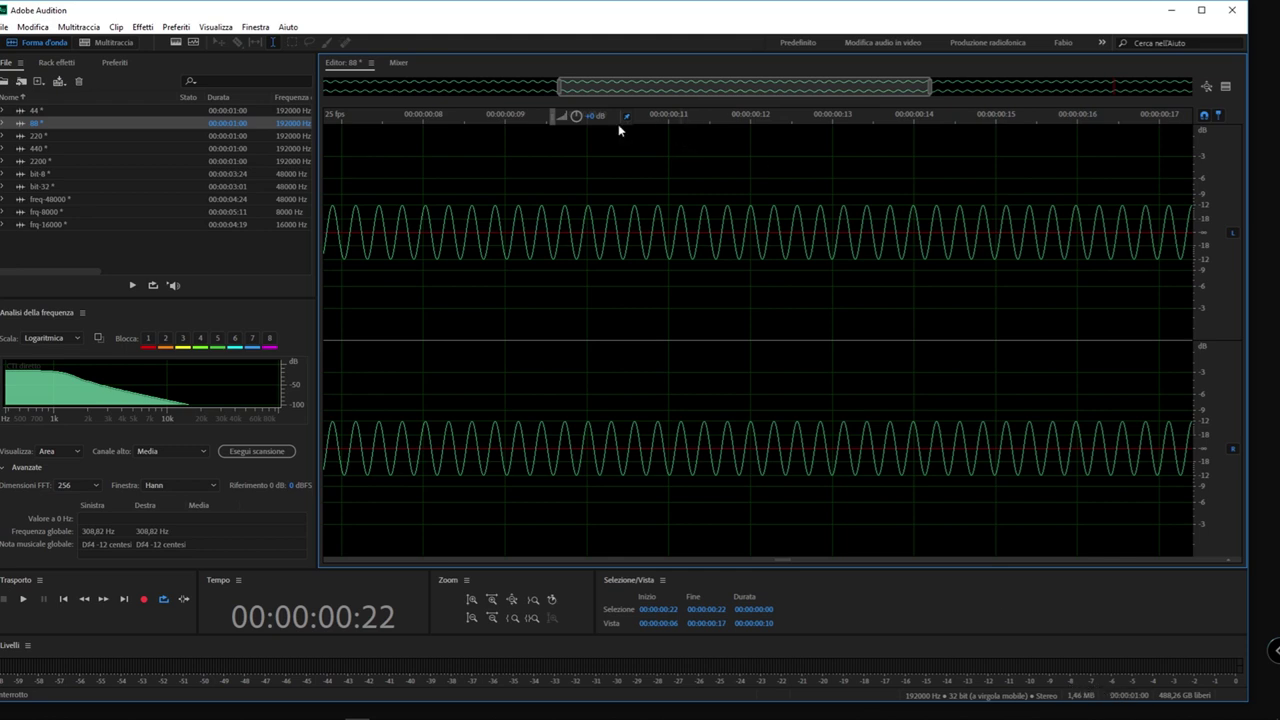
drag(596, 116, 624, 116)
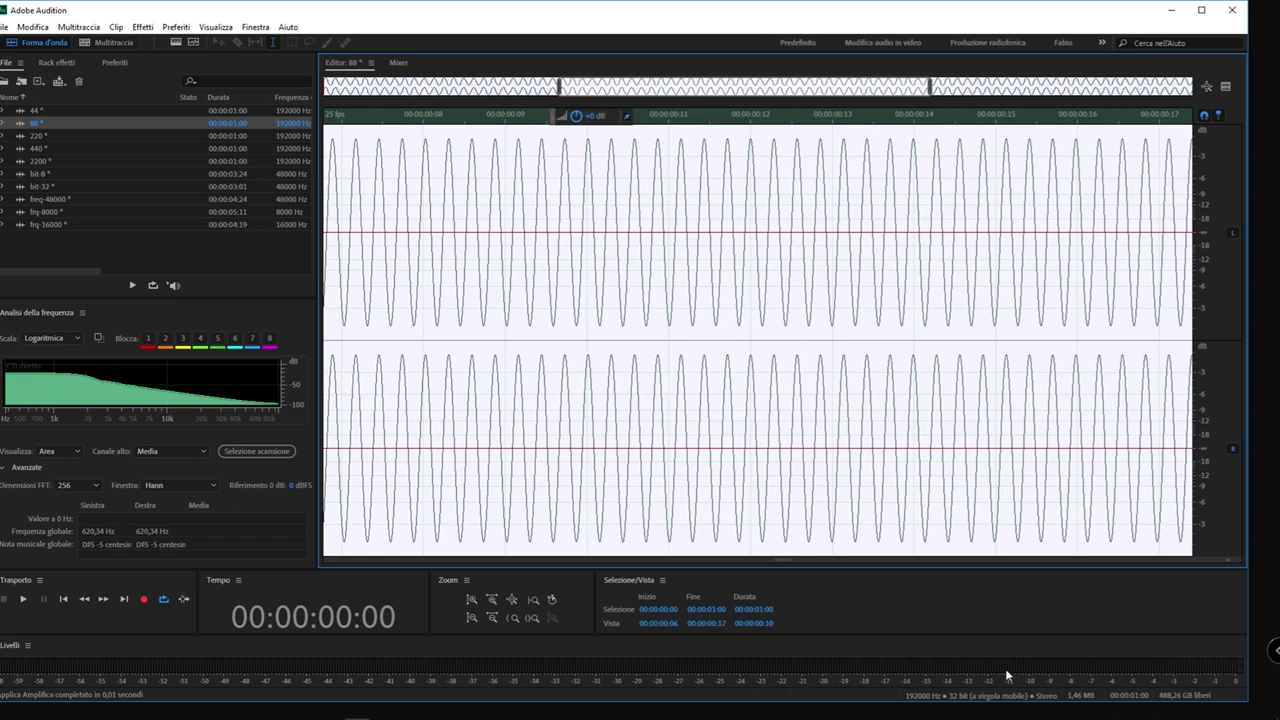
click(709, 302)
key(ctrl+z)
Play the 88 tone at its original amplitude from about frame 12, watching the level meters
click(727, 304)
key(space)
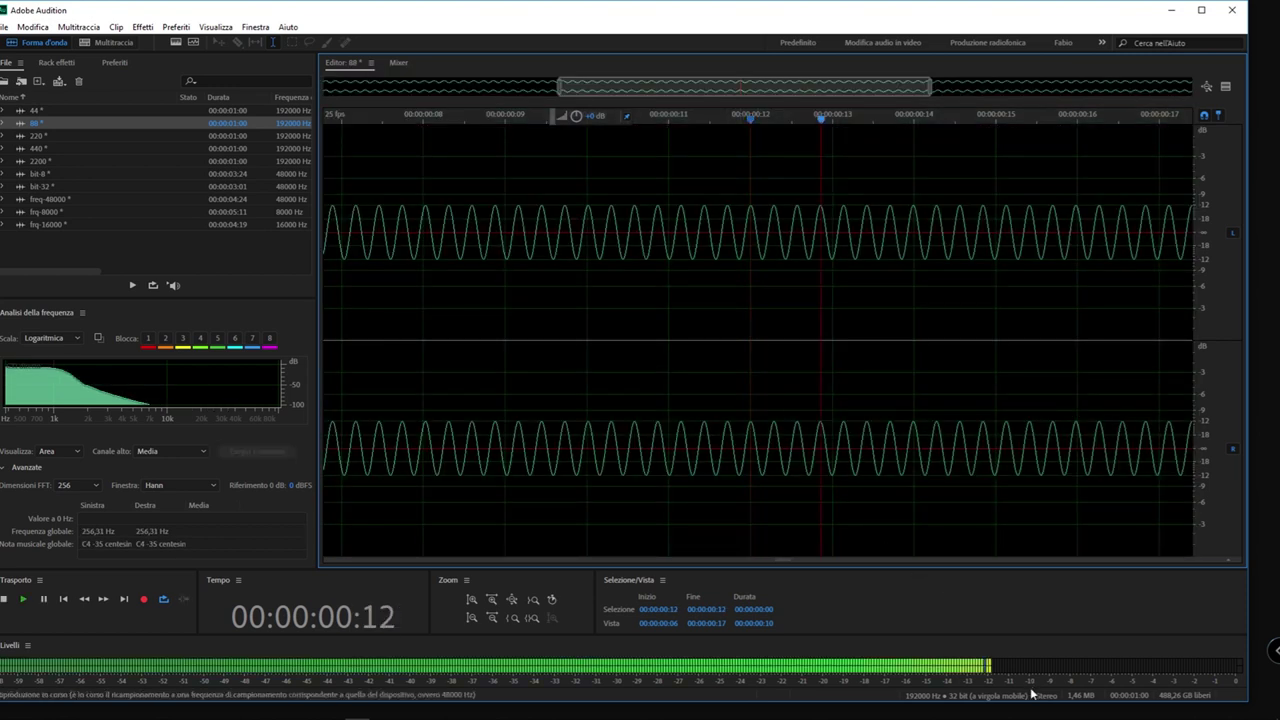
key(space)
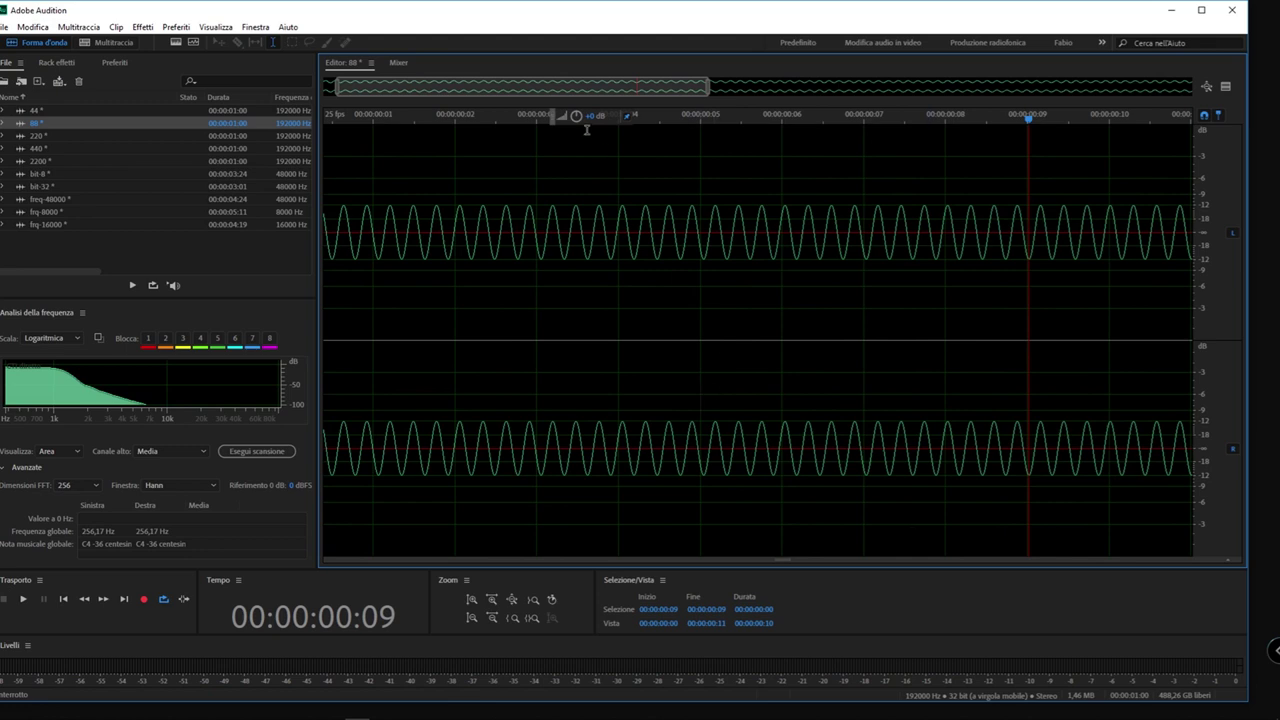
Amplify the whole 88 tone until its peaks rise above -3 dB, and play it against the level meters
drag(576, 115, 620, 116)
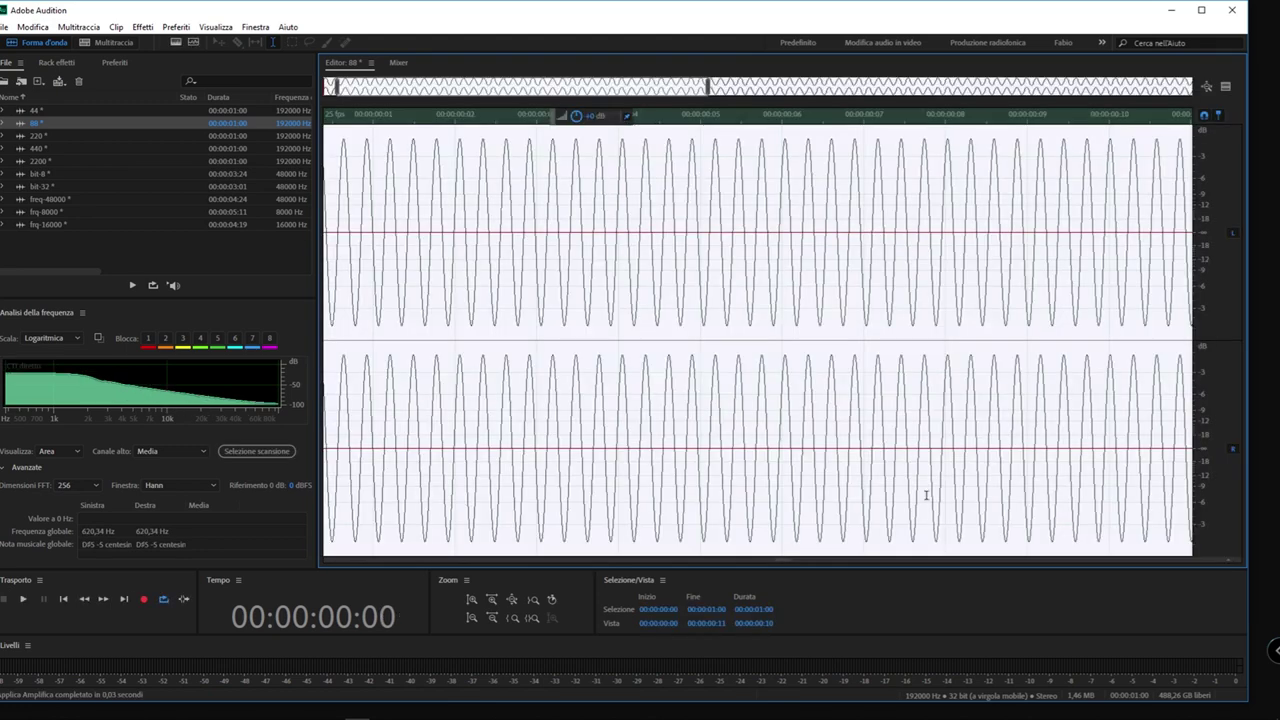
key(space)
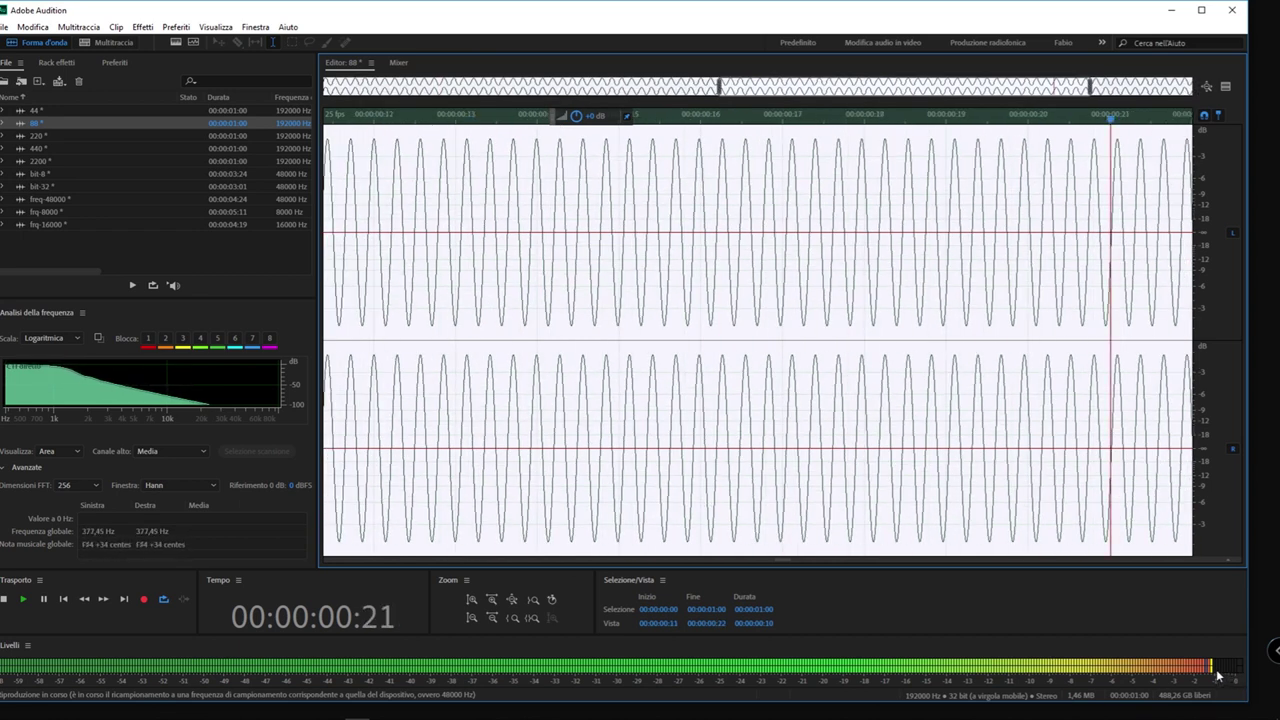
key(space)
click(647, 342)
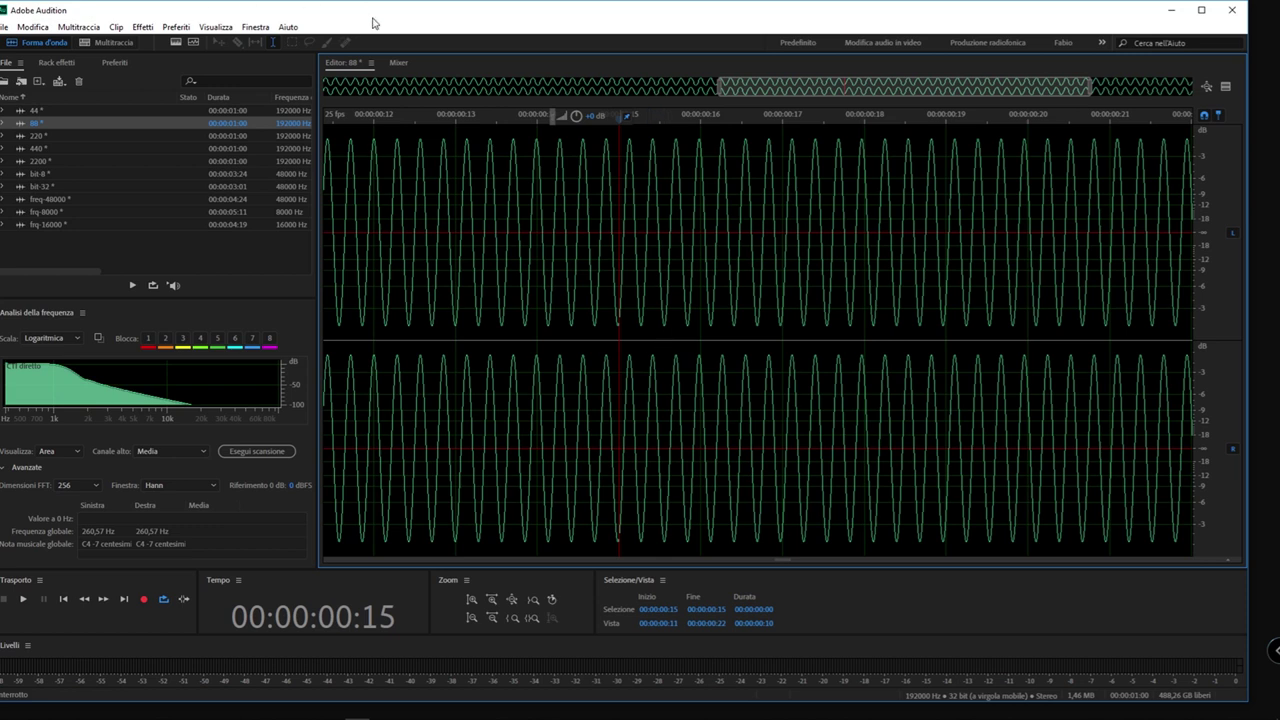
Lower the 88 tone's amplitude until its peaks reach about -12 dB, and play it back
mouse_move(576, 115)
mouse_down()
mouse_move(548, 121)
mouse_move(566, 126)
mouse_up()
click(619, 264)
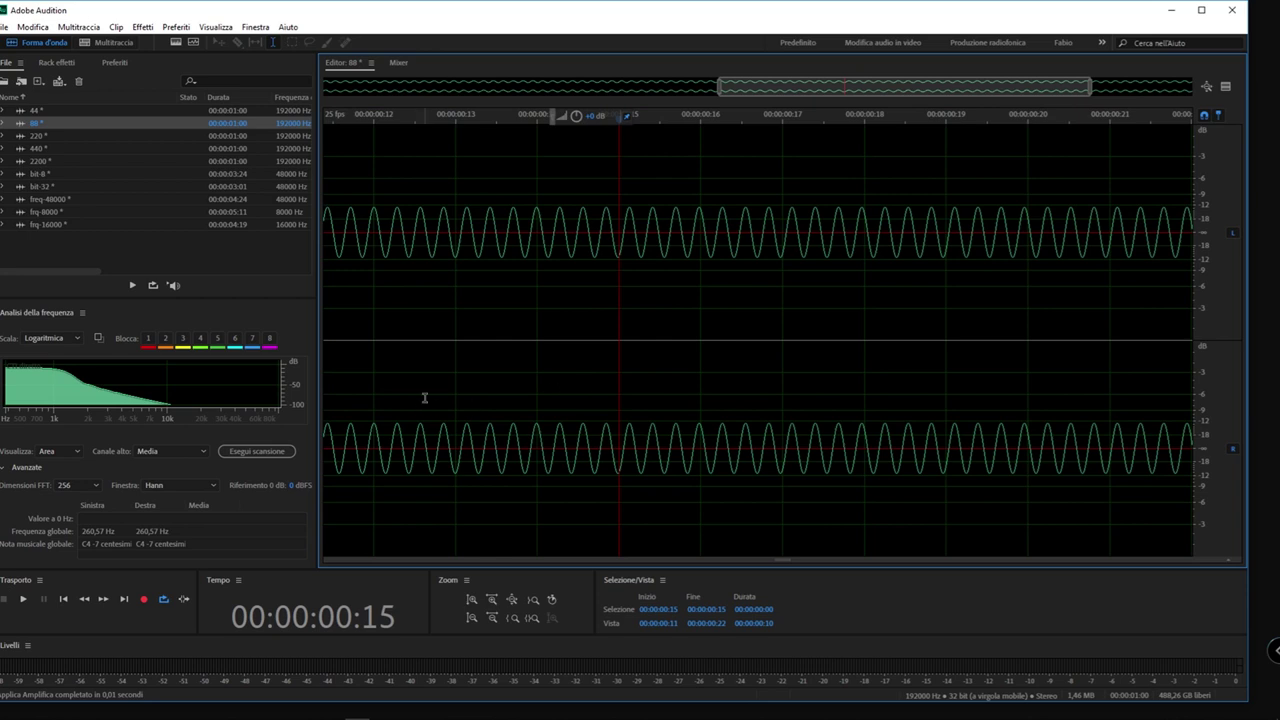
click(18, 202)
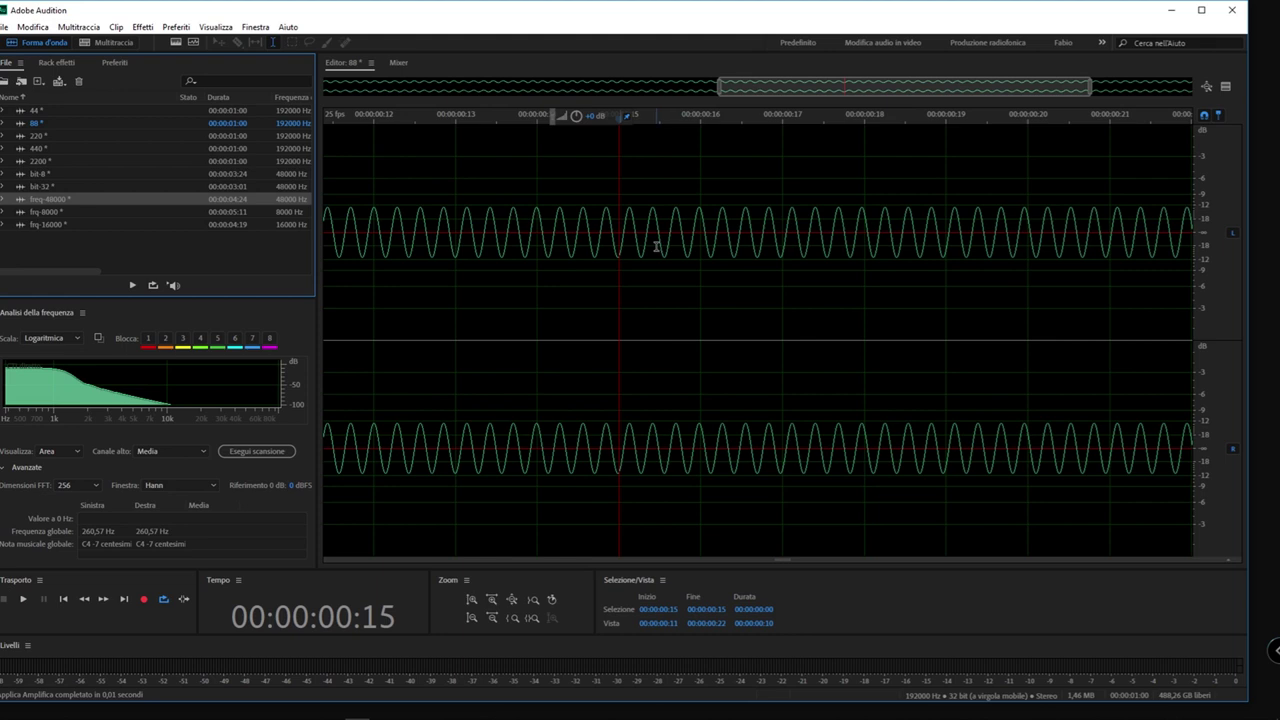
key(space)
key(space)
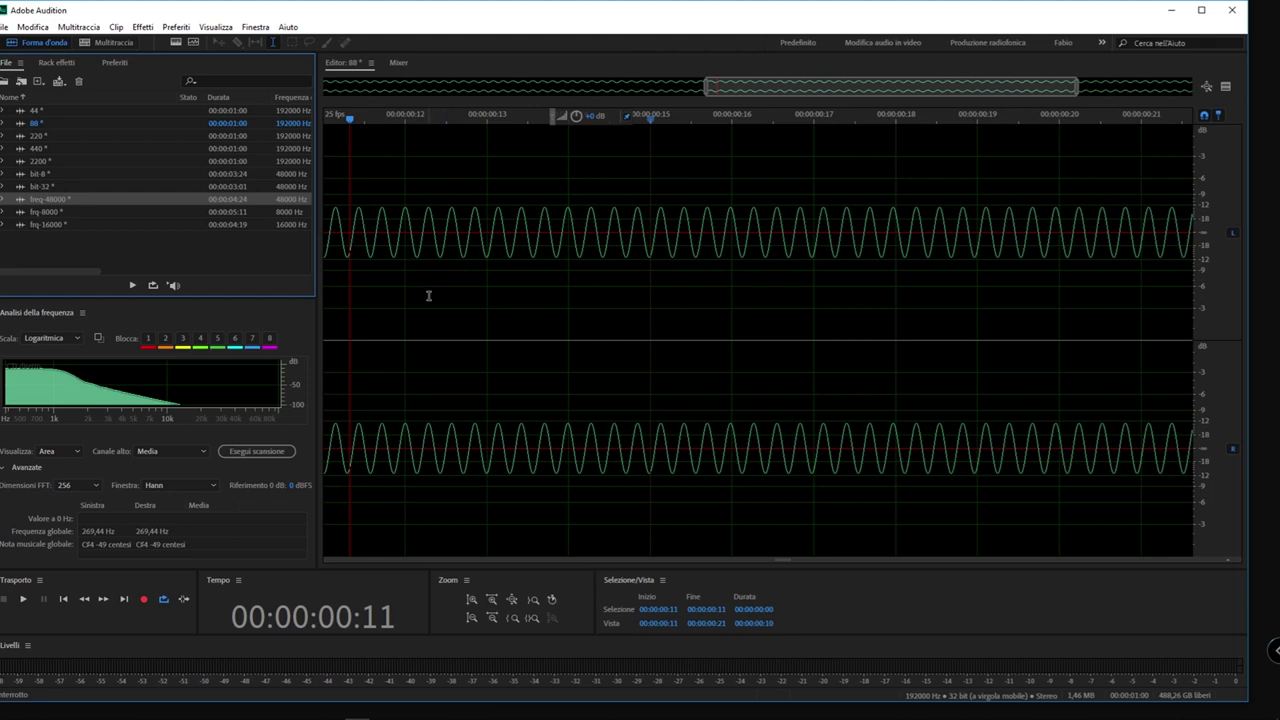
Open the freq-48000 recording and examine its waveform around frame 6 of the second second, from individual samples out to repeating cycles
double_click(22, 203)
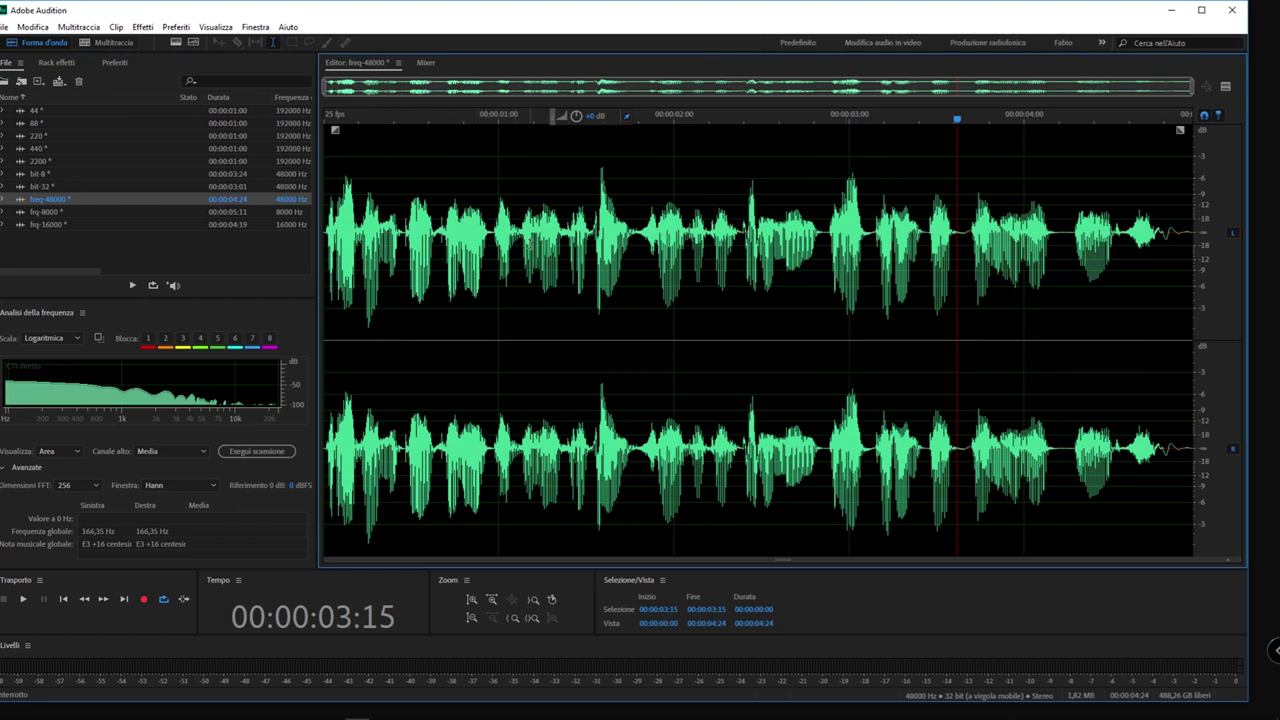
click(533, 245)
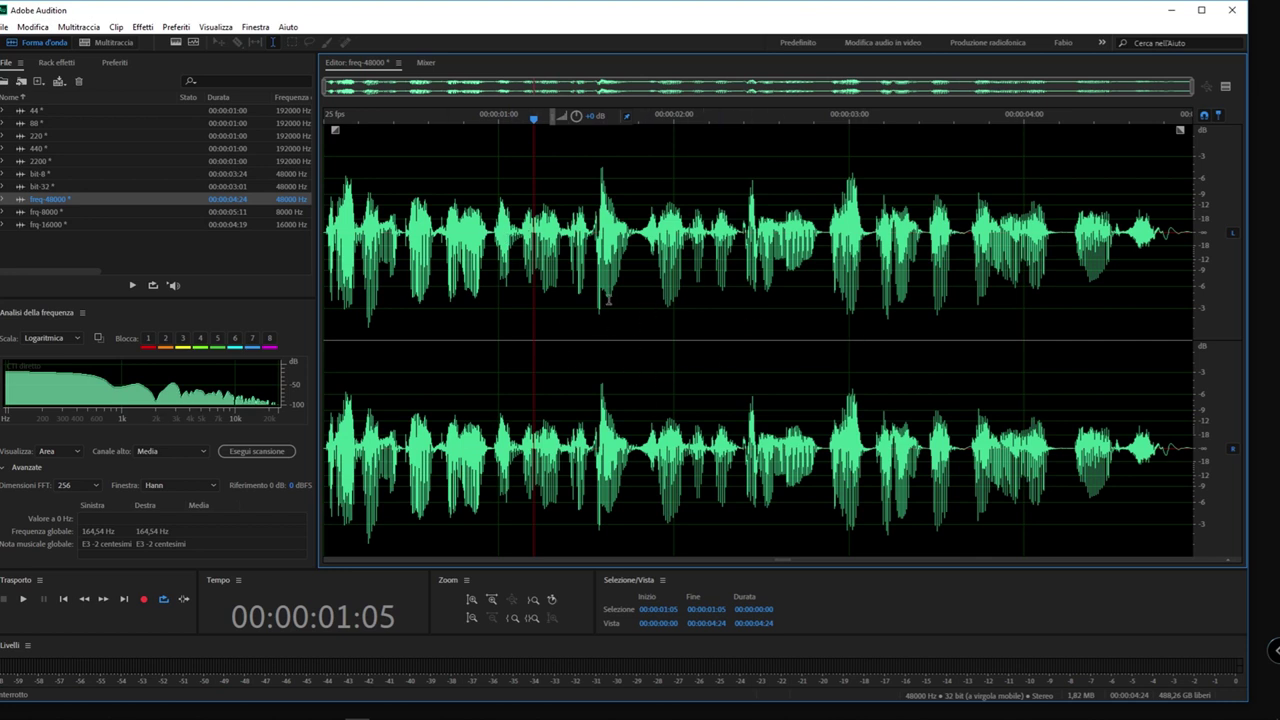
scroll(545, 225, up, 15)
scroll(541, 238, up, 5)
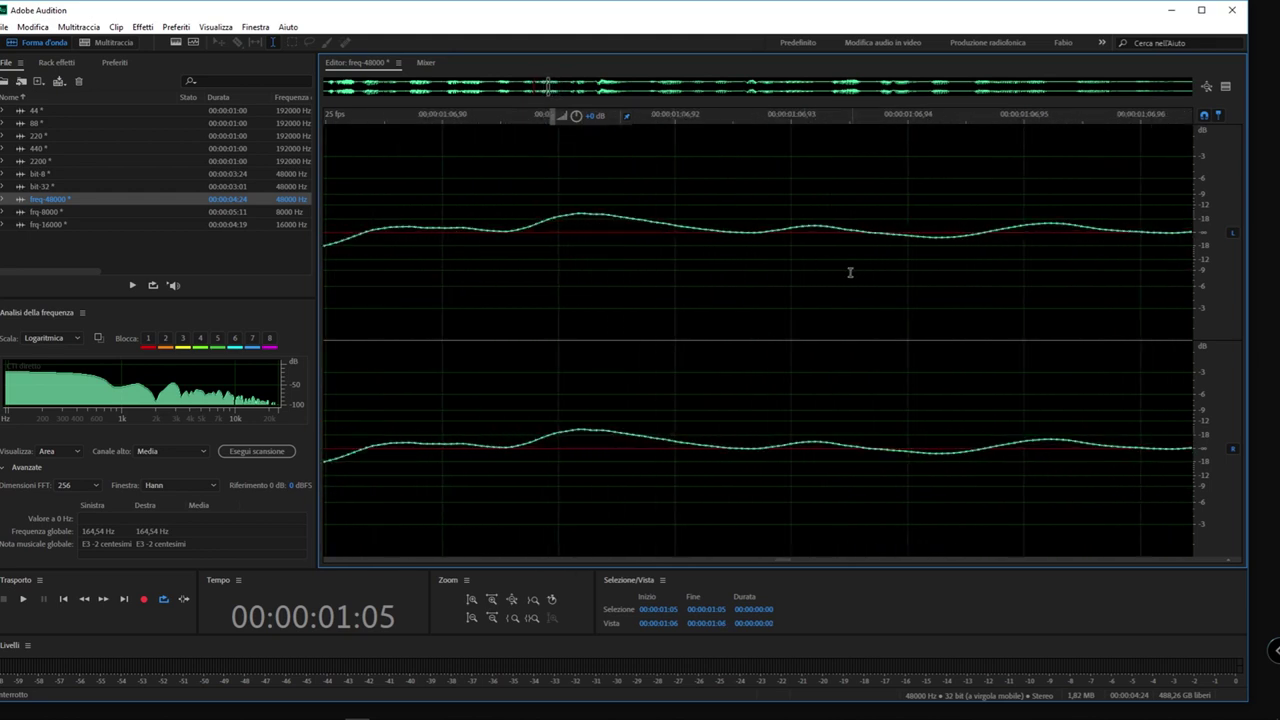
scroll(840, 274, down, 3)
scroll(725, 255, down, 3)
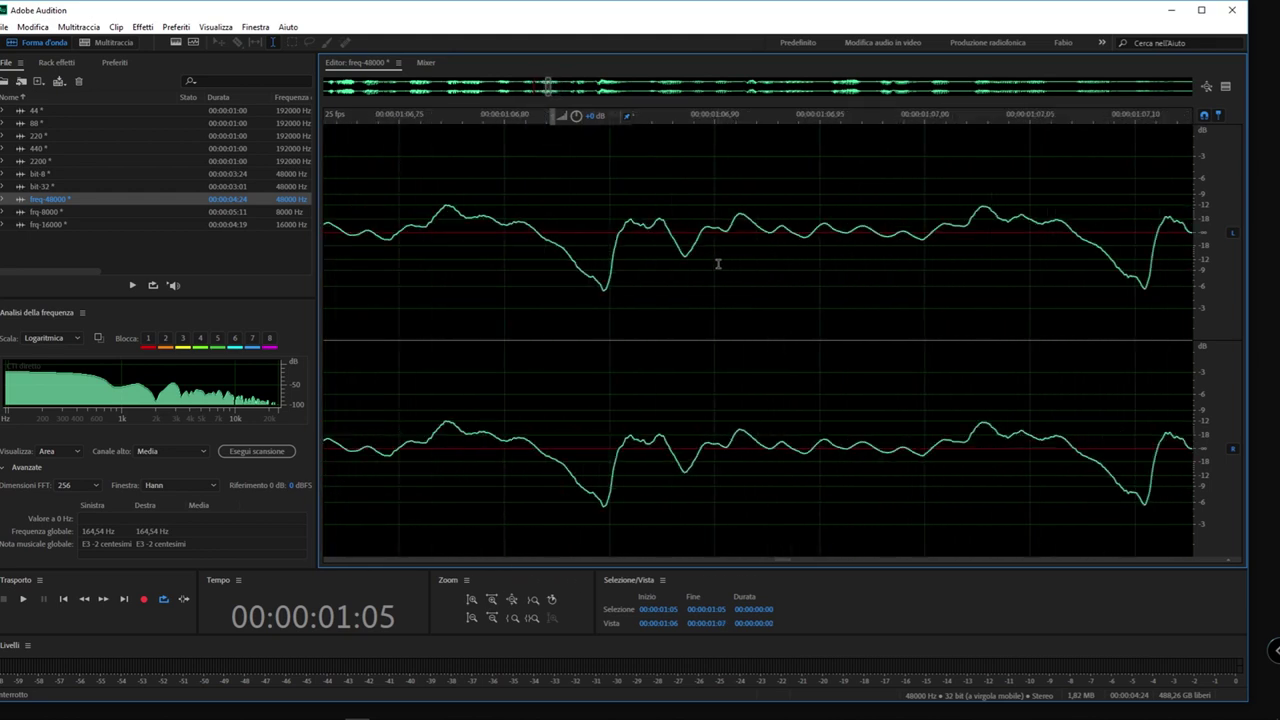
scroll(718, 264, down, 2)
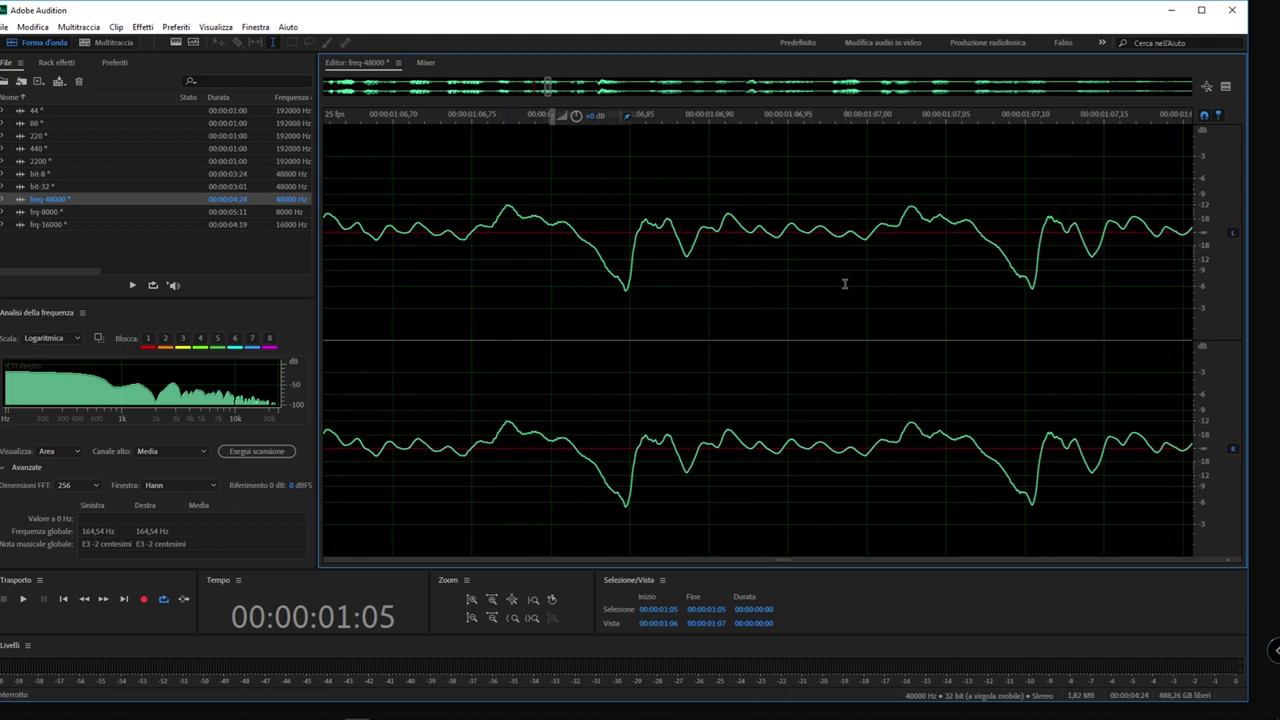
scroll(774, 240, up, 2)
scroll(774, 240, down, 2)
scroll(713, 268, down, 3)
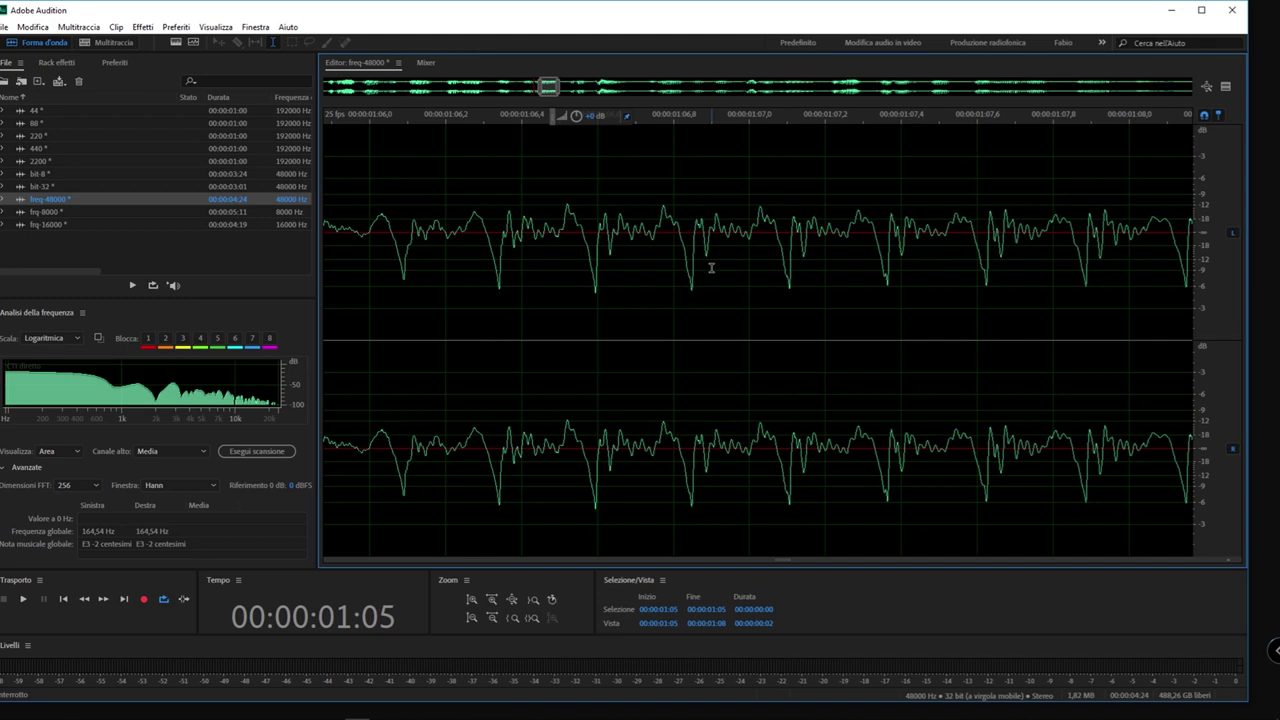
Examine one cycle of the freq-48000 waveform near frame 7 of the second second, and play the 88 tone from frame 11 for comparison
scroll(770, 245, up, 5)
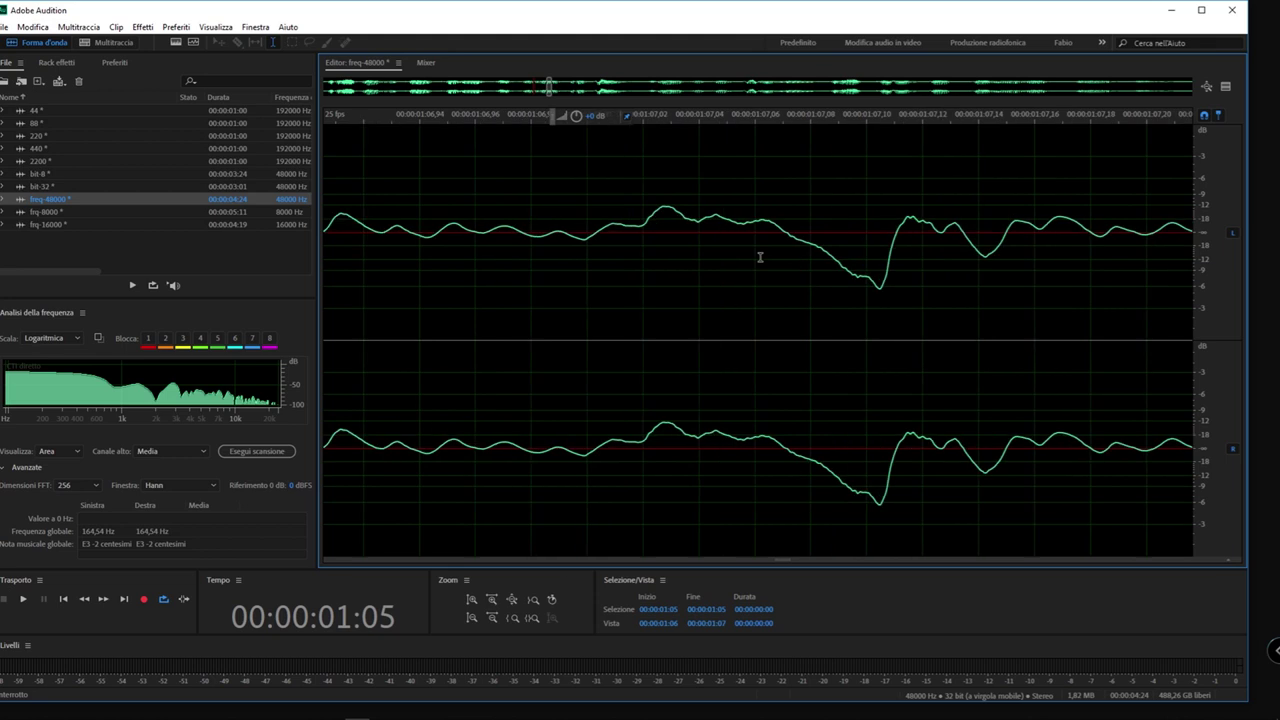
scroll(760, 257, down, 1)
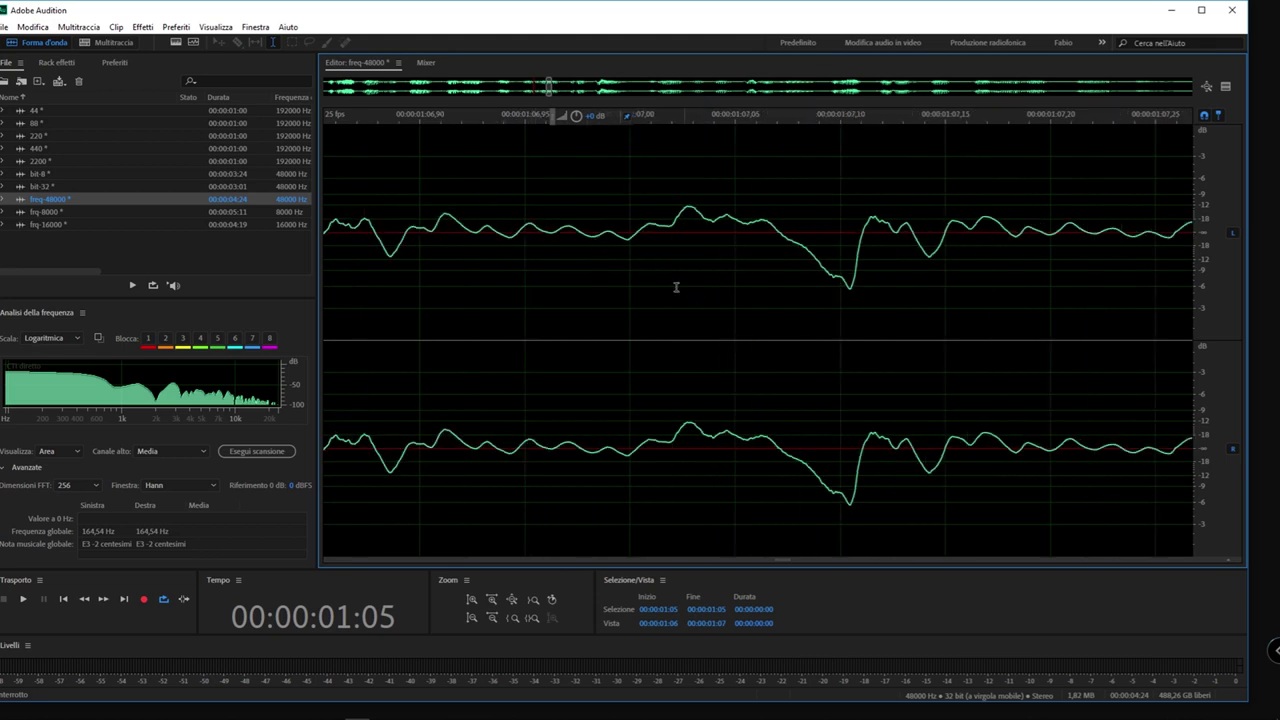
click(21, 124)
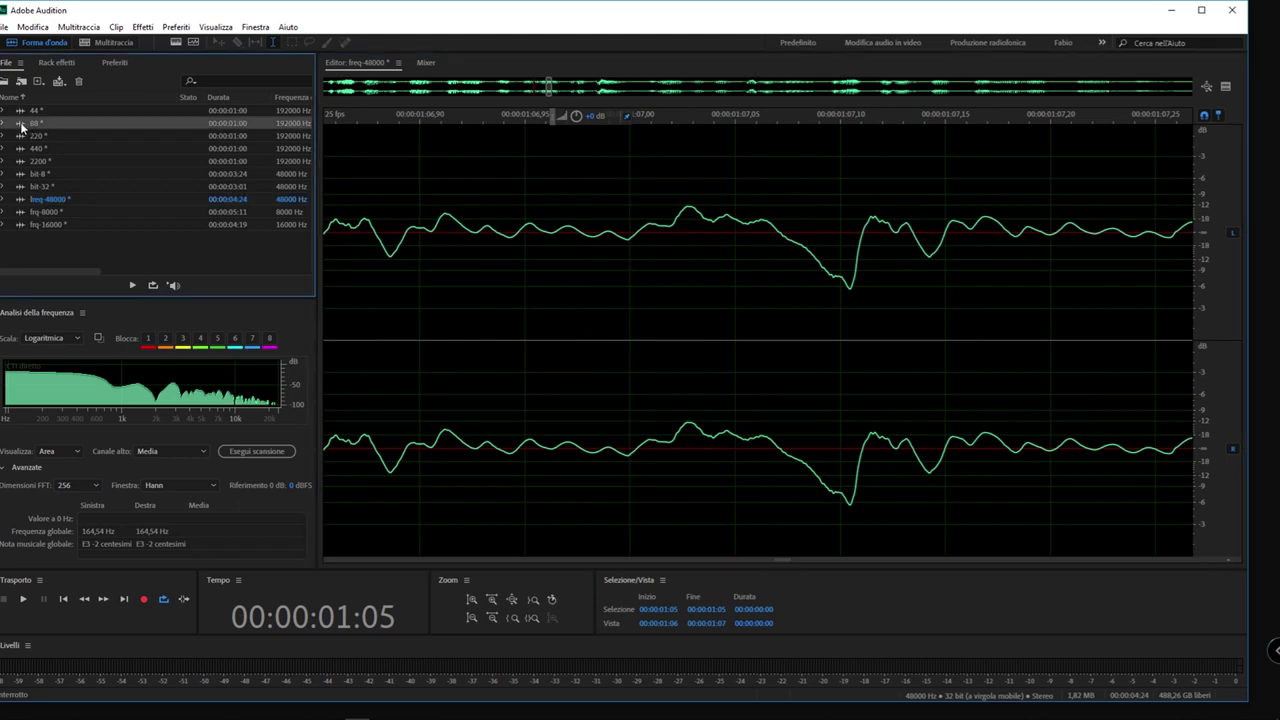
double_click(21, 124)
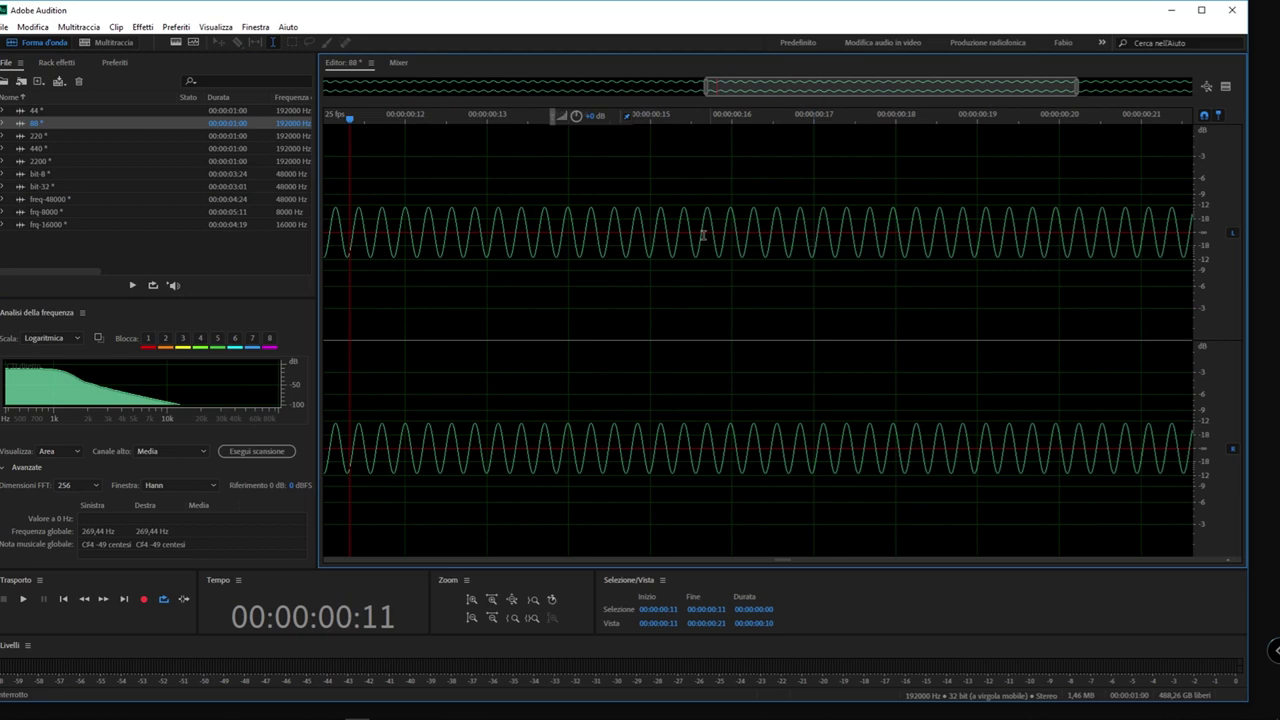
key(space)
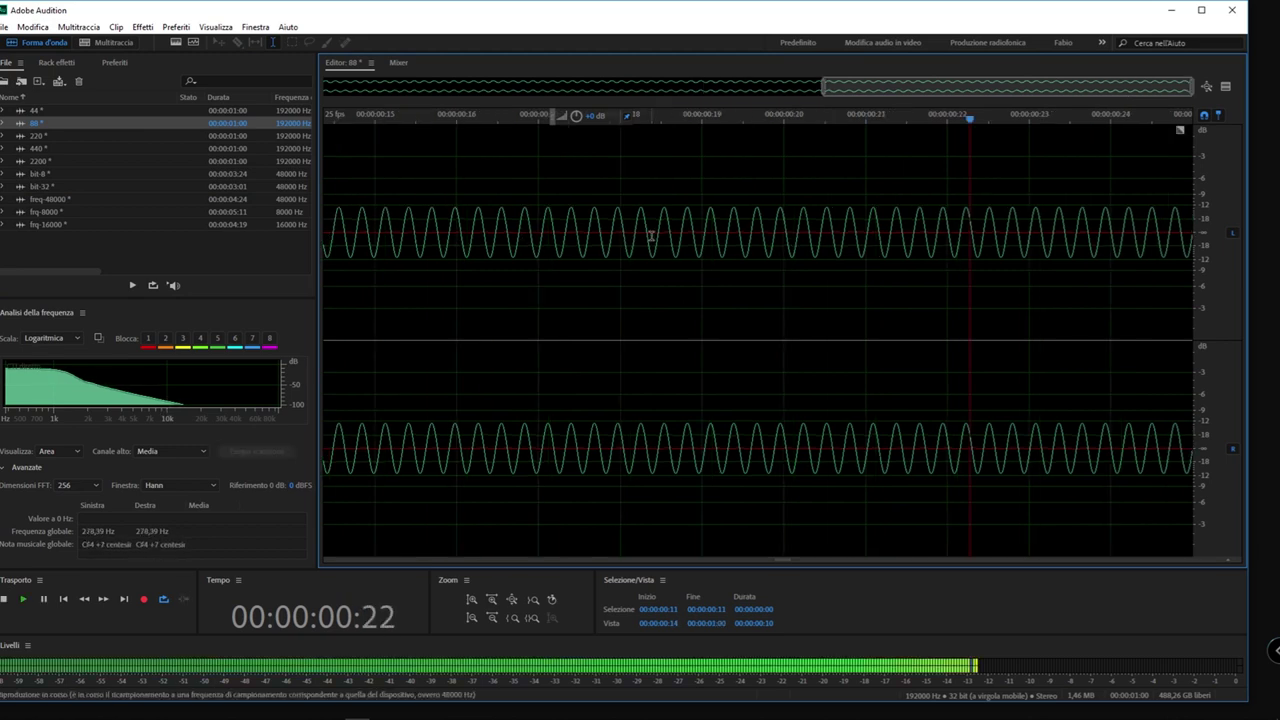
key(space)
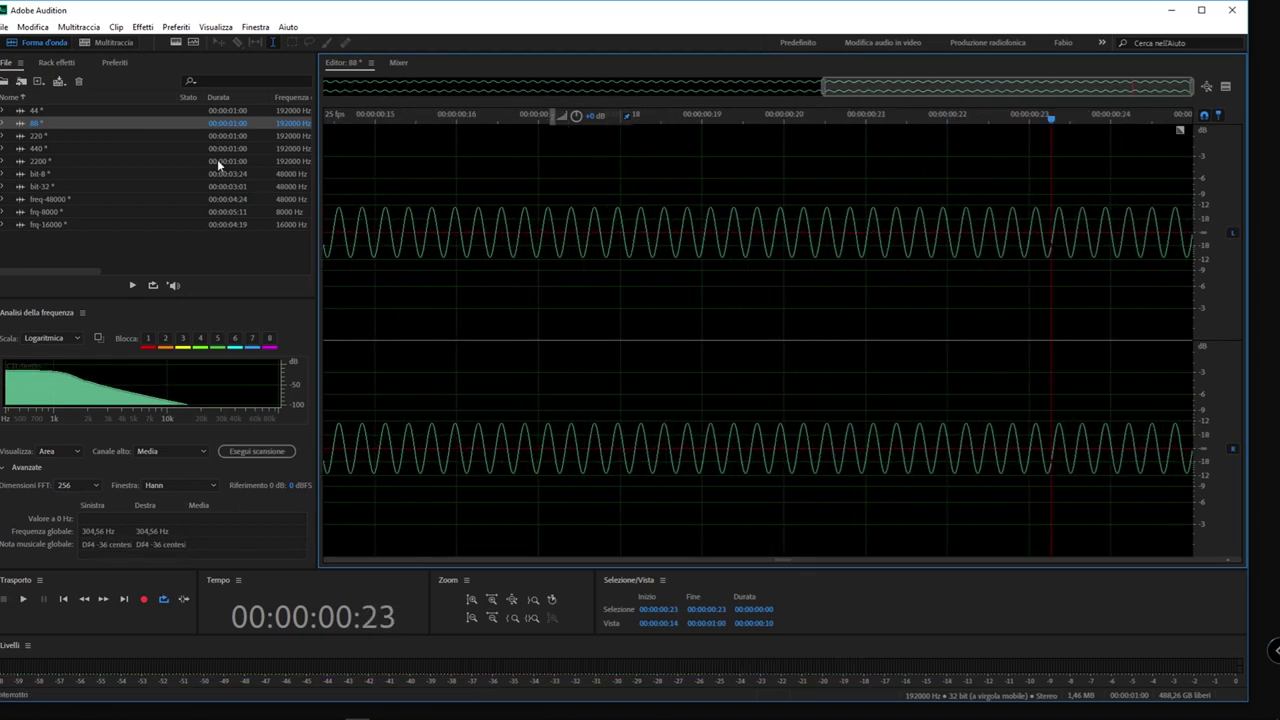
Reopen the freq-48000 recording and examine its waveform from two cycles out to the full length, and in detail around 2 seconds 3 frames
double_click(24, 200)
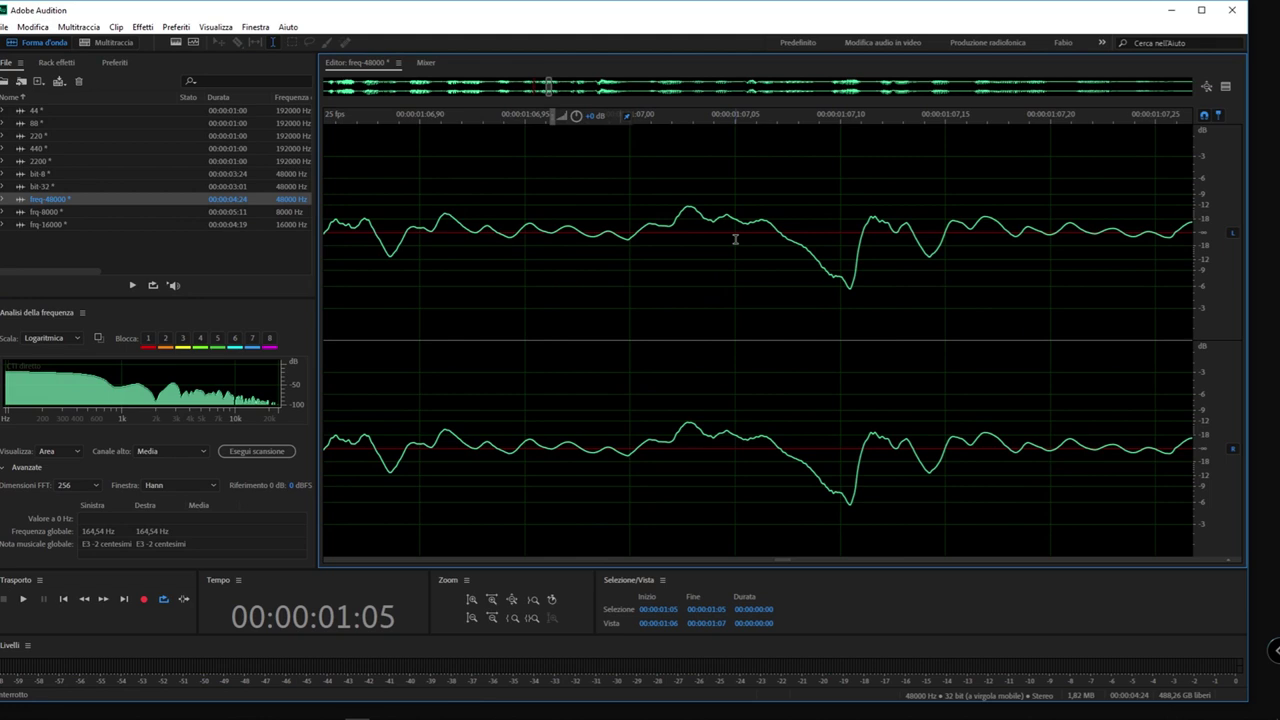
scroll(735, 239, down, 1)
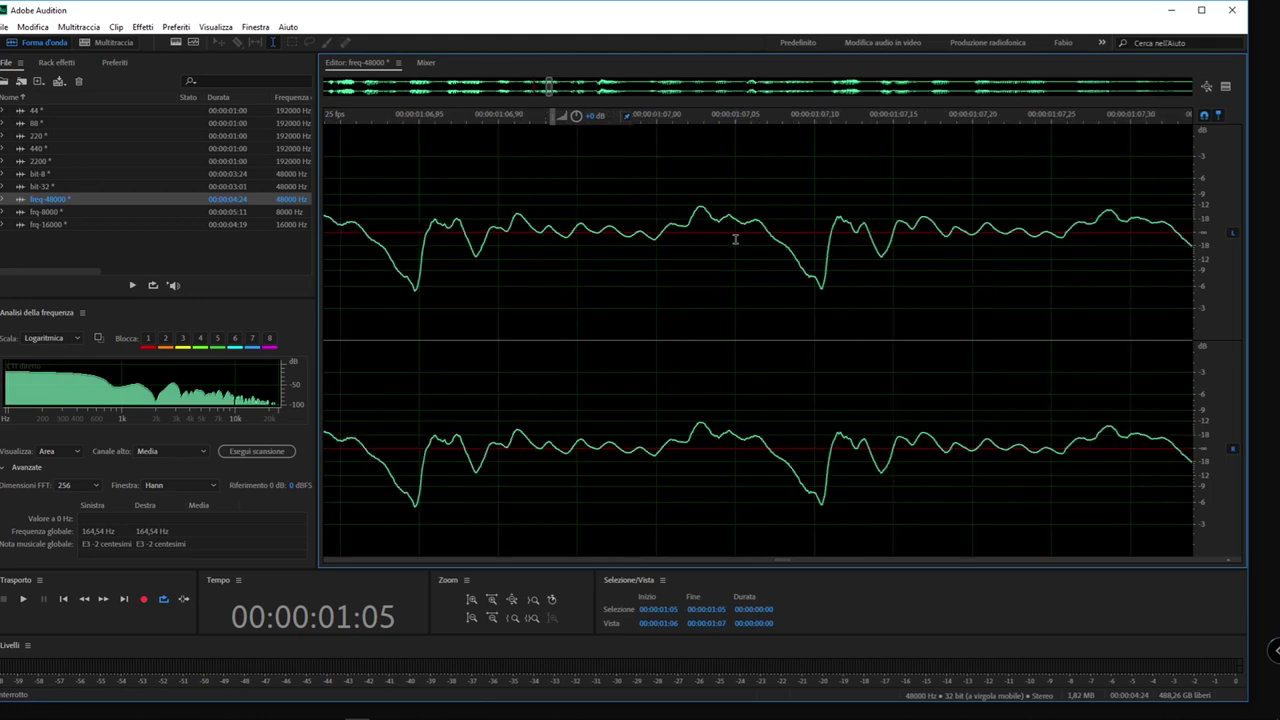
scroll(735, 239, down, 12)
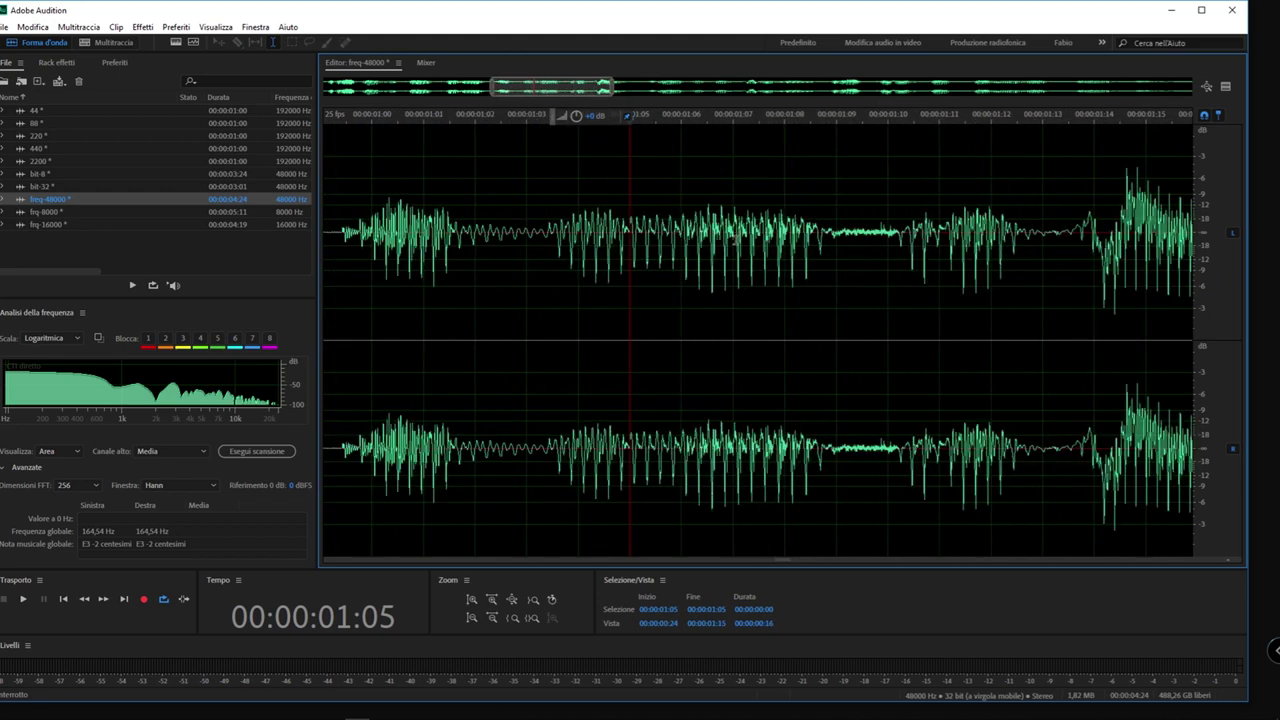
scroll(736, 238, down, 5)
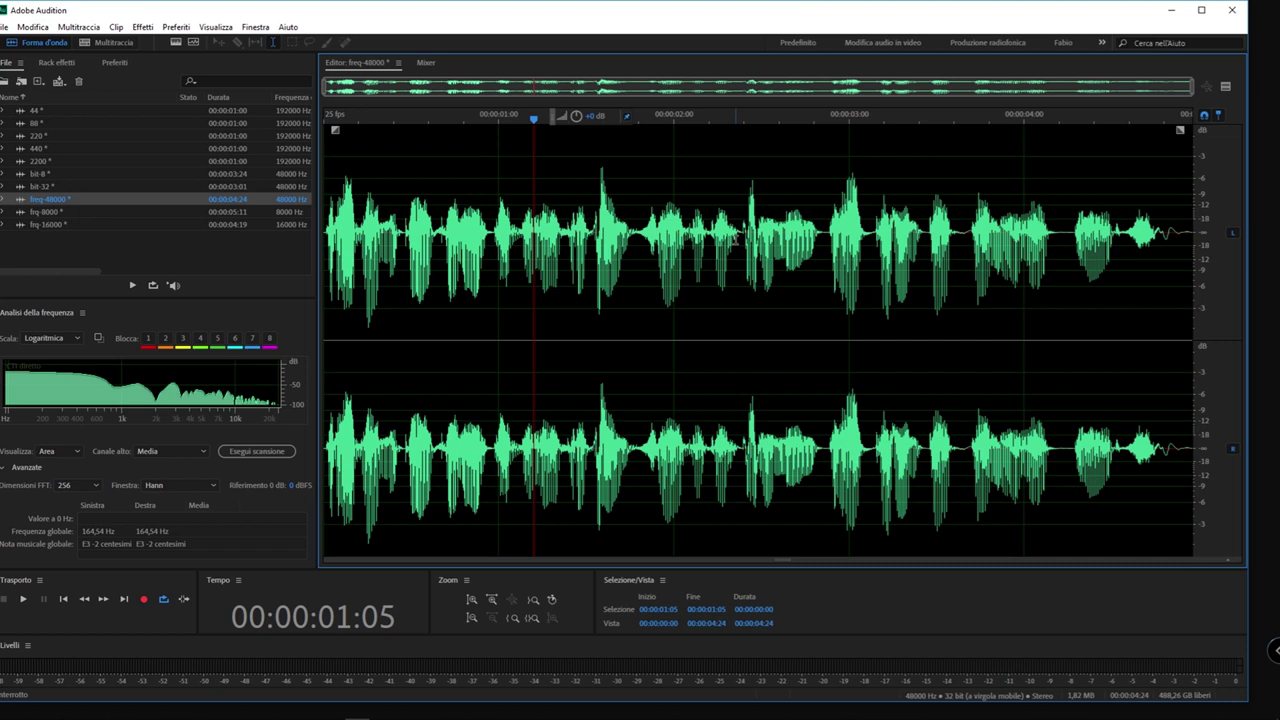
scroll(700, 262, up, 6)
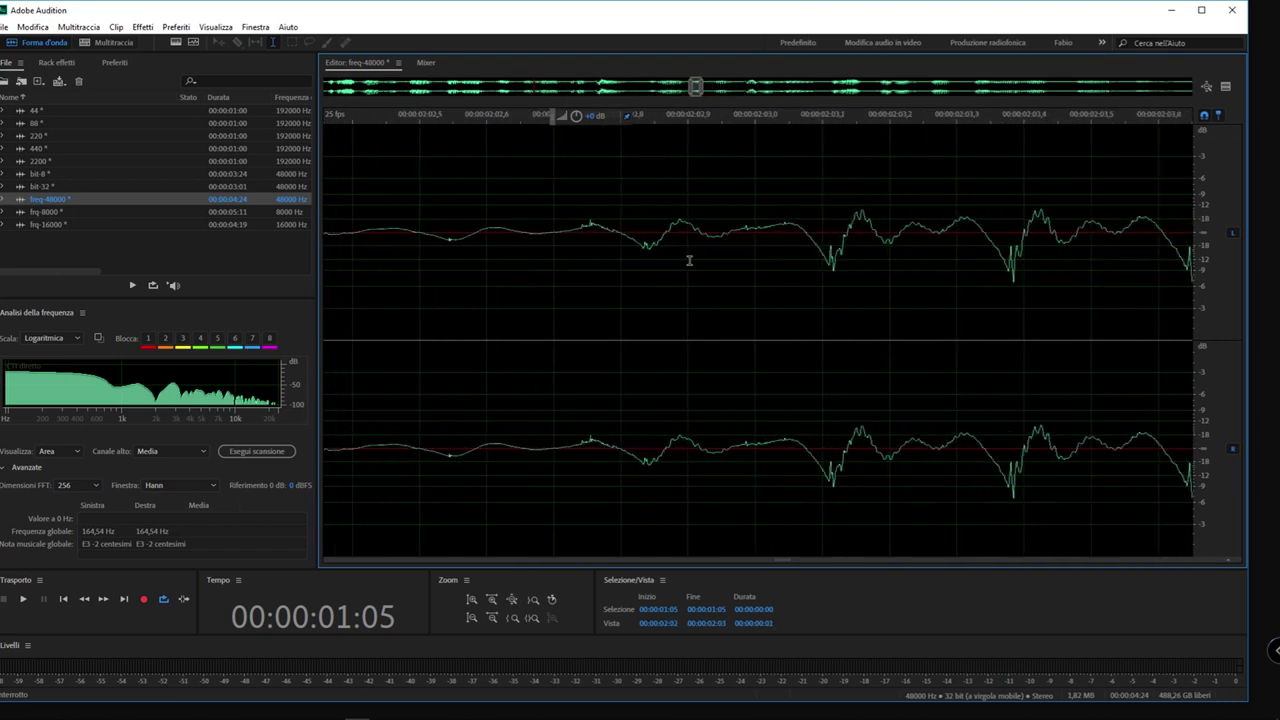
Reopen the 88 tone, place the playhead at frame 19, and examine the individual sine cycles around it
double_click(40, 124)
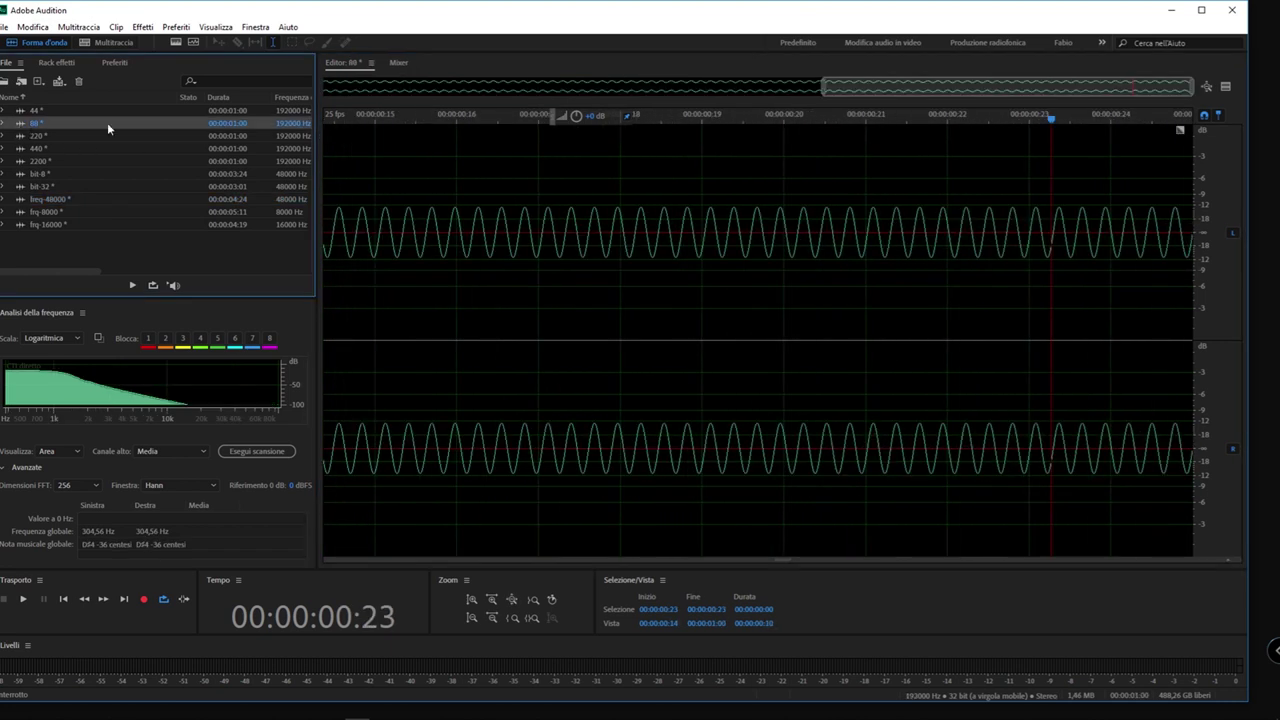
scroll(654, 232, up, 3)
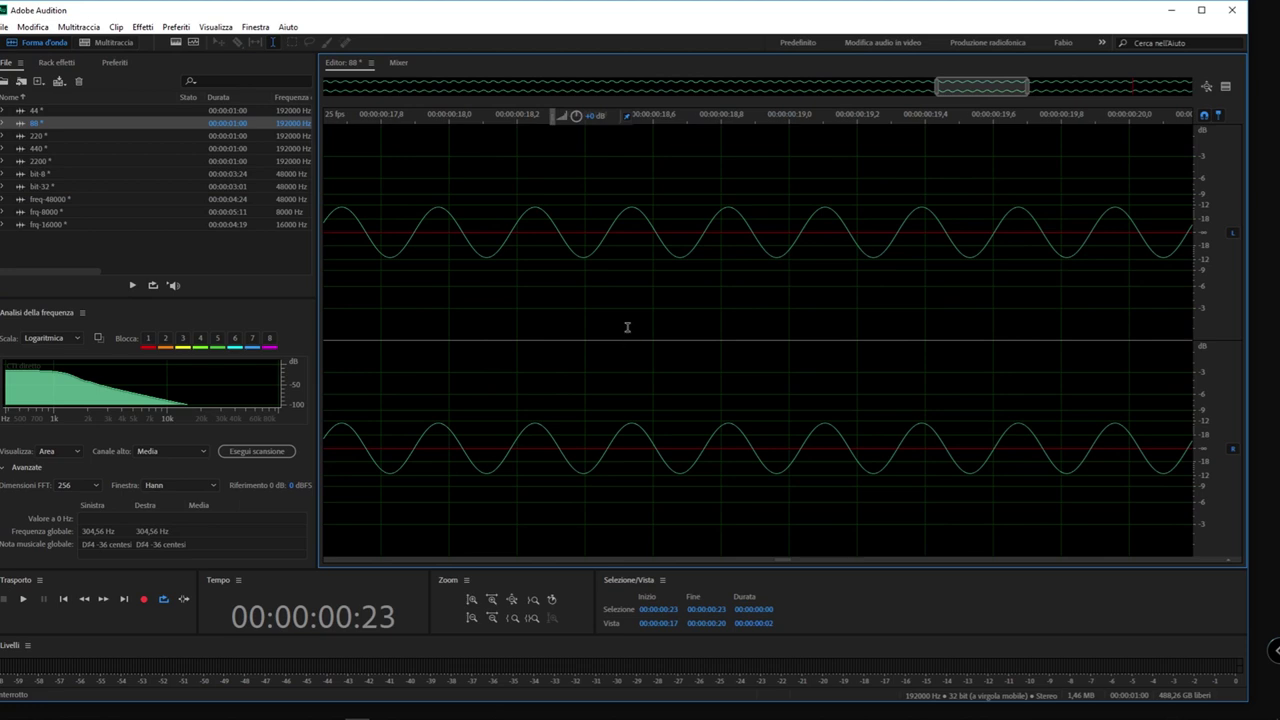
drag(403, 209, 789, 232)
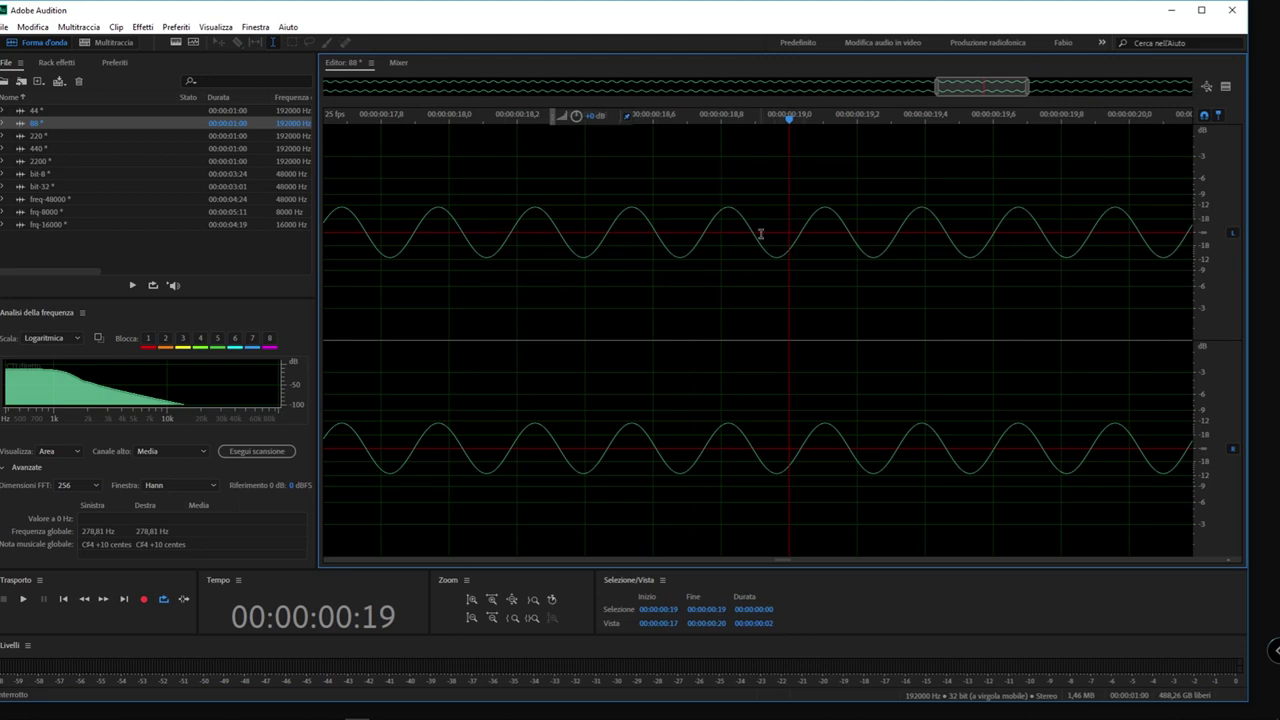
scroll(752, 232, up, 1)
scroll(774, 247, up, 1)
scroll(783, 251, up, 1)
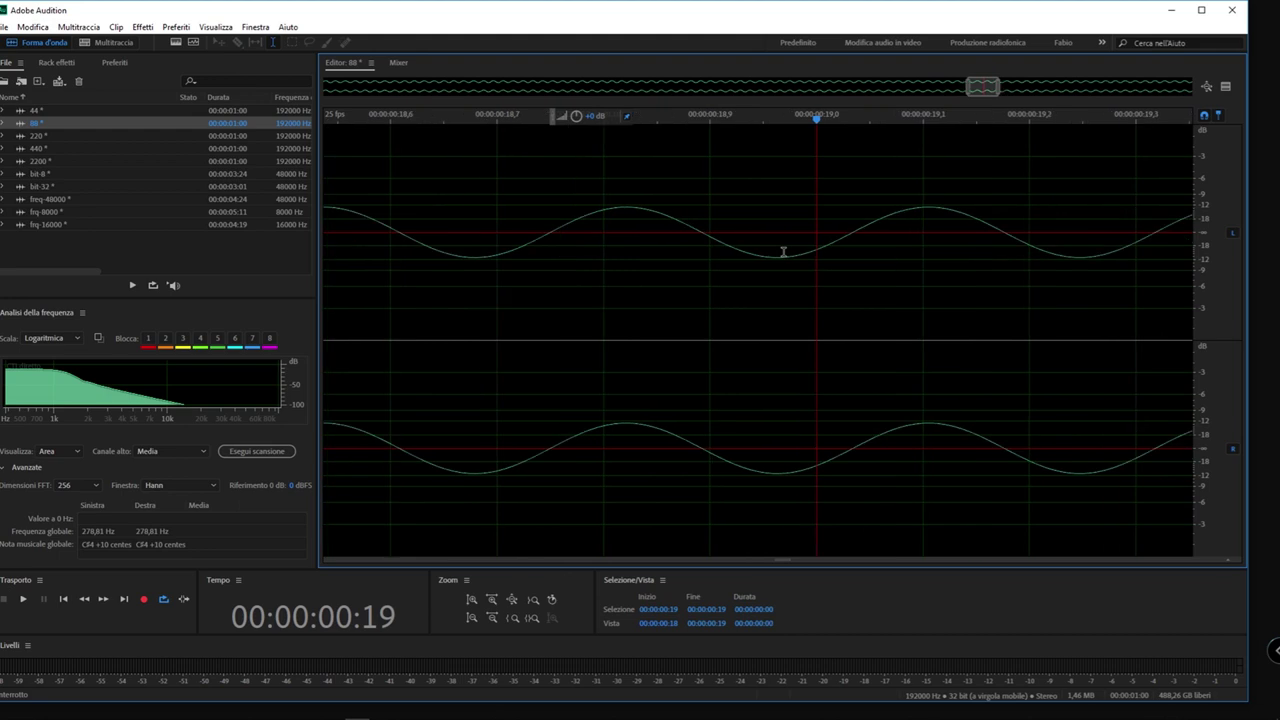
scroll(758, 263, up, 2)
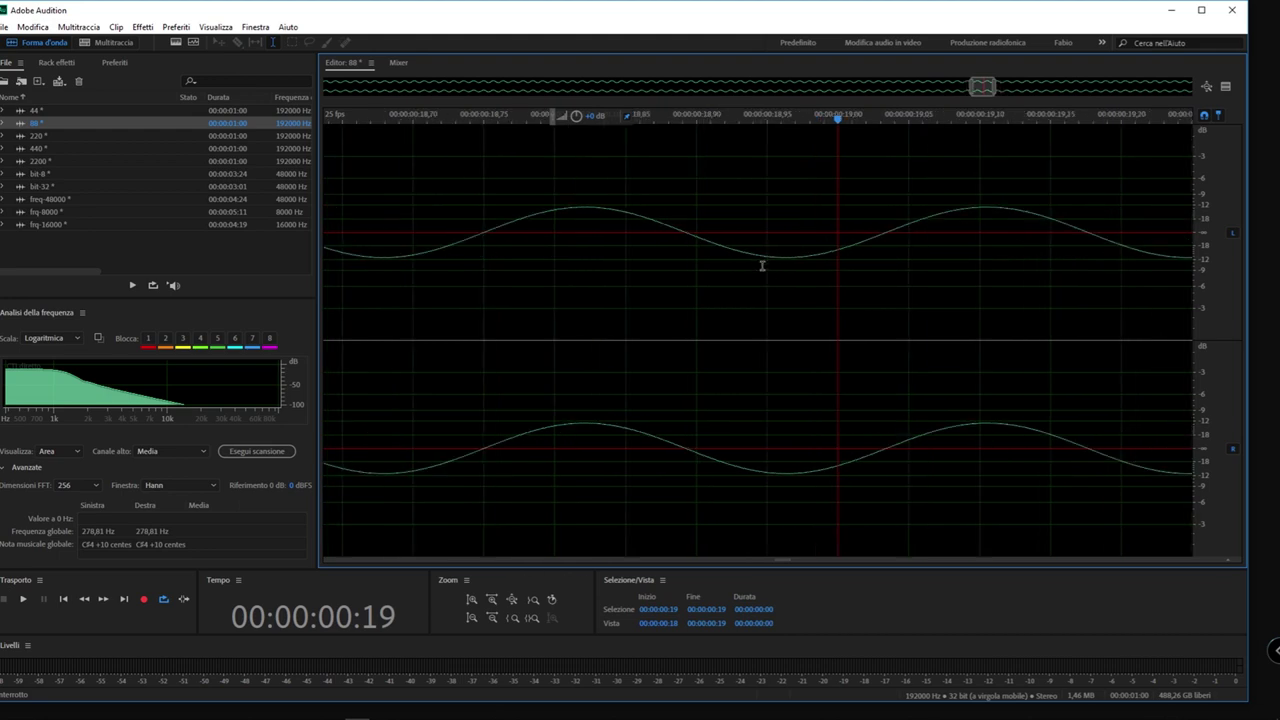
Inspect the individual samples in the 88 tone's trough just before frame 19, from a few points back out to repeating cycles
scroll(763, 265, up, 3)
scroll(764, 265, up, 8)
scroll(765, 265, up, 2)
scroll(765, 265, up, 5)
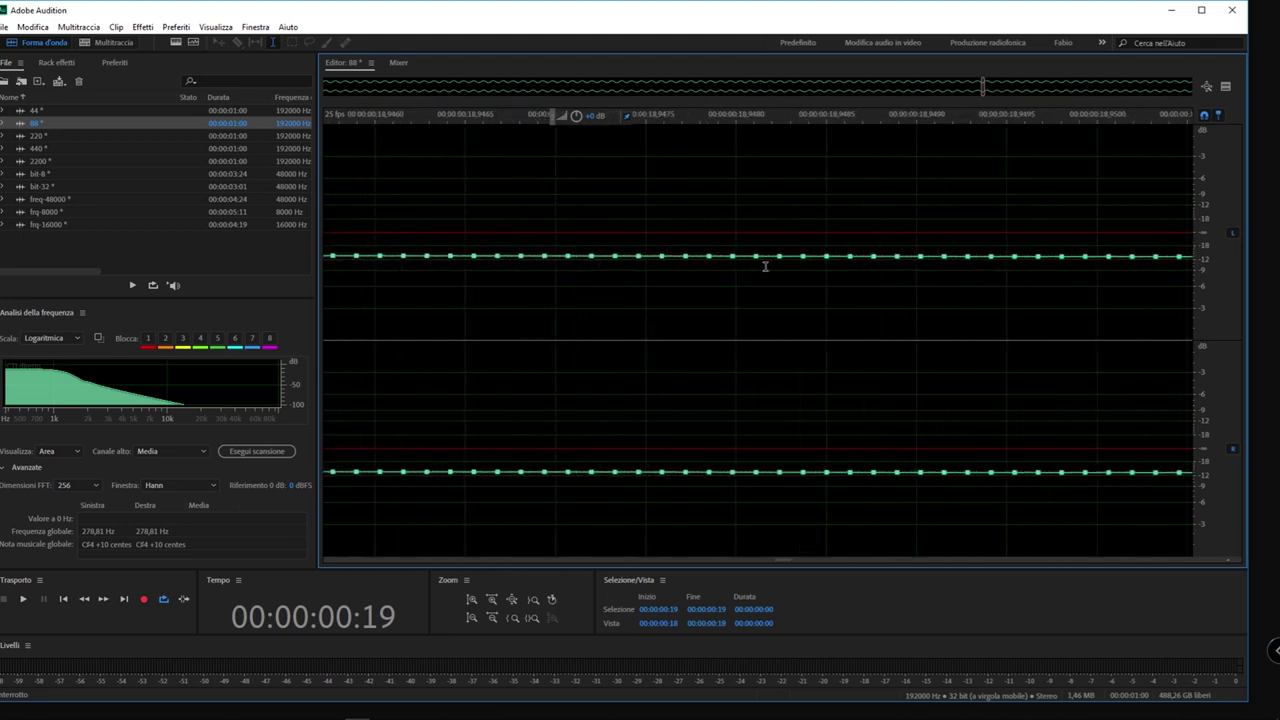
scroll(765, 265, up, 2)
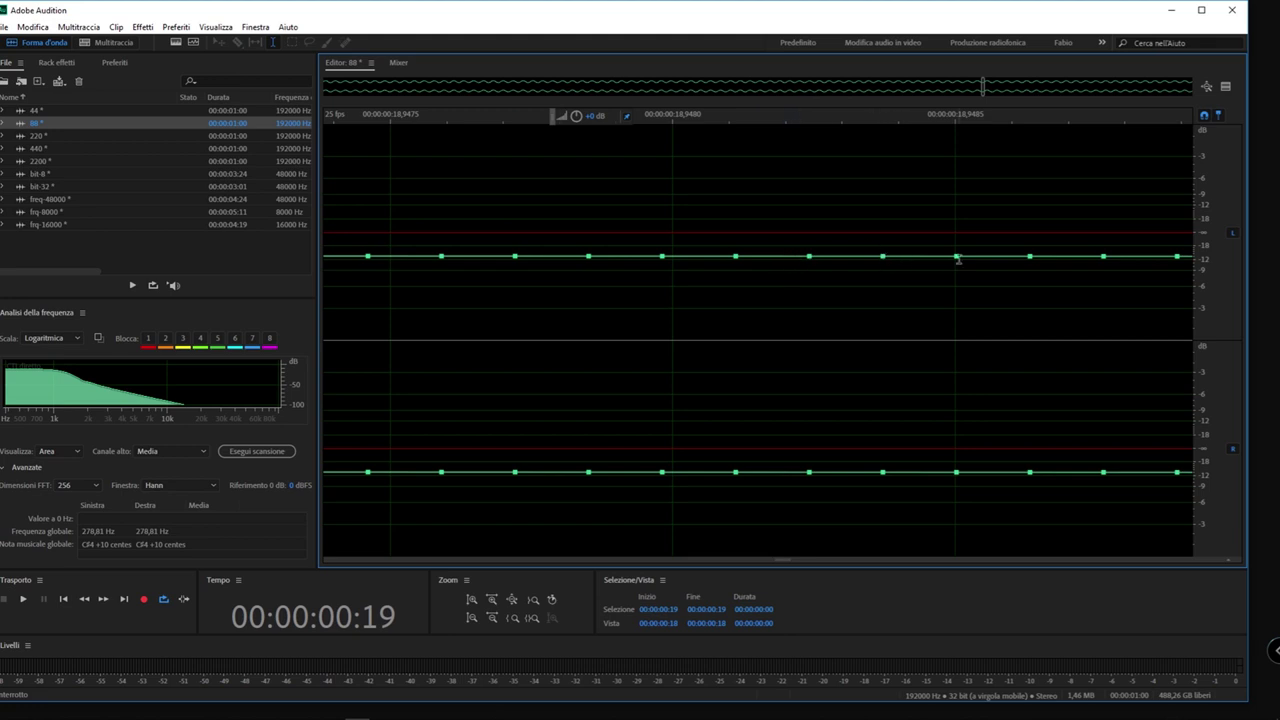
scroll(643, 272, down, 5)
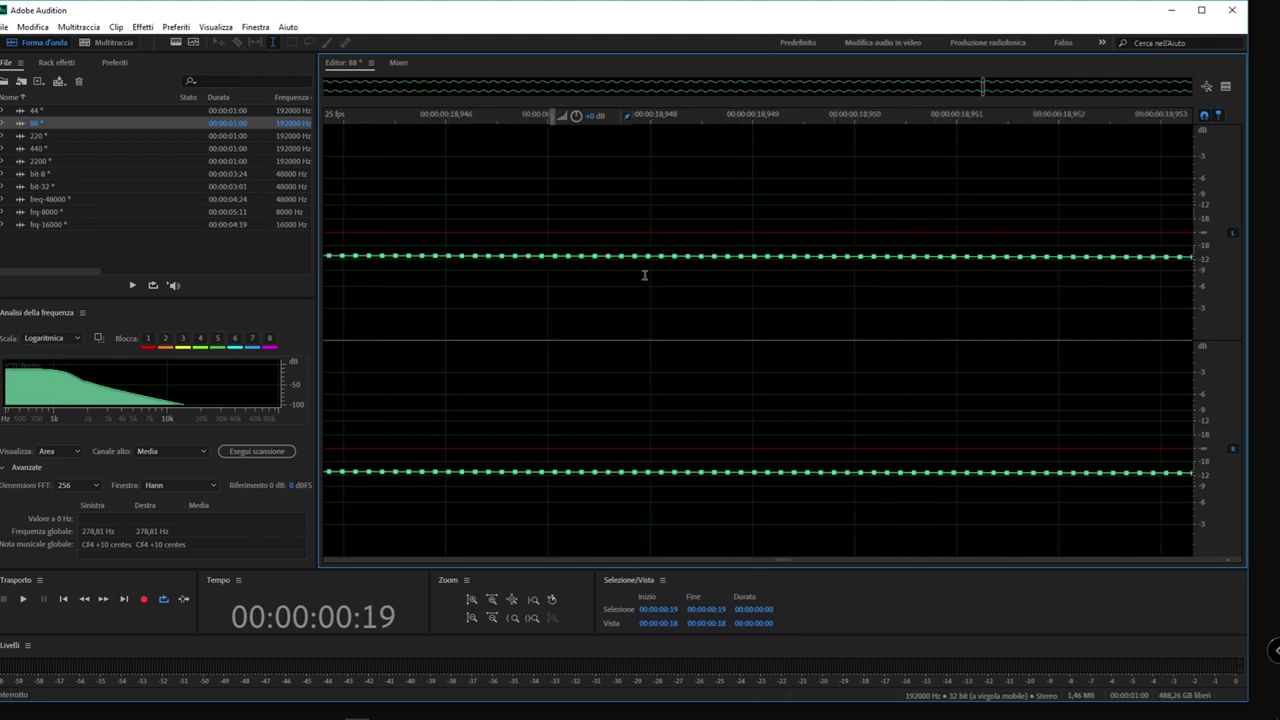
scroll(646, 265, down, 3)
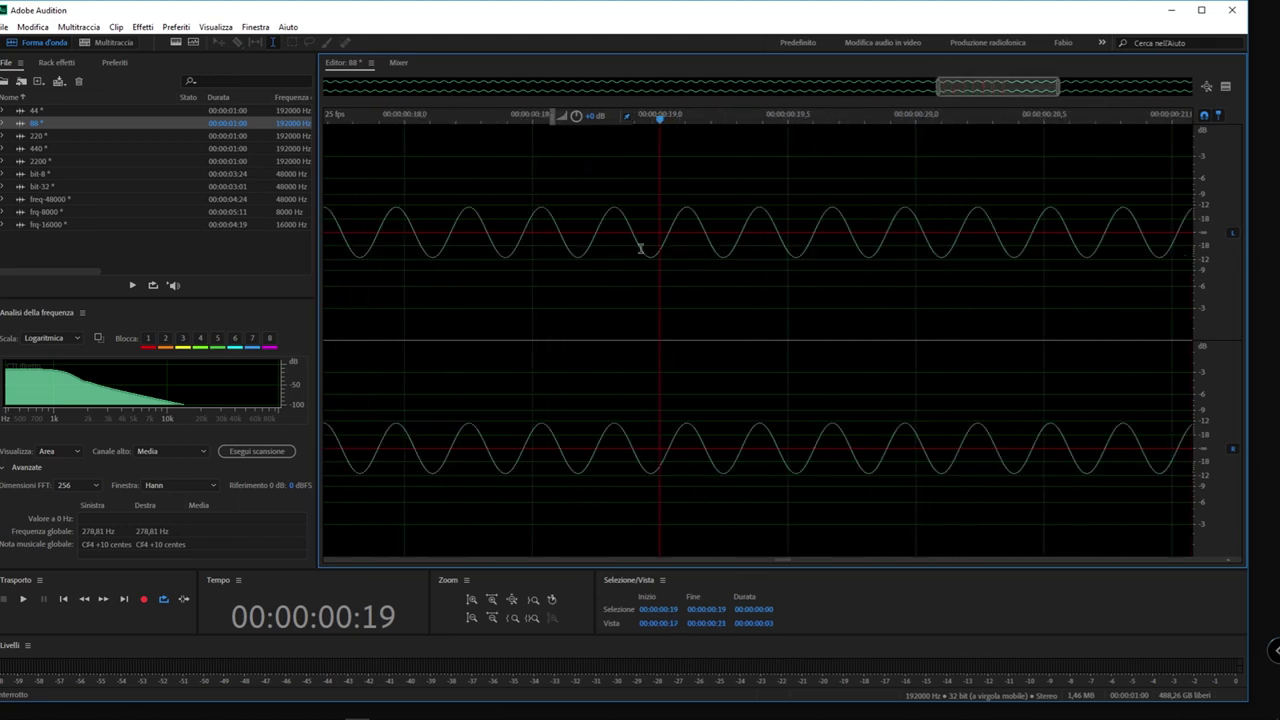
Place the playhead near the 88 tone's crest at about frame 18.8 and examine its samples, from single points out to the whole tone
drag(670, 117, 709, 118)
scroll(709, 224, up, 5)
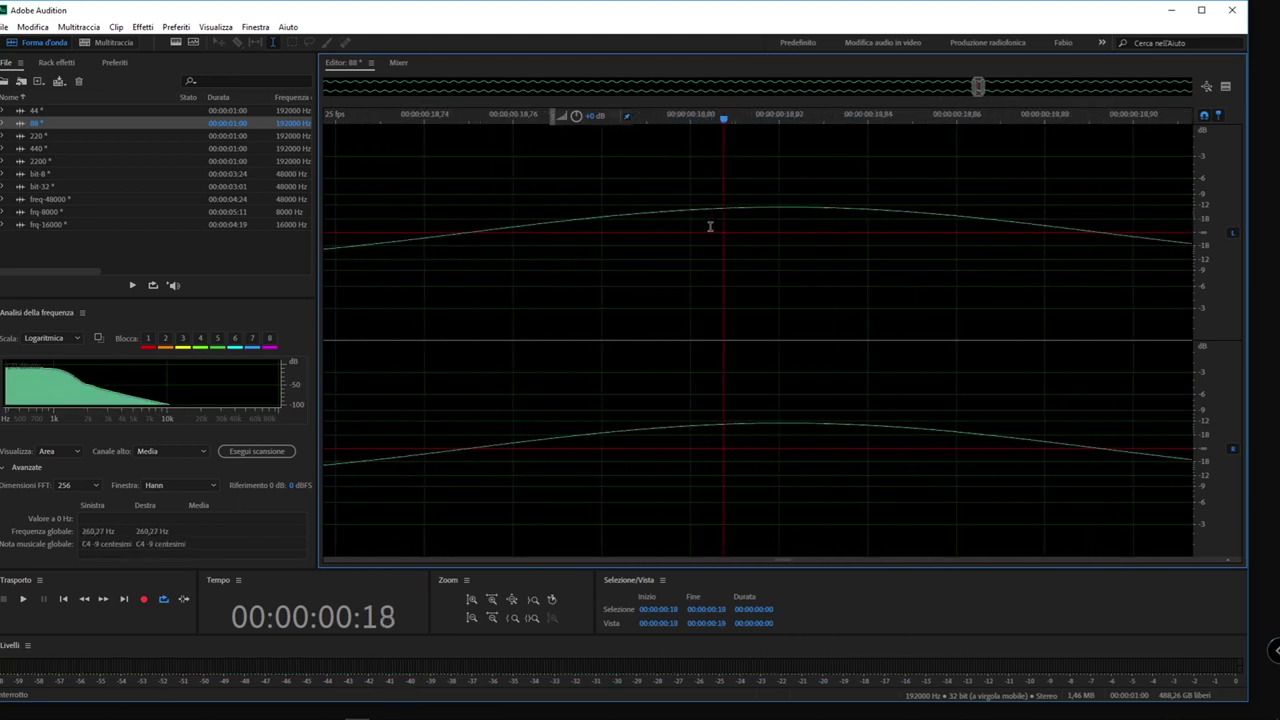
scroll(714, 226, up, 5)
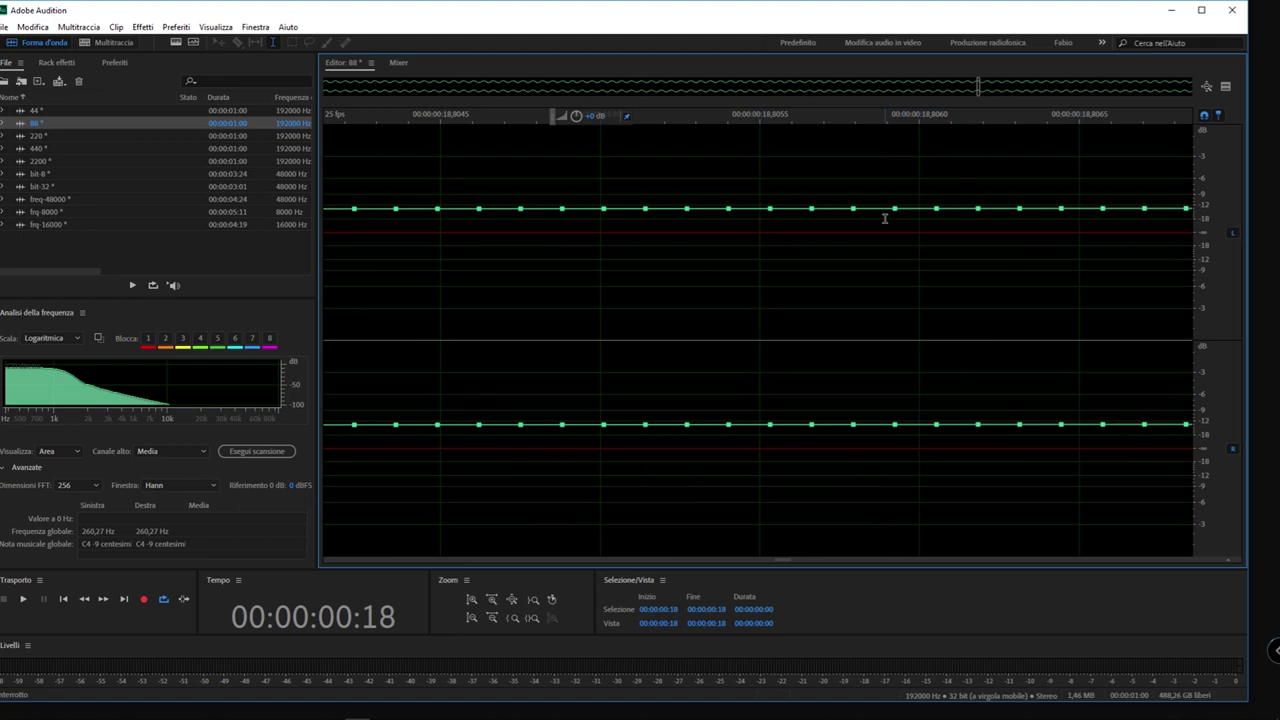
scroll(885, 217, down, 10)
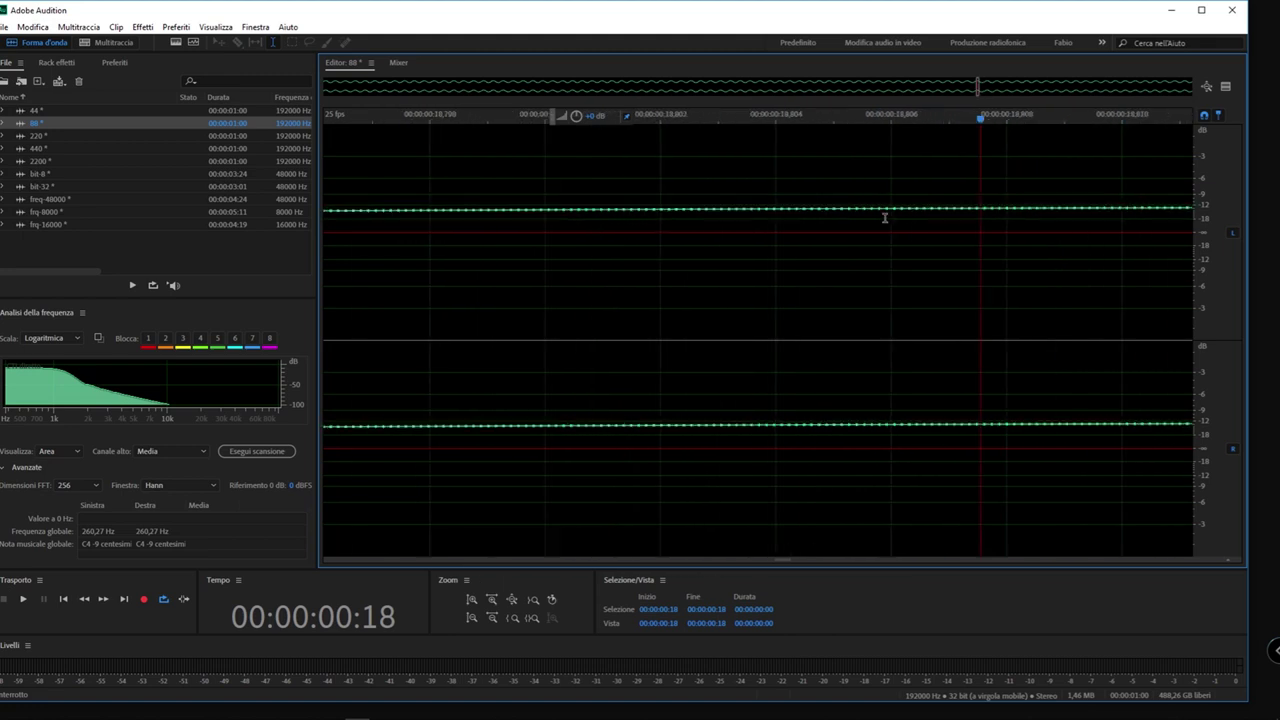
scroll(885, 217, down, 3)
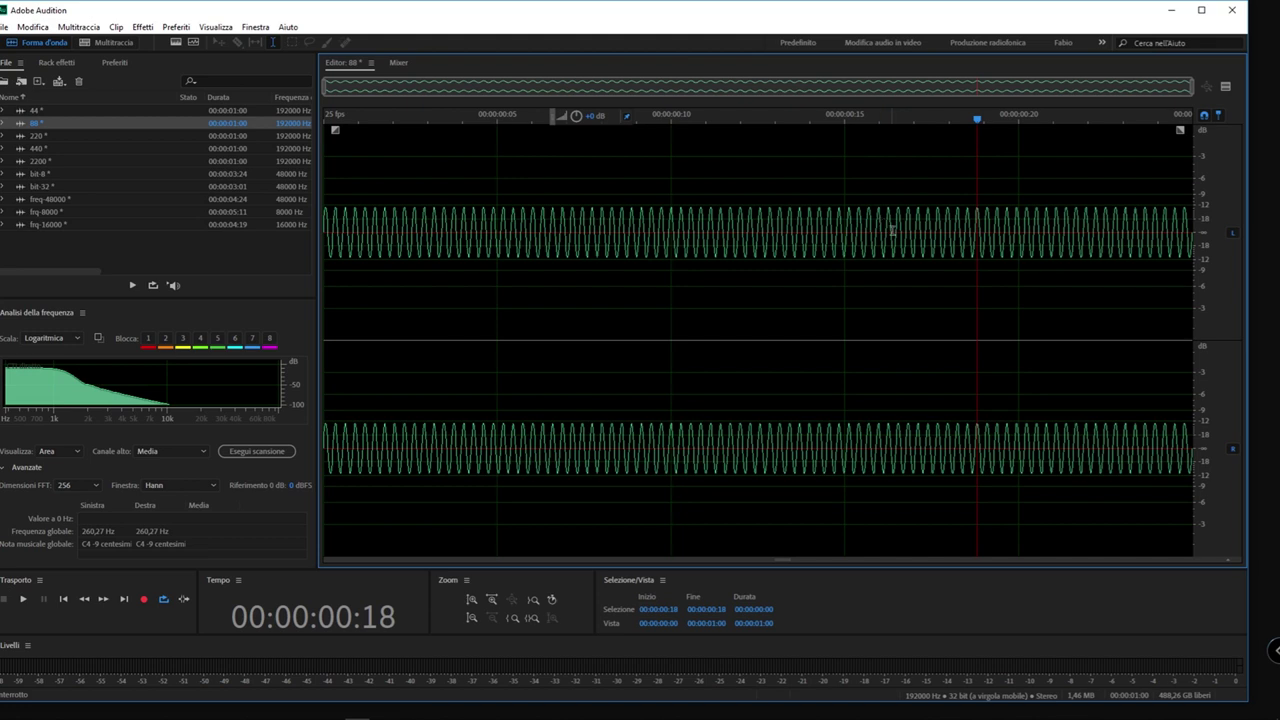
Place the playhead just before frame 10 of the 88 tone and examine the spacing of the sine cycles there
click(668, 116)
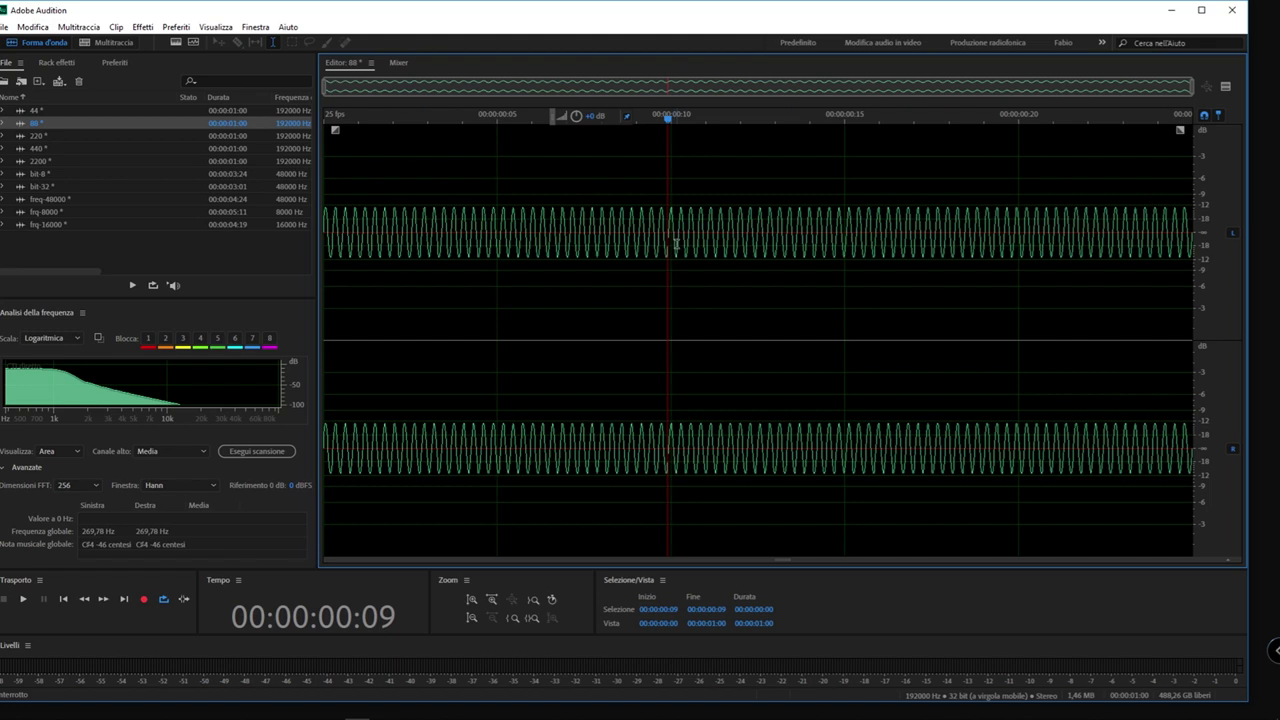
scroll(676, 245, up, 5)
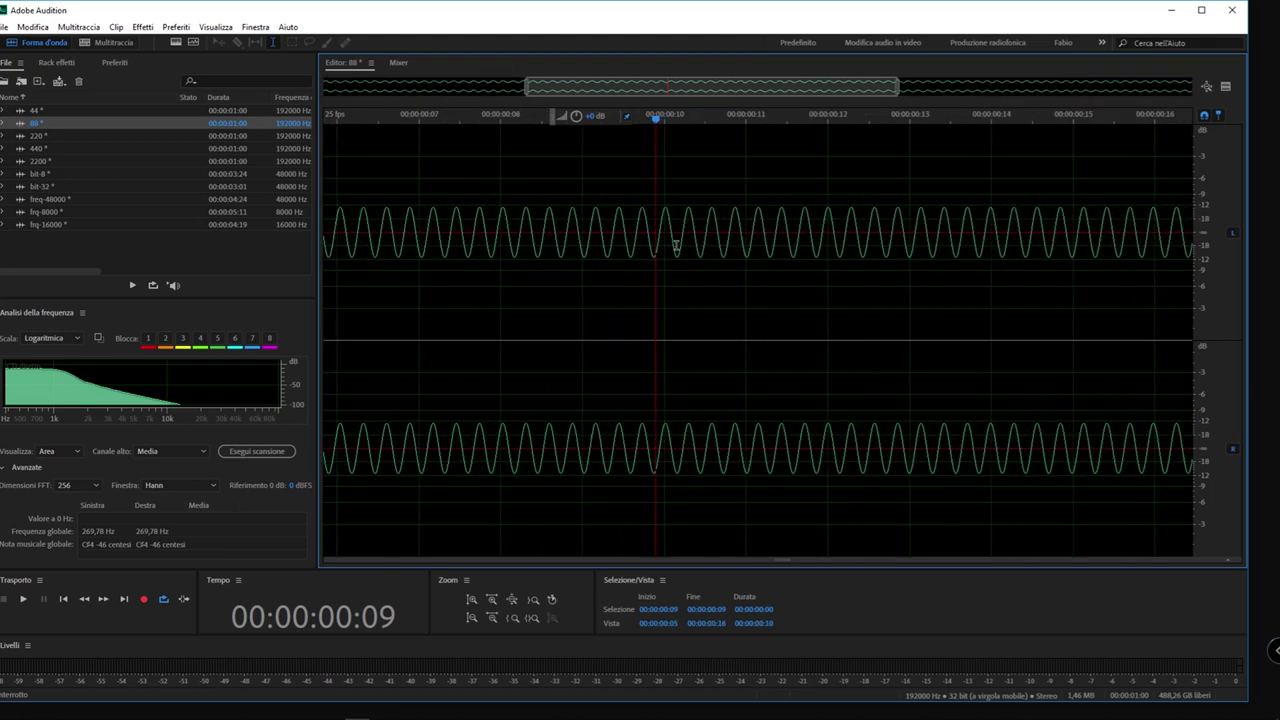
scroll(676, 245, up, 2)
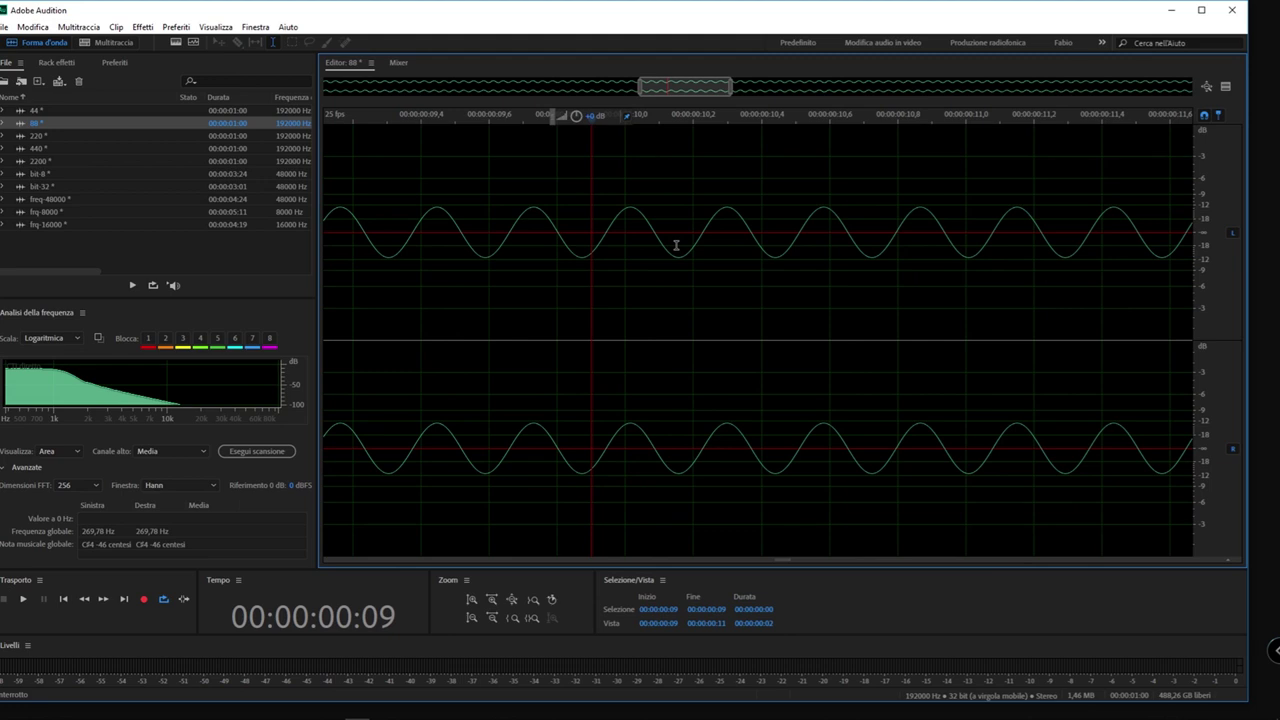
scroll(680, 244, down, 1)
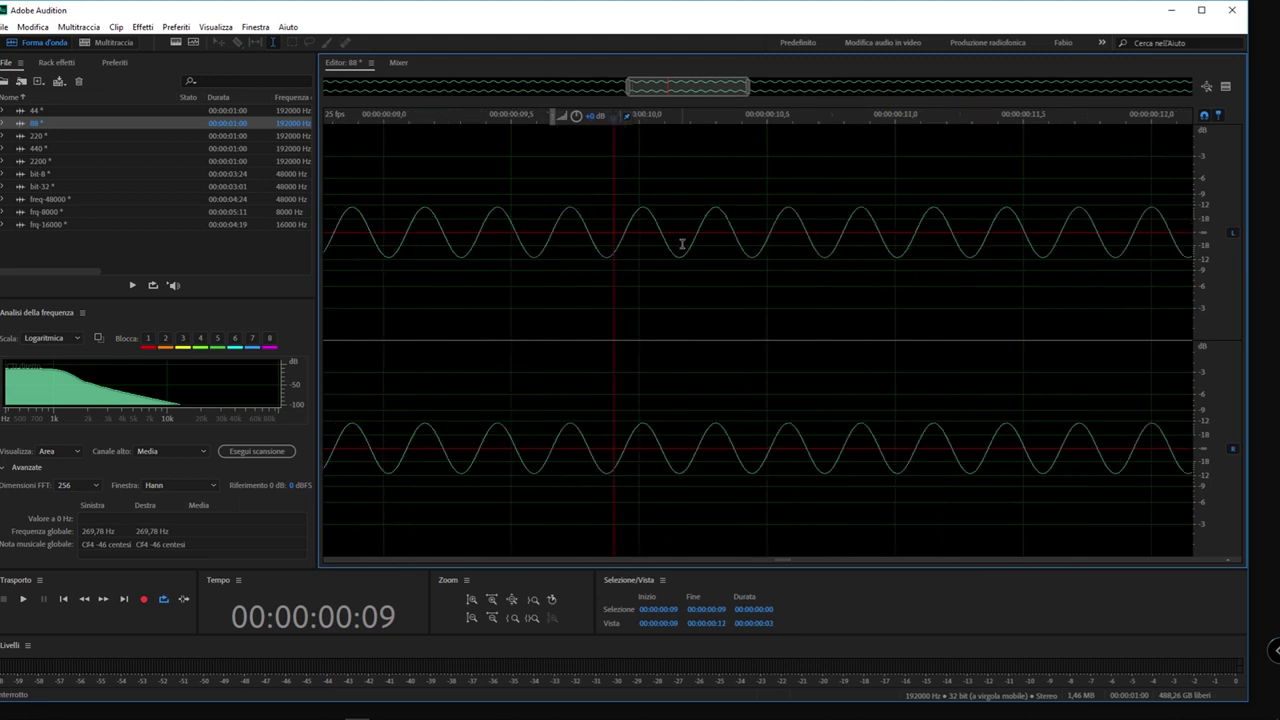
scroll(682, 244, up, 2)
scroll(682, 244, down, 1)
scroll(682, 244, up, 3)
scroll(682, 244, down, 2)
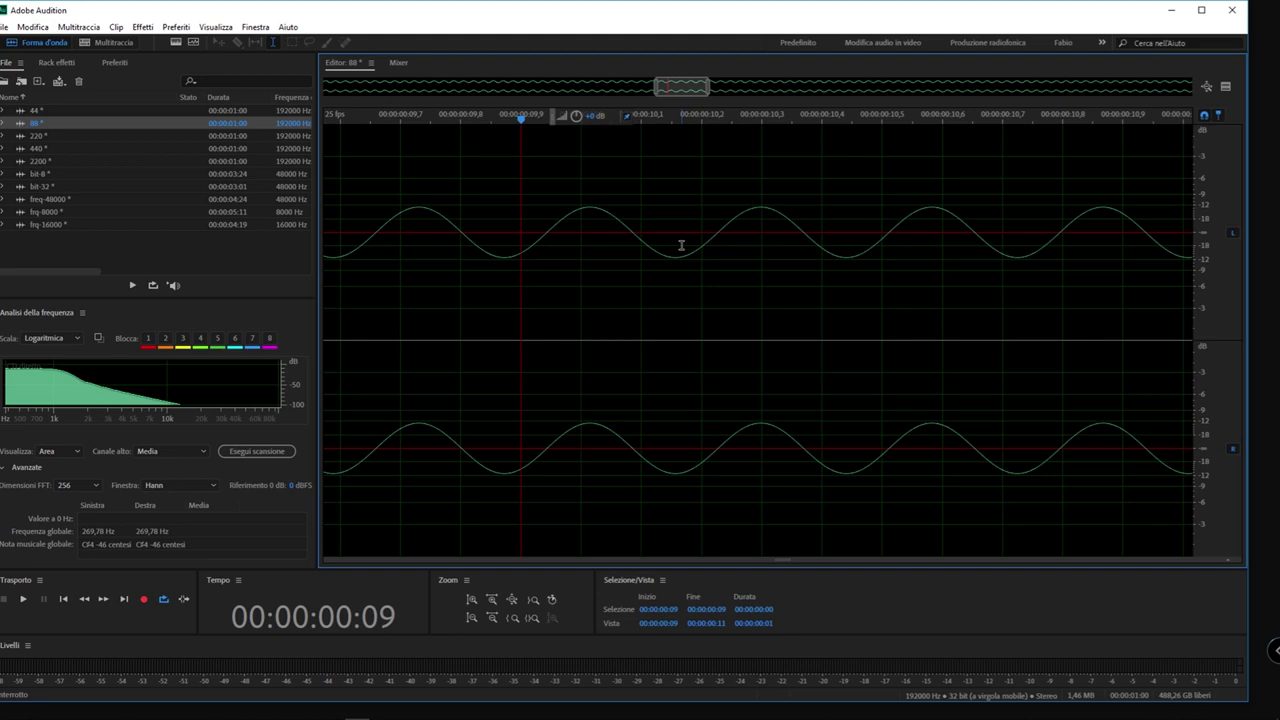
Compare the 88 tone's cycles around frame 10 at several levels of detail, ending with the full one-second waveform
scroll(655, 250, down, 5)
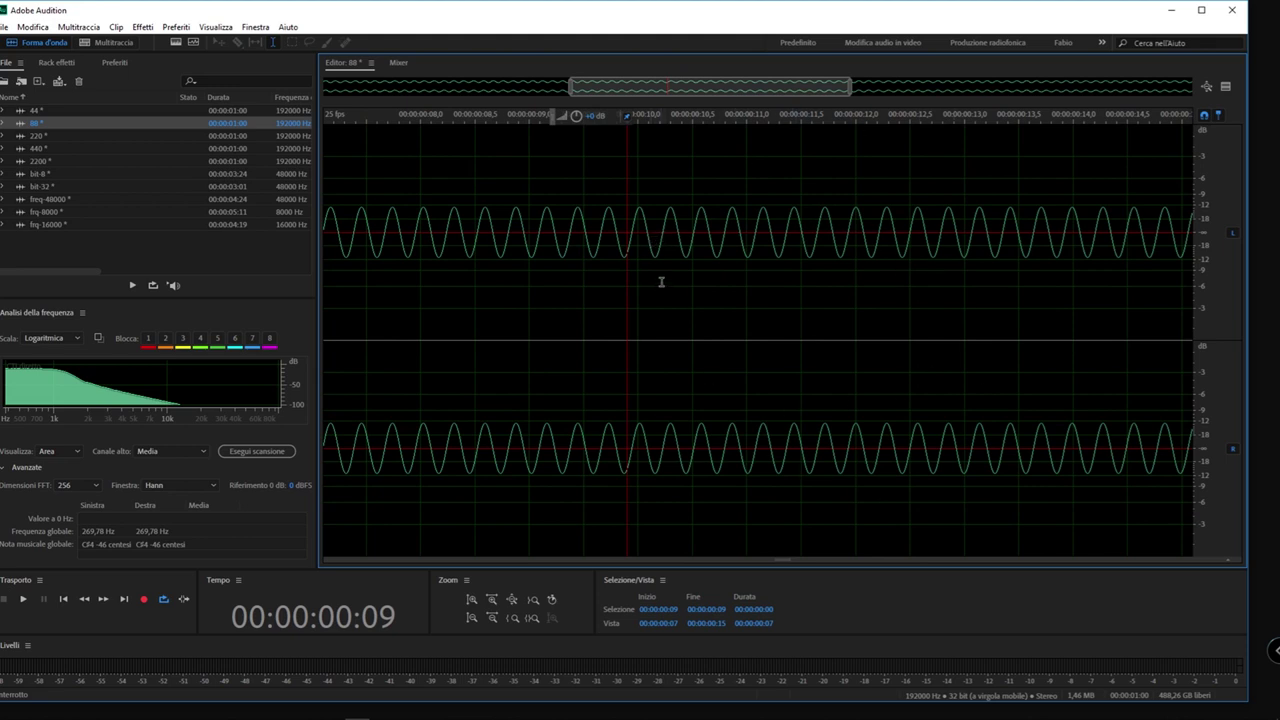
scroll(660, 275, up, 4)
scroll(653, 247, down, 1)
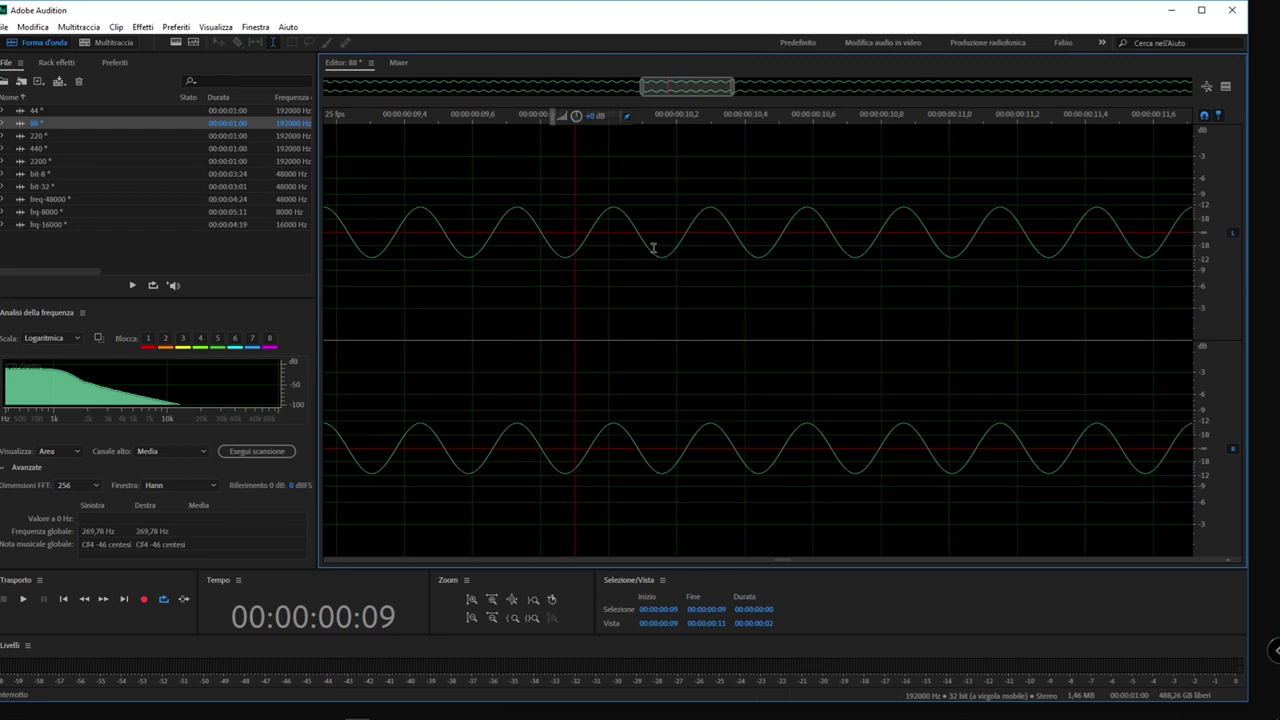
scroll(653, 247, up, 1)
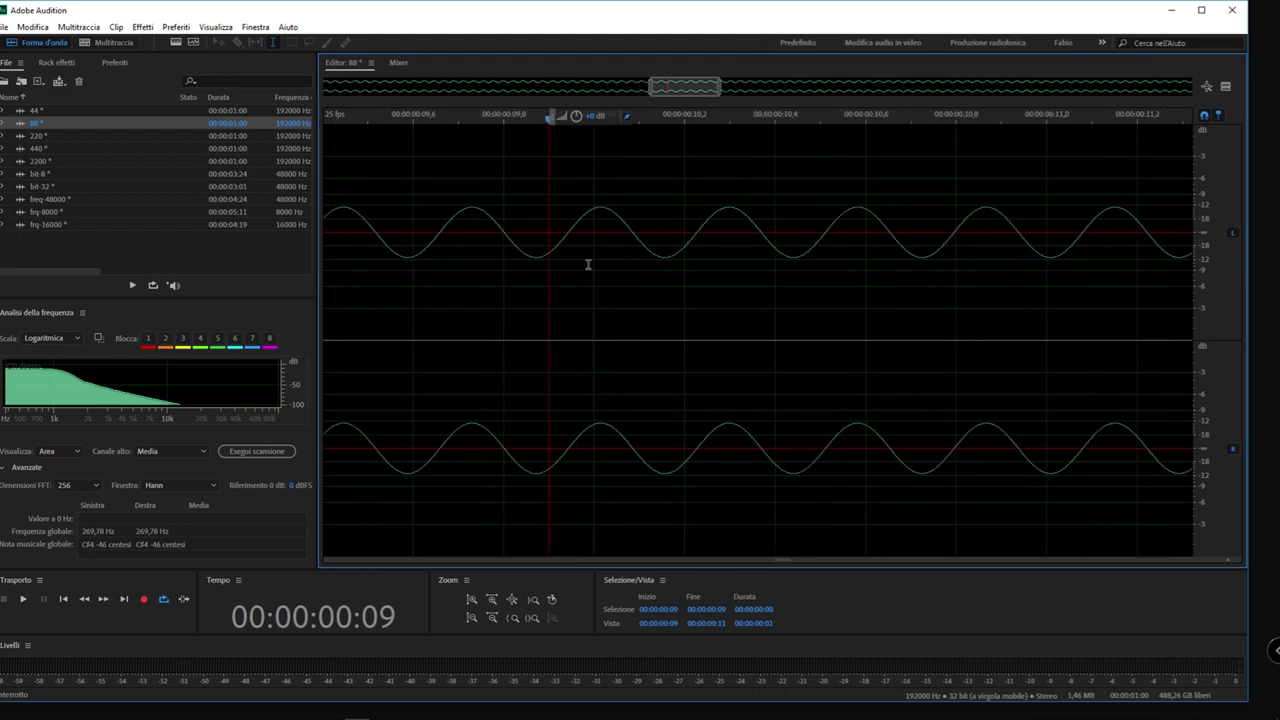
scroll(558, 253, up, 2)
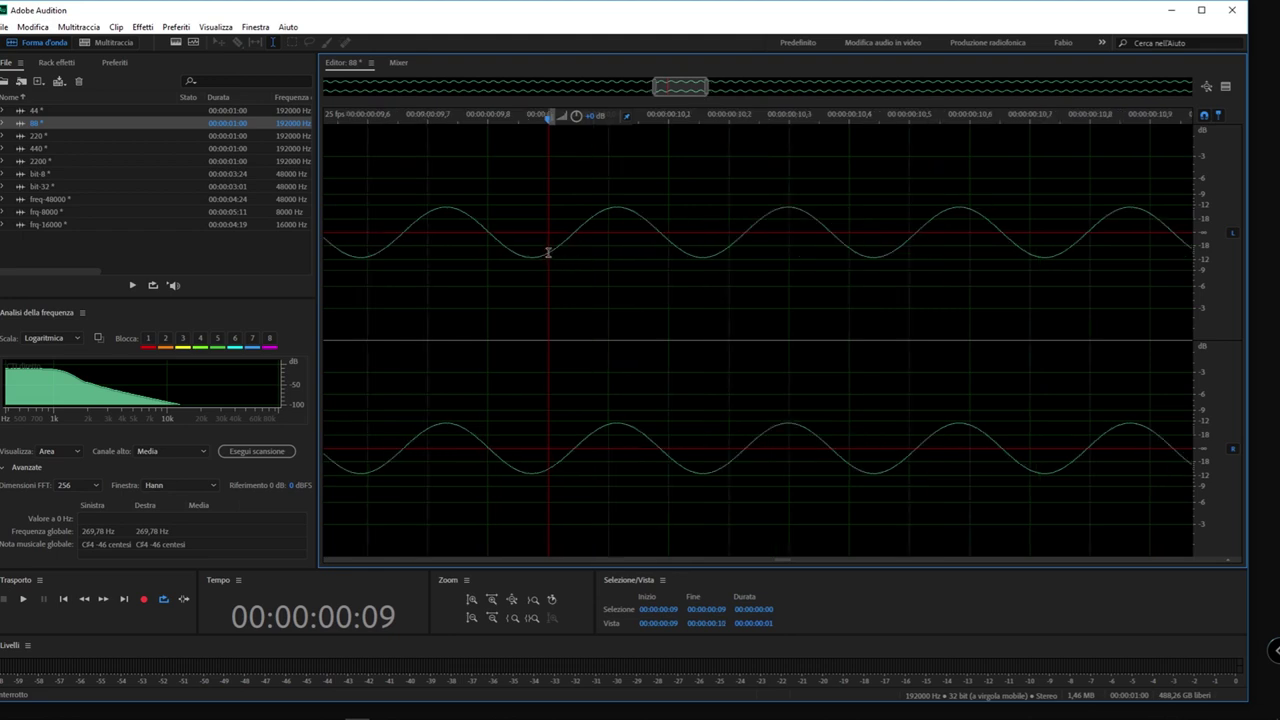
scroll(548, 252, down, 2)
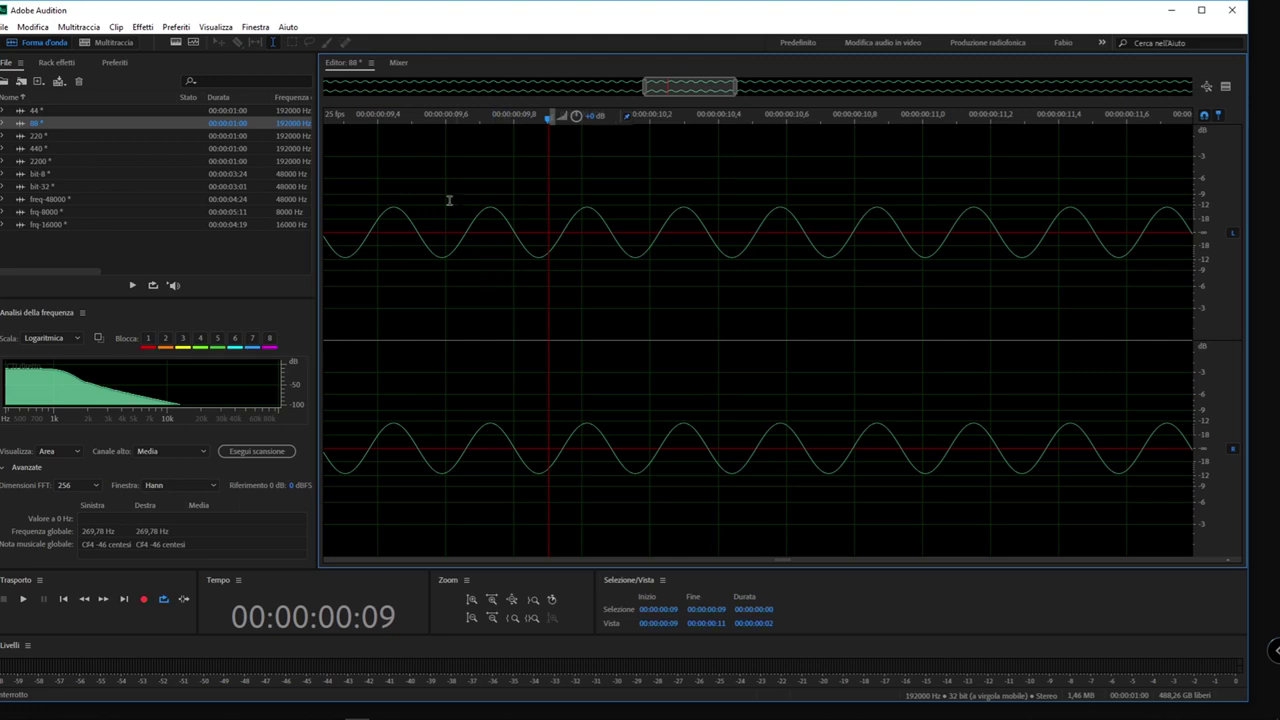
scroll(366, 305, down, 15)
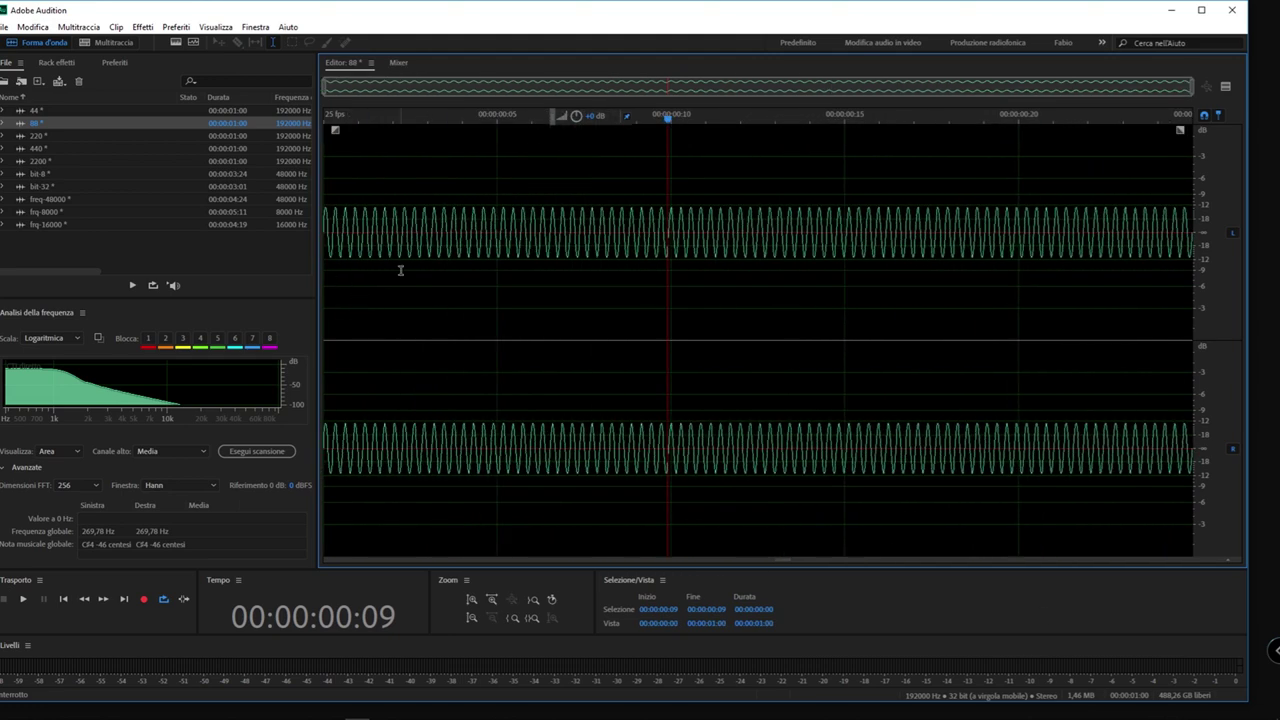
Open the frq-8000 recording, examine its samples around 00:00:02:09 up to the full waveform, and play it
click(22, 213)
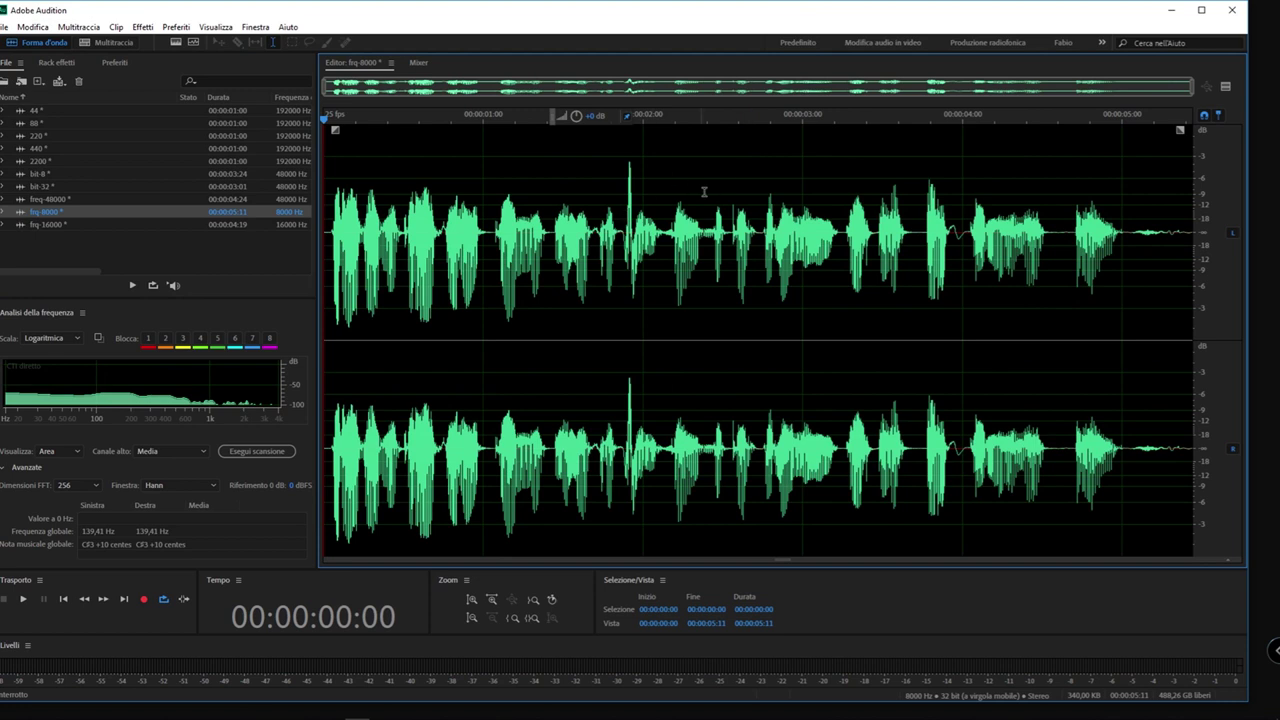
scroll(706, 194, up, 10)
scroll(690, 222, up, 6)
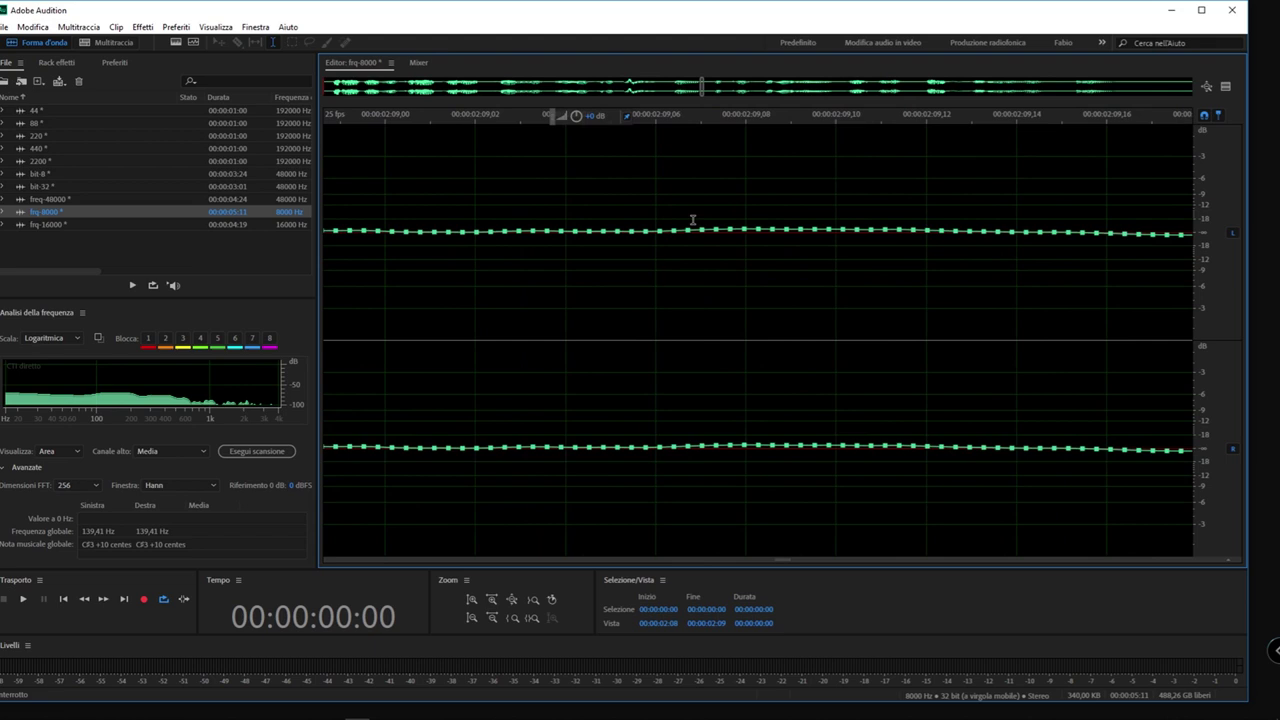
scroll(696, 223, down, 8)
scroll(696, 223, down, 3)
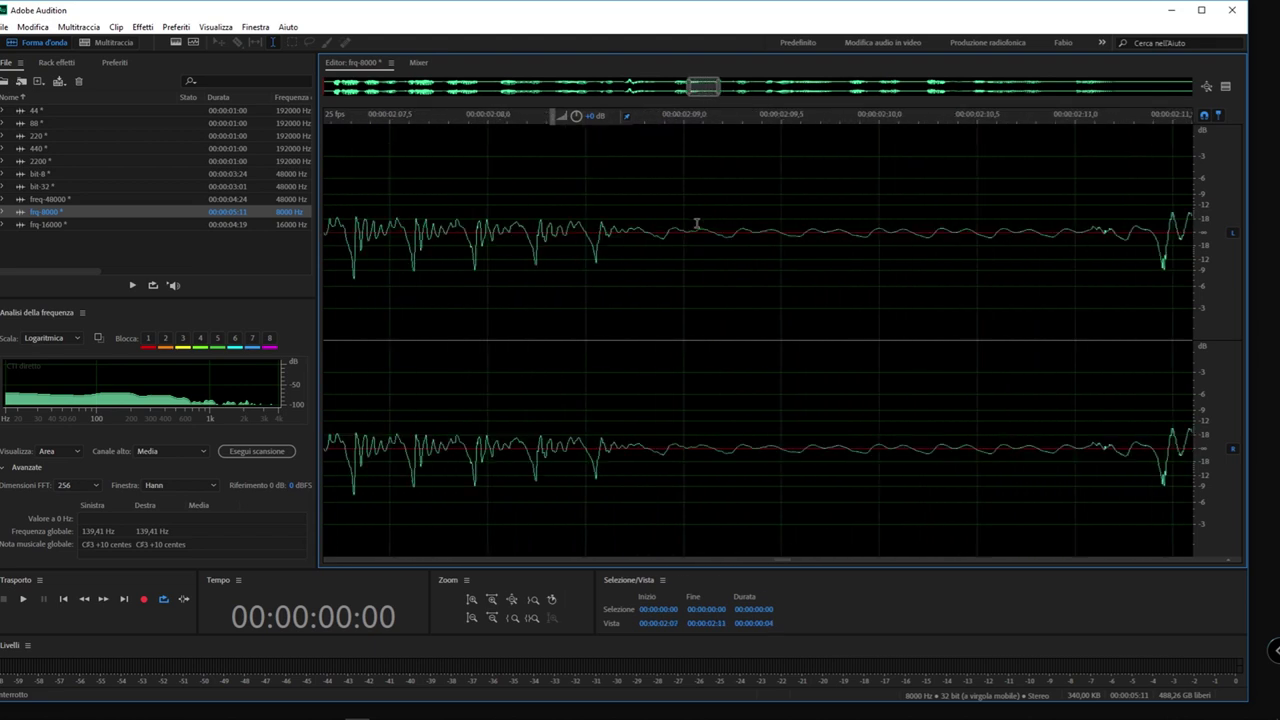
scroll(696, 223, down, 8)
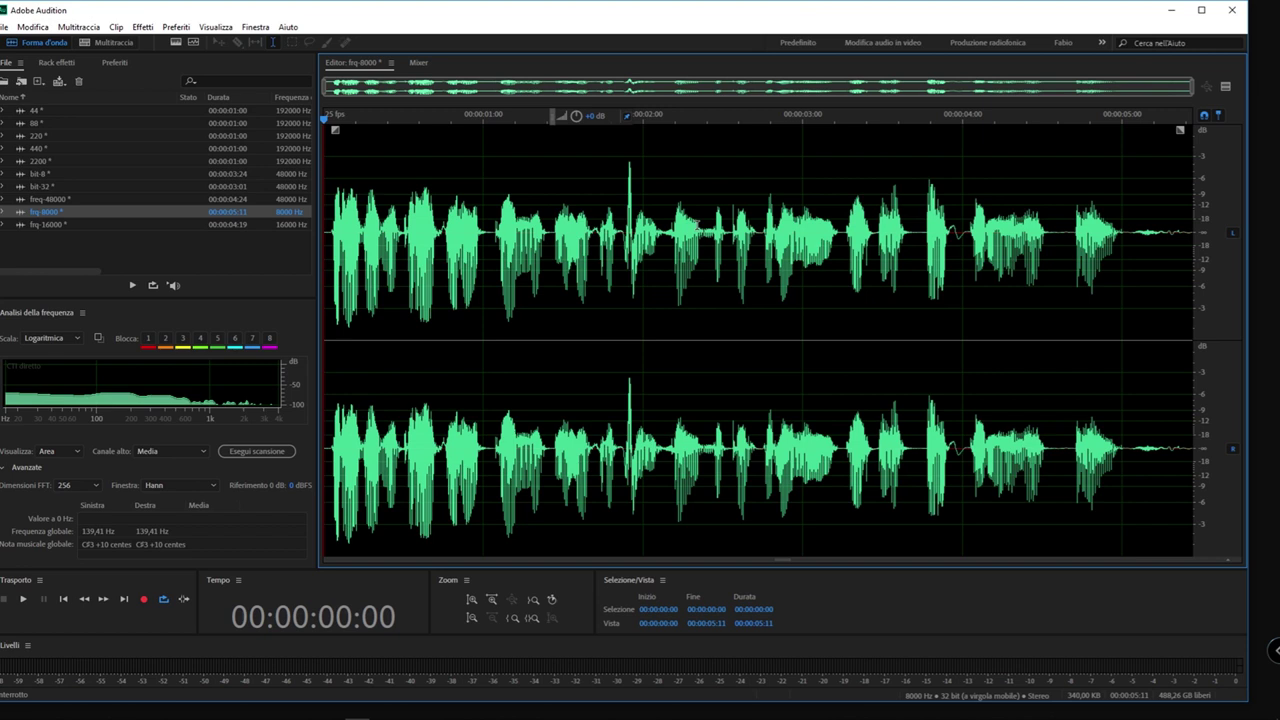
key(space)
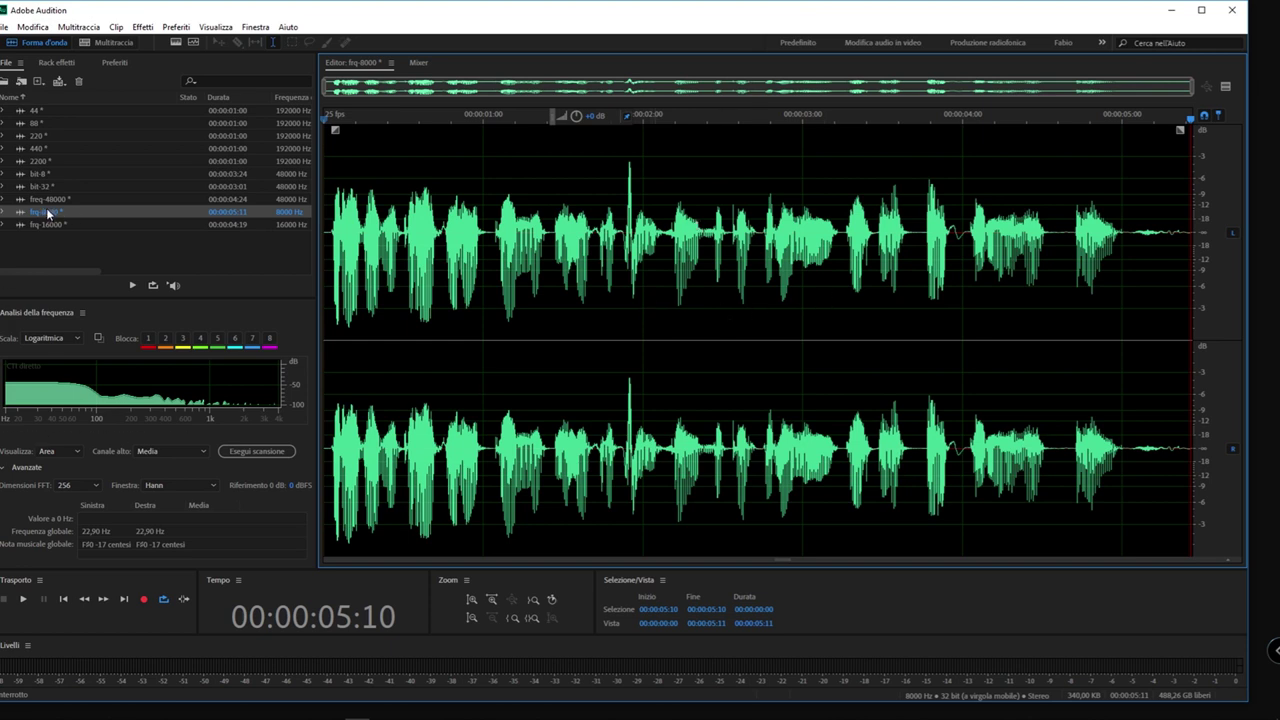
Open the frq-16000 recording and play it from the beginning
click(30, 226)
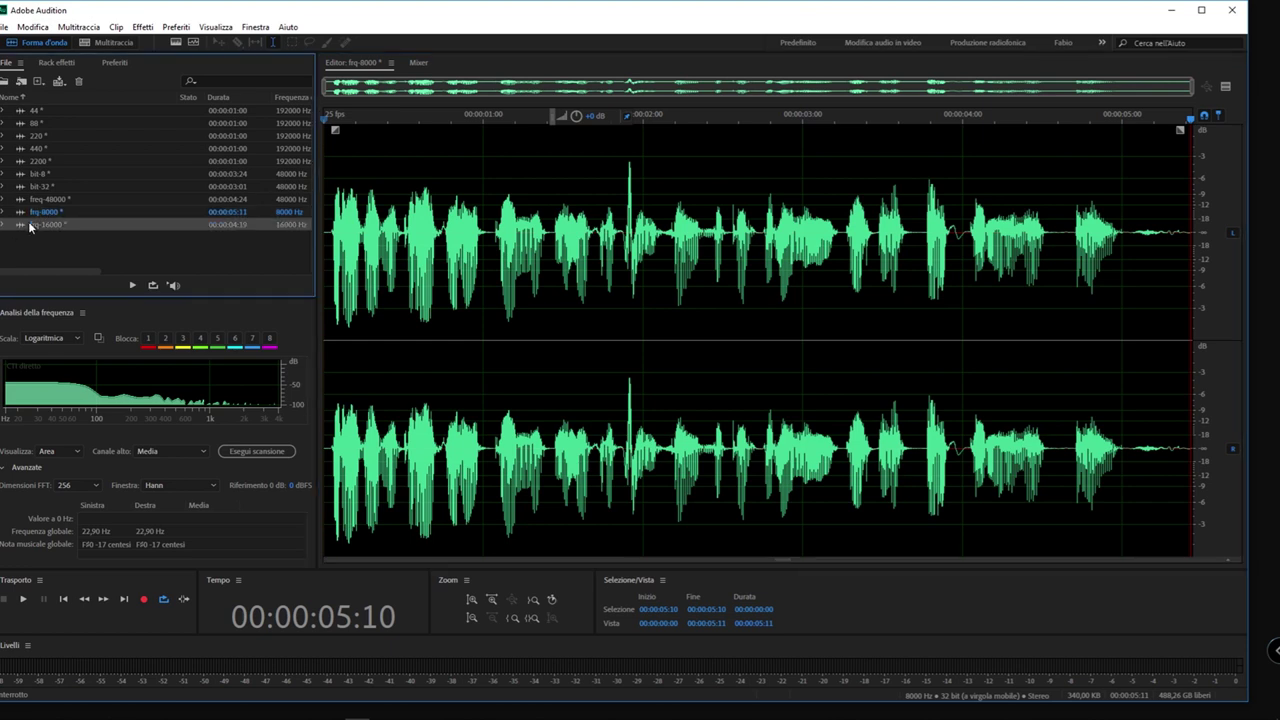
double_click(22, 228)
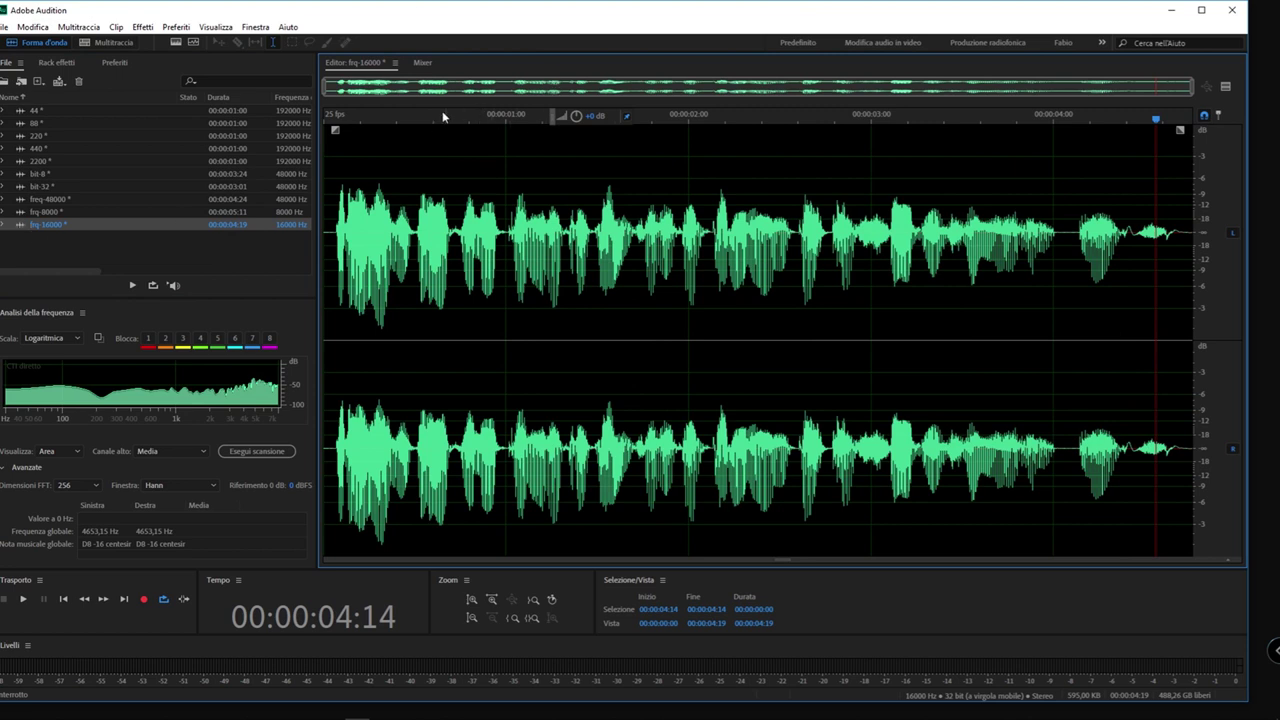
drag(360, 119, 279, 124)
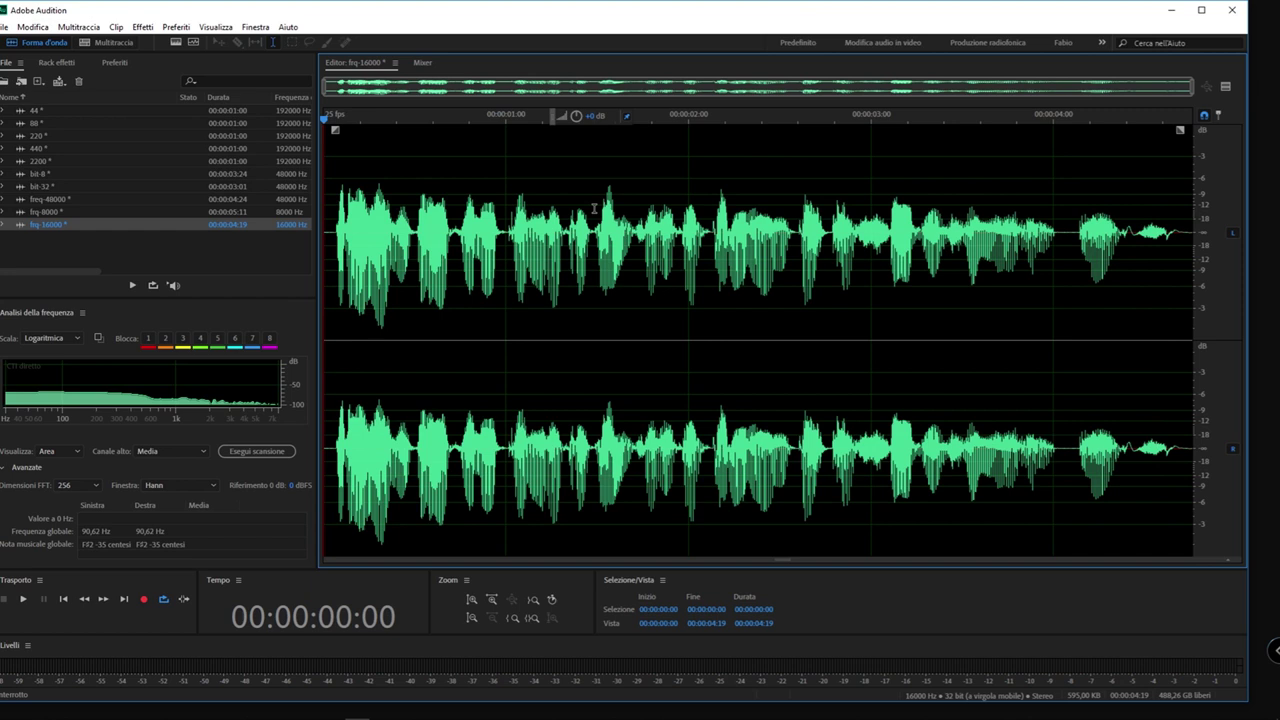
key(space)
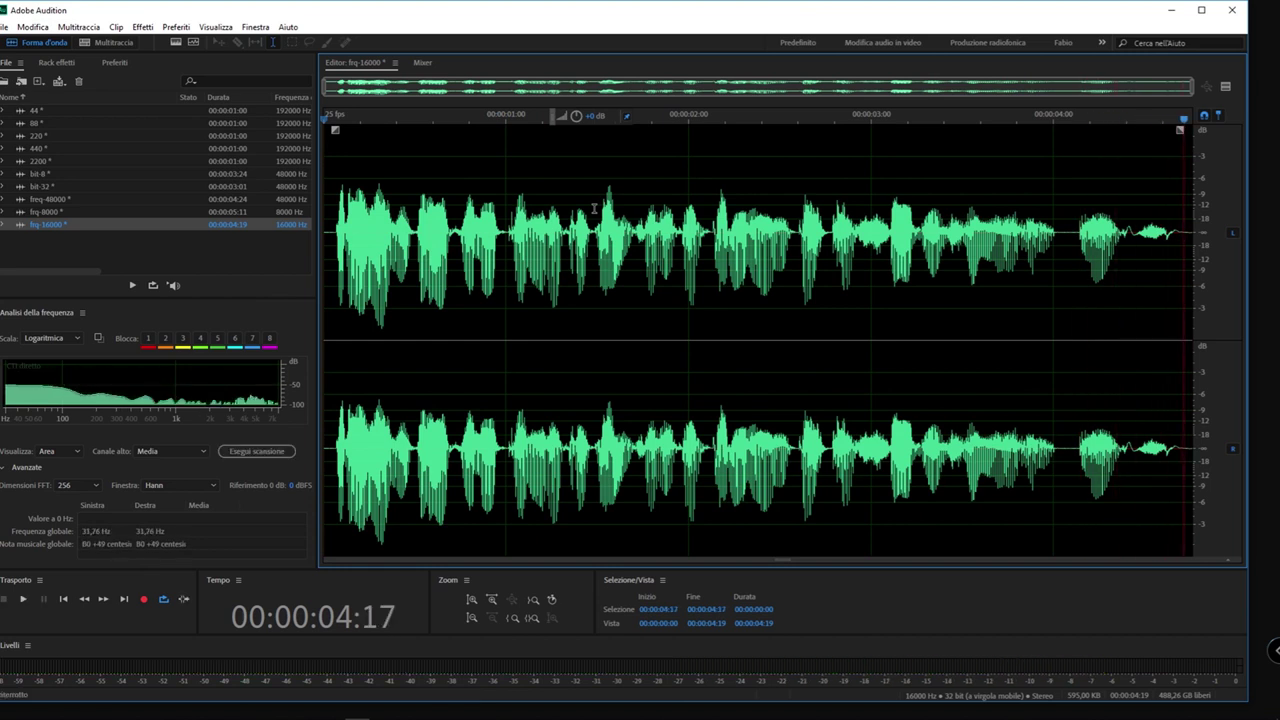
Compare the sound of the frq-8000 and frq-16000 recordings by playing roughly the first second of each
double_click(17, 212)
key(space)
key(space)
click(20, 226)
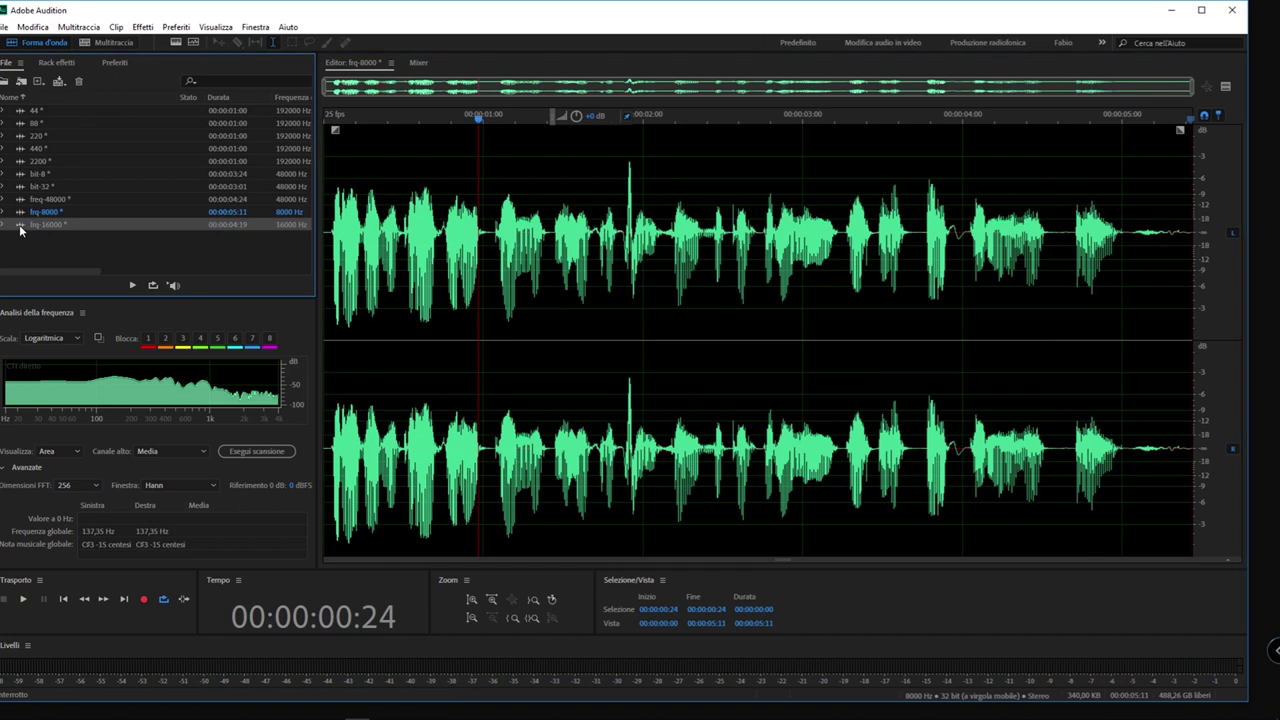
double_click(20, 226)
key(space)
key(space)
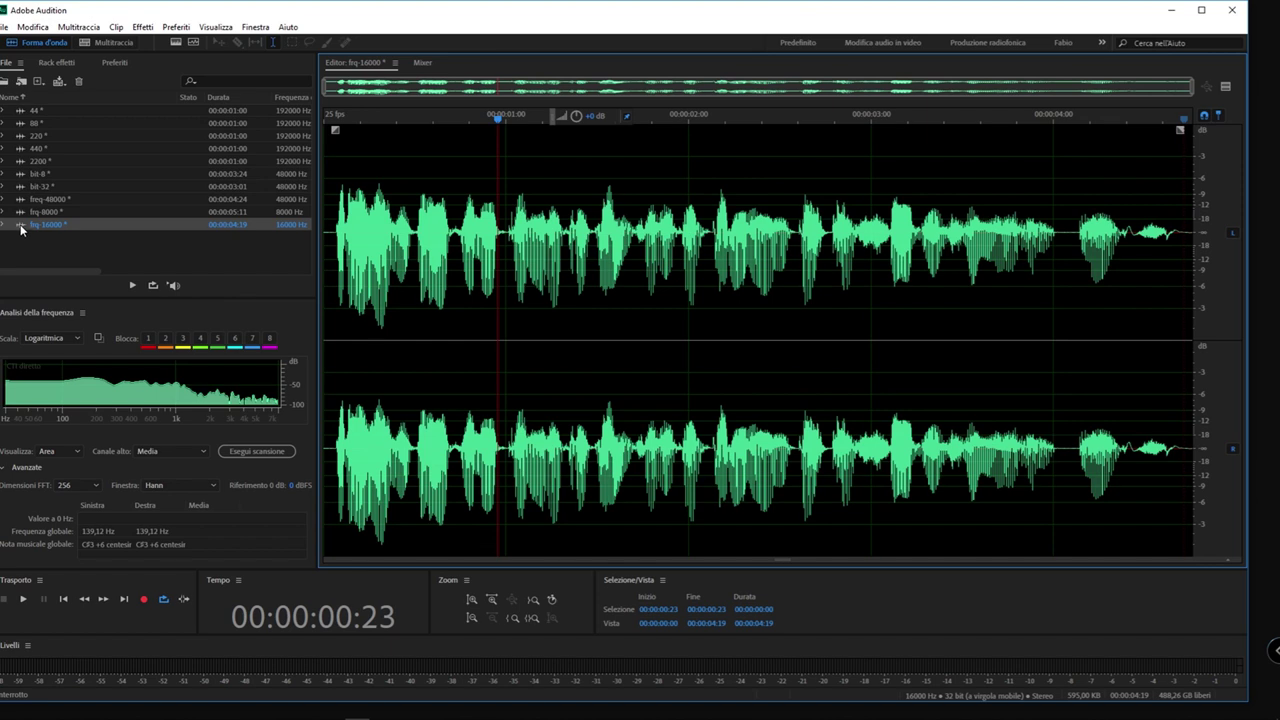
Open the freq-48000 recording and play it from the beginning
click(17, 203)
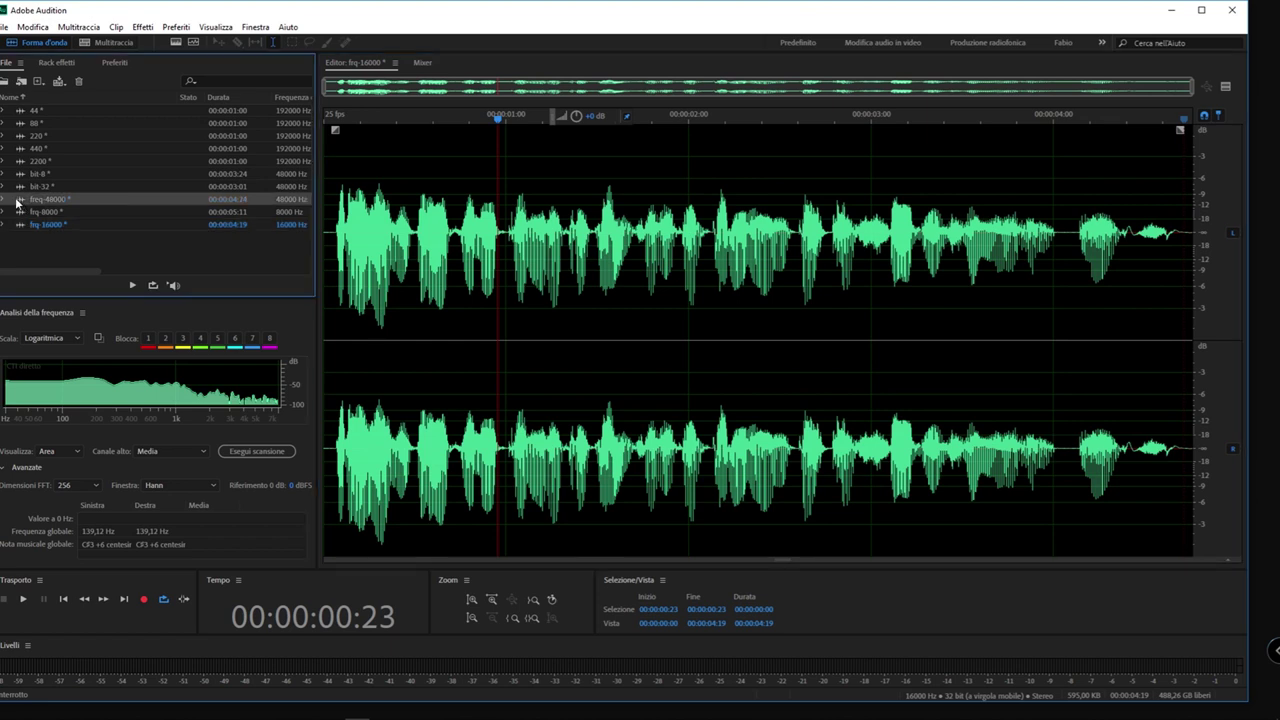
double_click(17, 203)
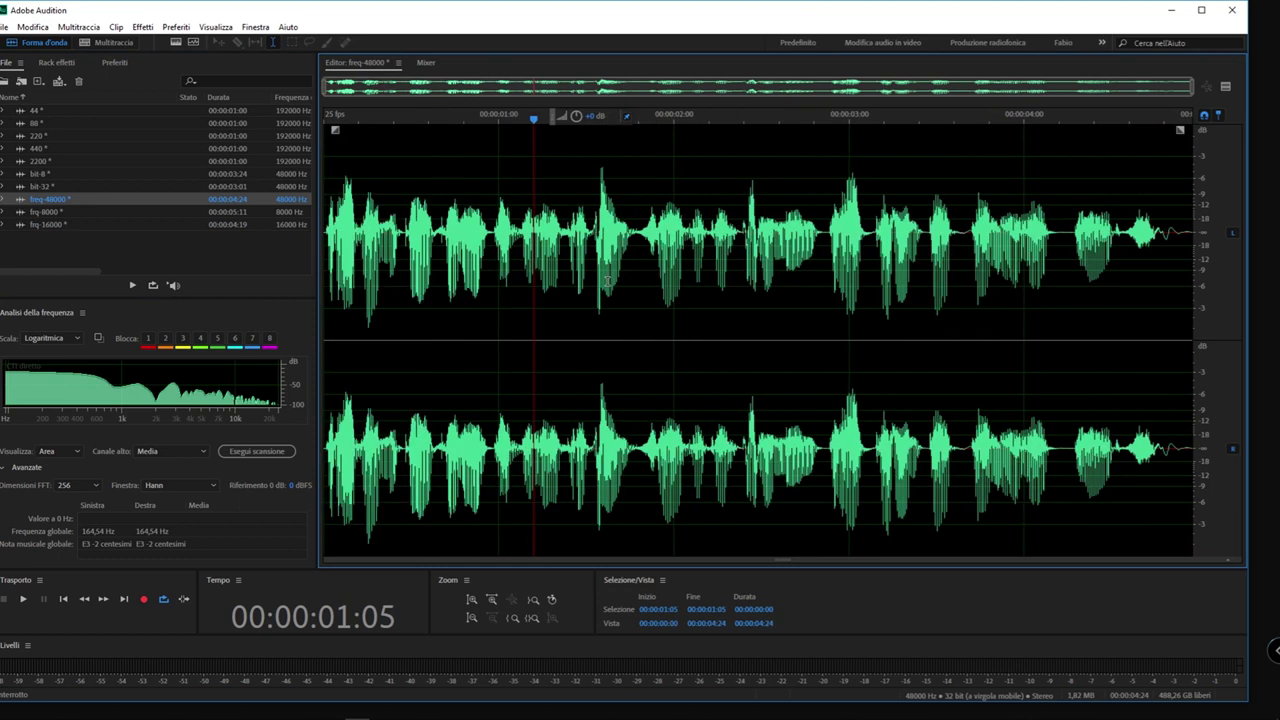
key(Home)
key(space)
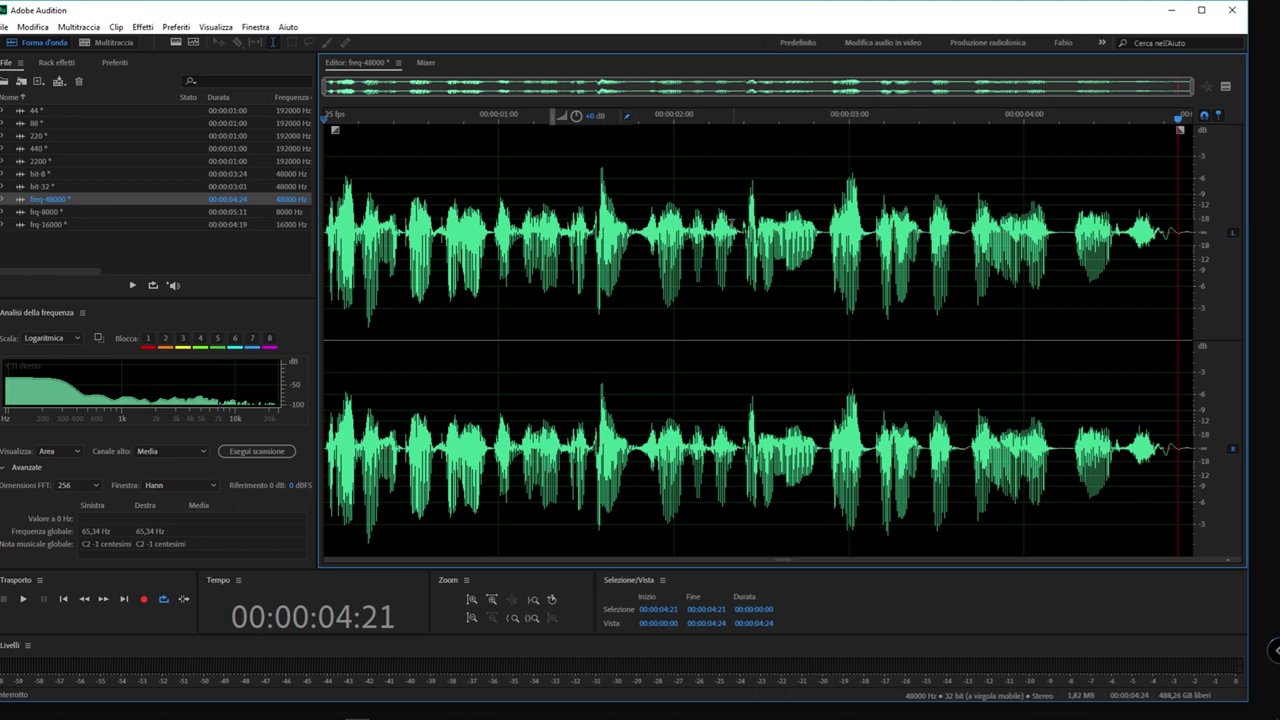
Examine the freq-48000 waveform around 00:00:02:01,4, down to individual samples and back out to the repeating speech cycles
scroll(680, 340, up, 3)
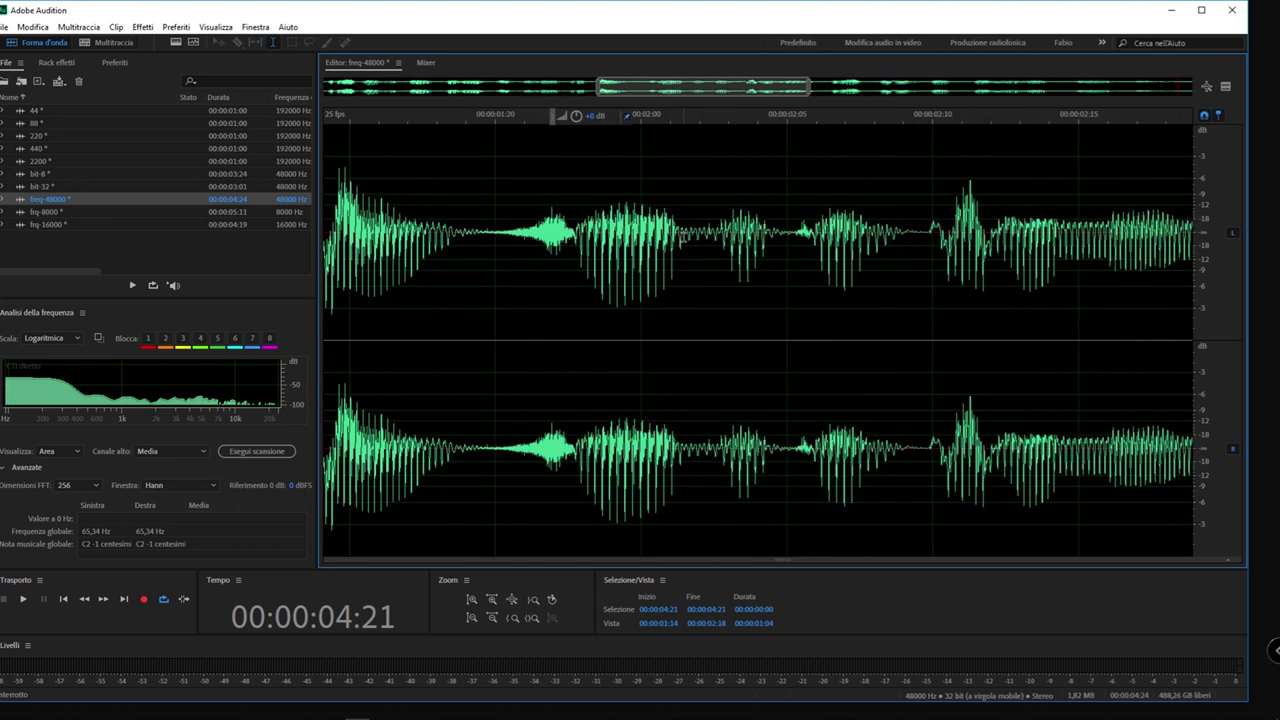
scroll(684, 236, up, 3)
scroll(680, 236, up, 8)
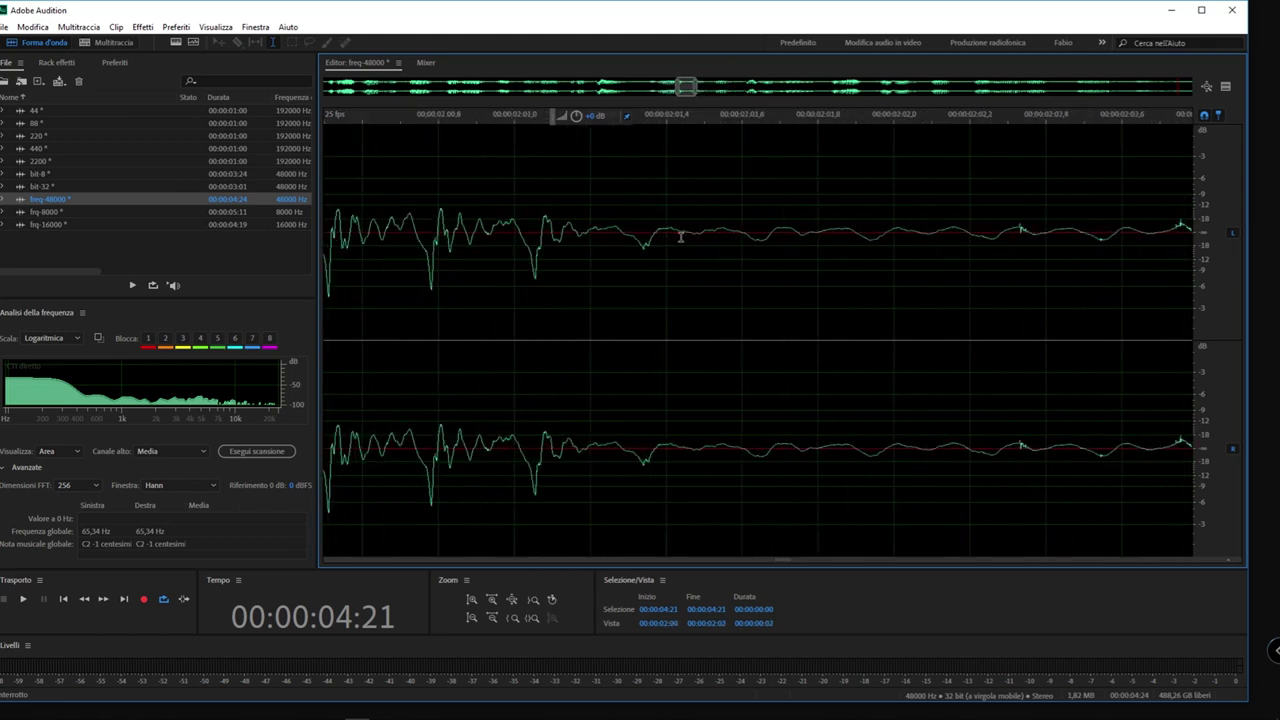
scroll(678, 237, up, 6)
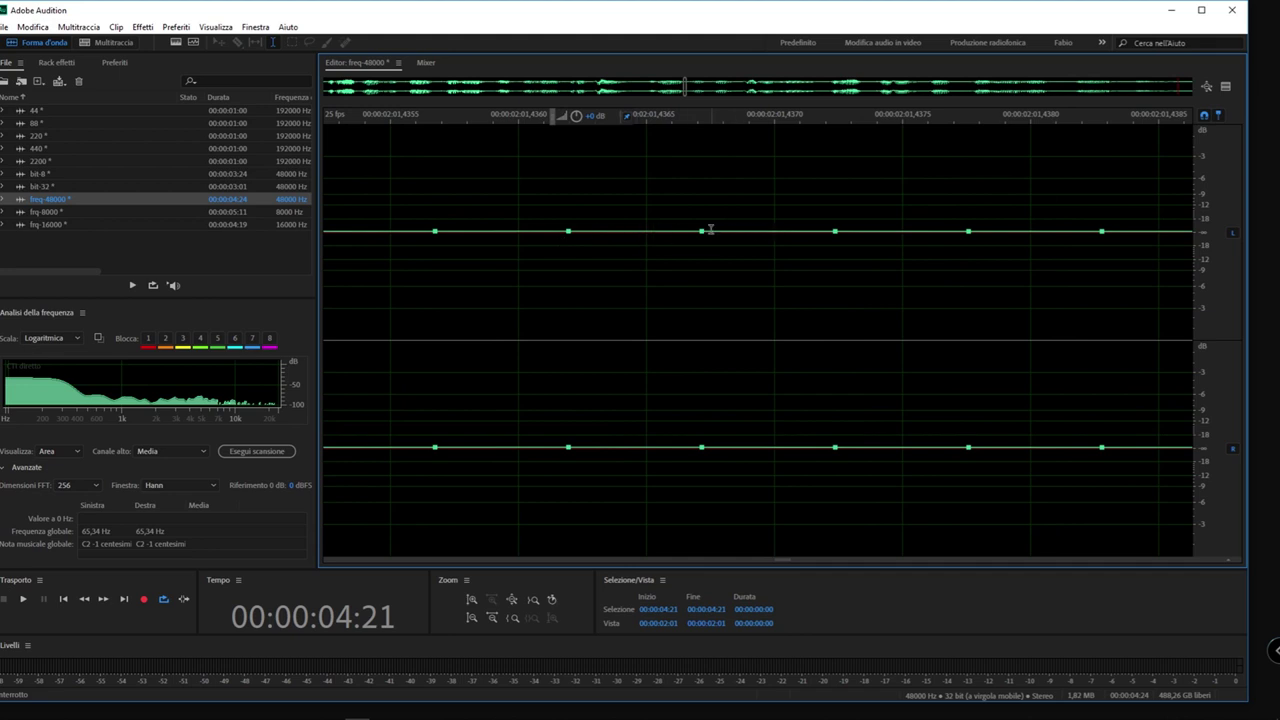
scroll(934, 249, down, 10)
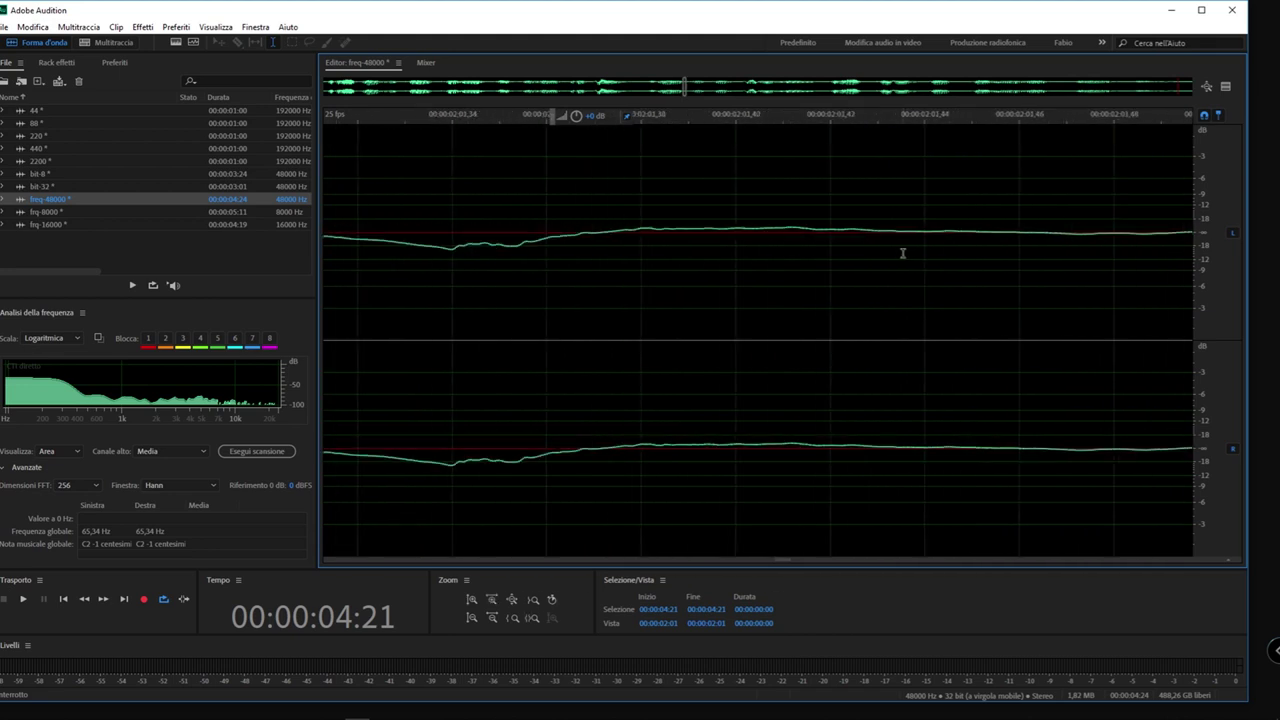
scroll(890, 251, down, 8)
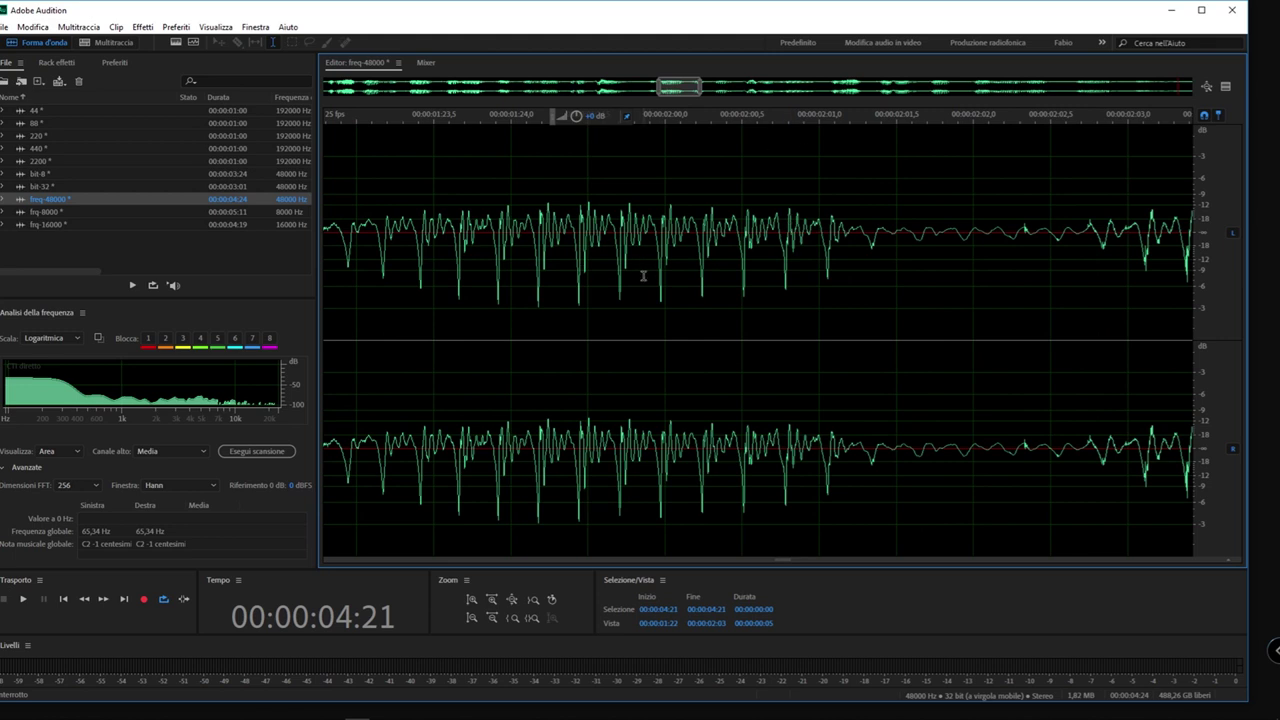
Inspect the freq-48000 curve and its sample points along the crest around 00:00:02:01,08
scroll(790, 256, up, 5)
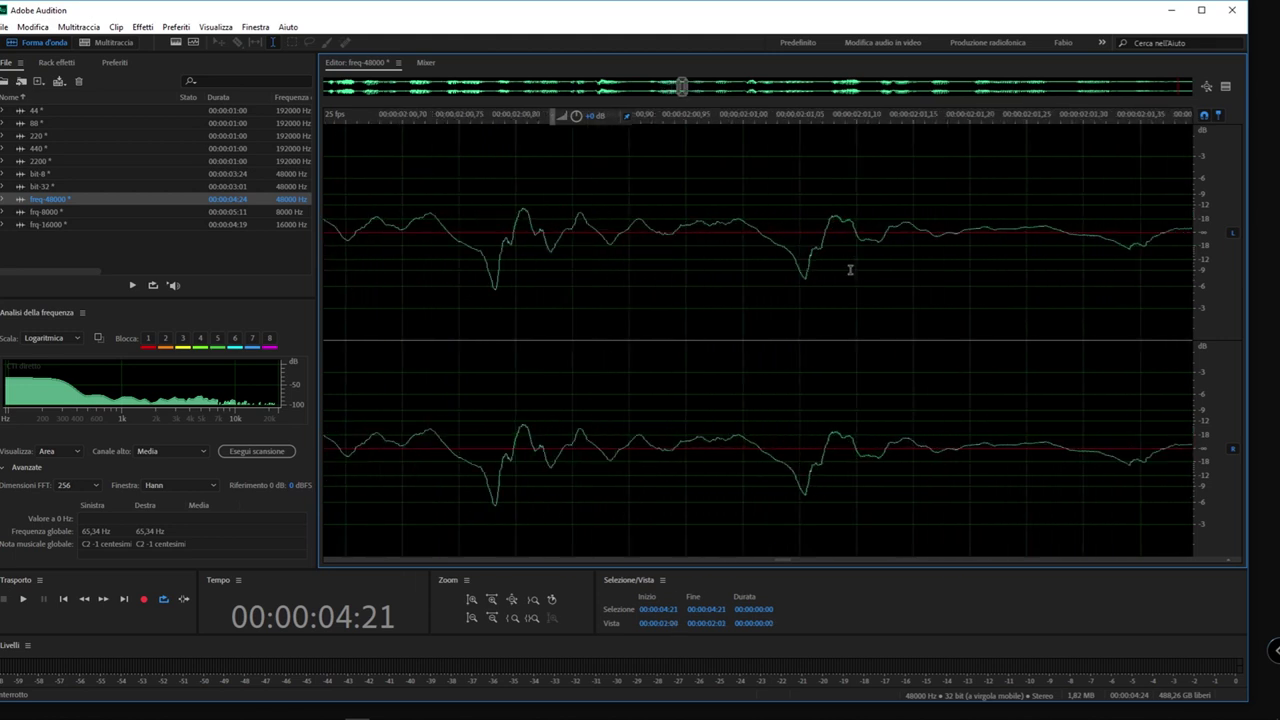
scroll(846, 271, up, 4)
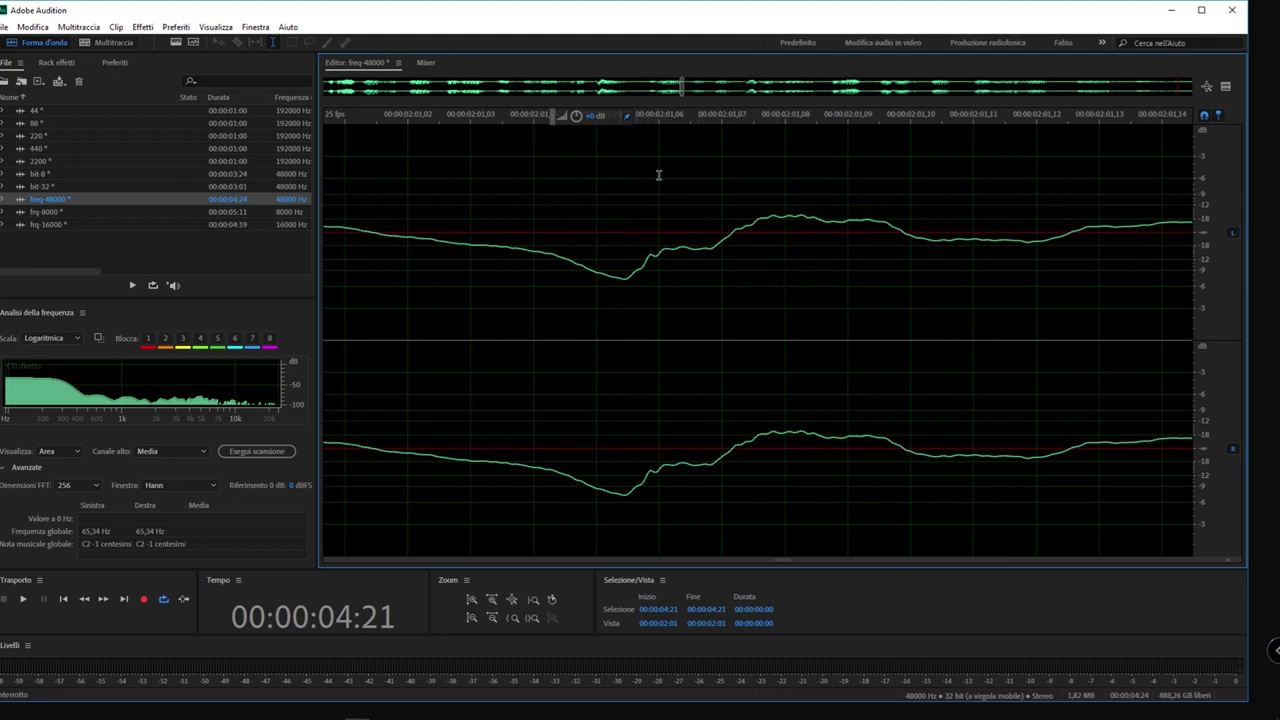
scroll(668, 296, up, 2)
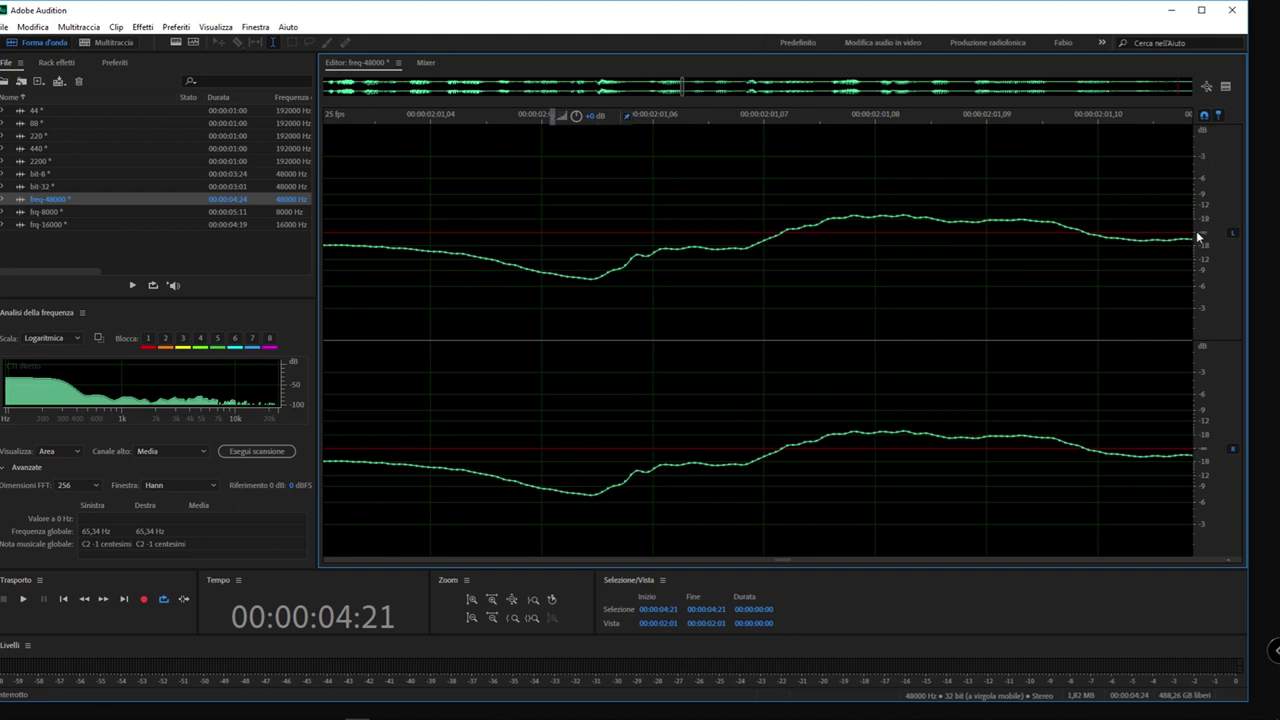
scroll(877, 250, up, 3)
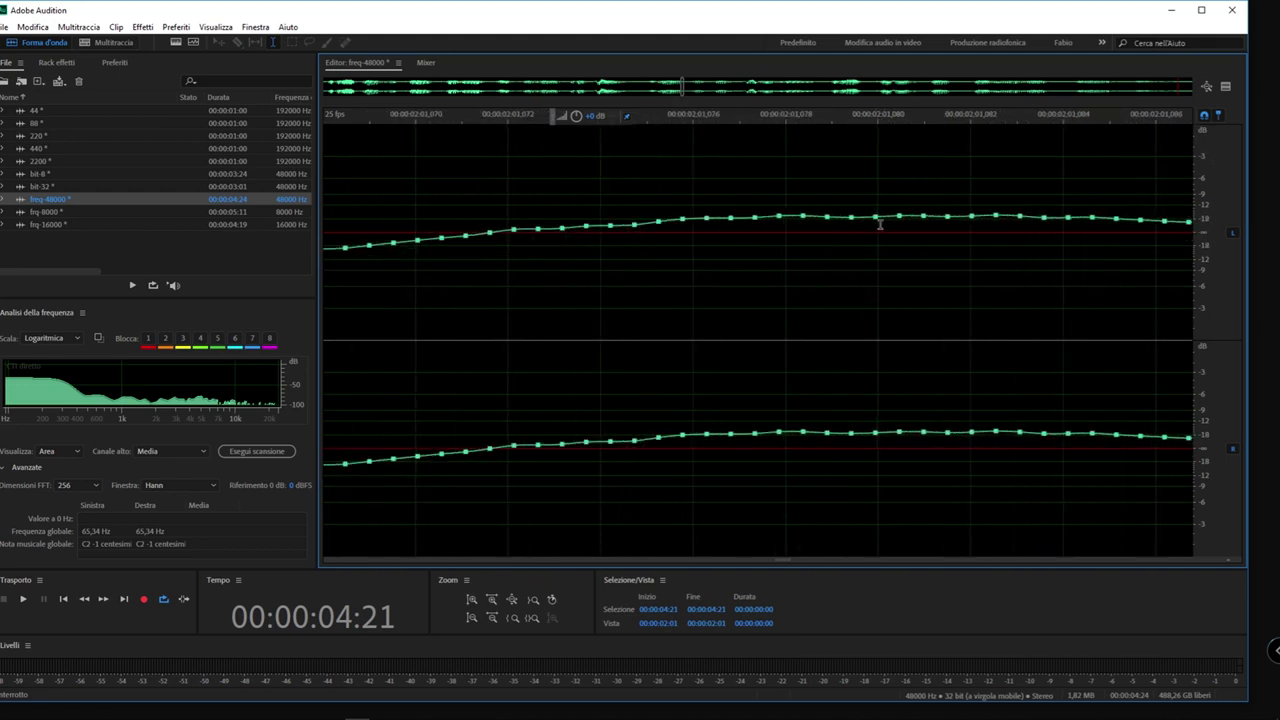
scroll(700, 236, down, 4)
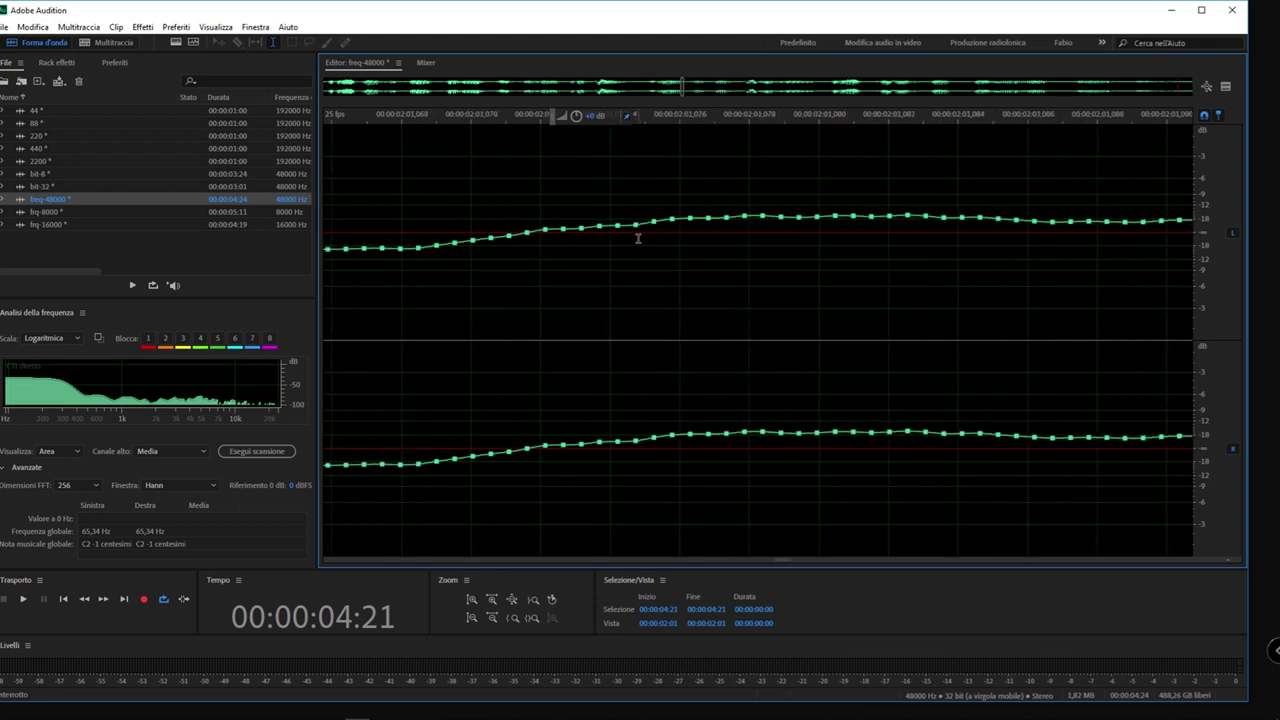
Move the floating gain control to an earlier point along the timeline and inspect the samples around 00:00:02:01,056
drag(586, 115, 474, 118)
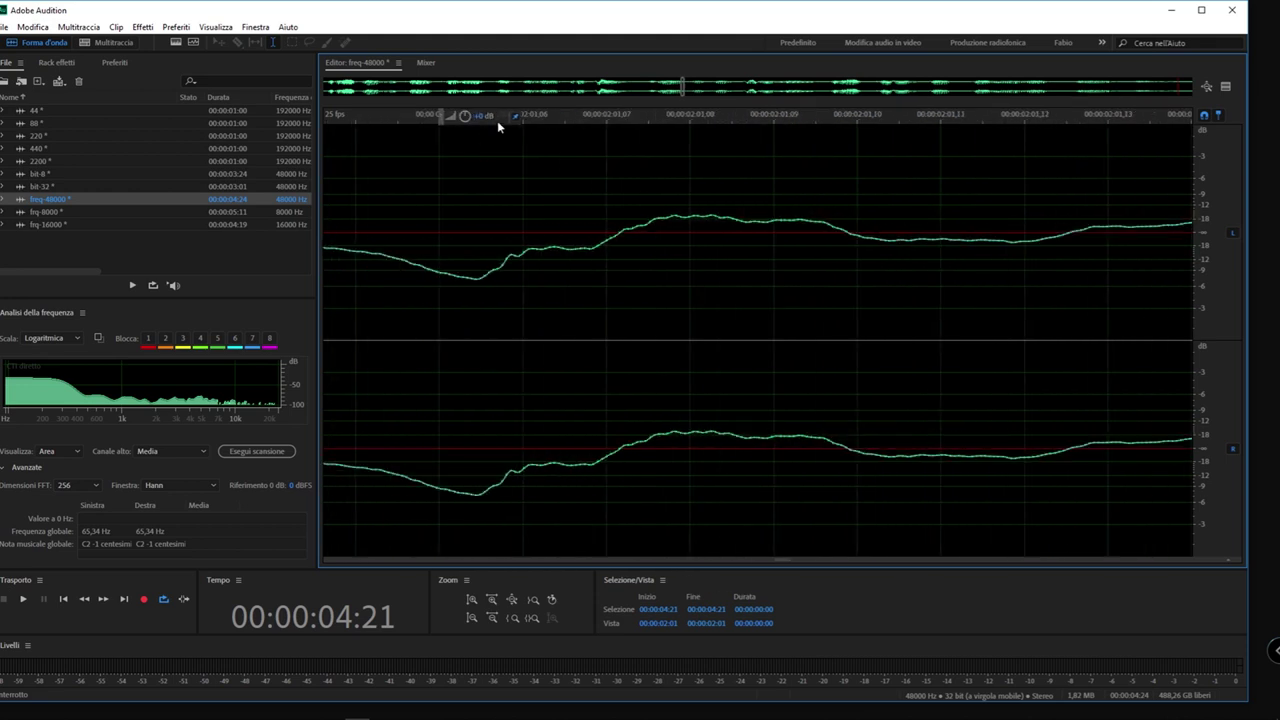
scroll(484, 287, up, 5)
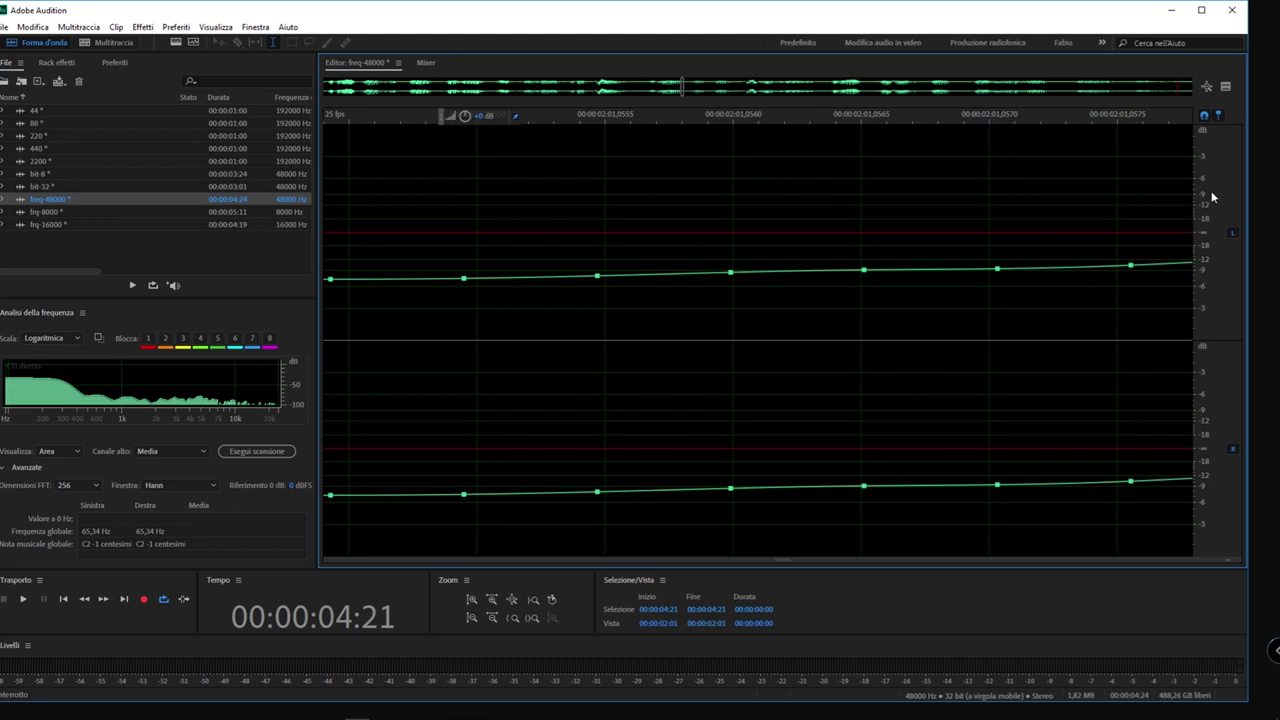
scroll(909, 257, down, 8)
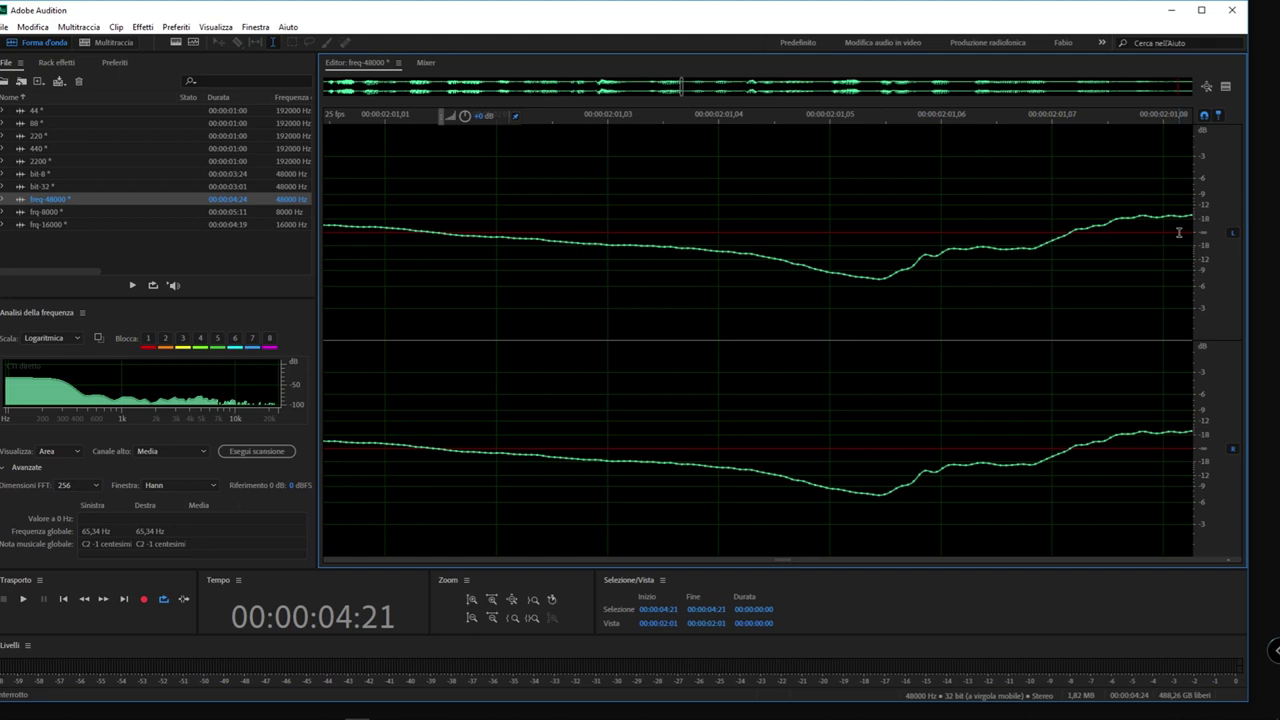
Examine the spacing of the freq-48000 samples around 00:00:02:01,042 at several levels of detail
scroll(745, 276, up, 3)
scroll(745, 276, up, 3)
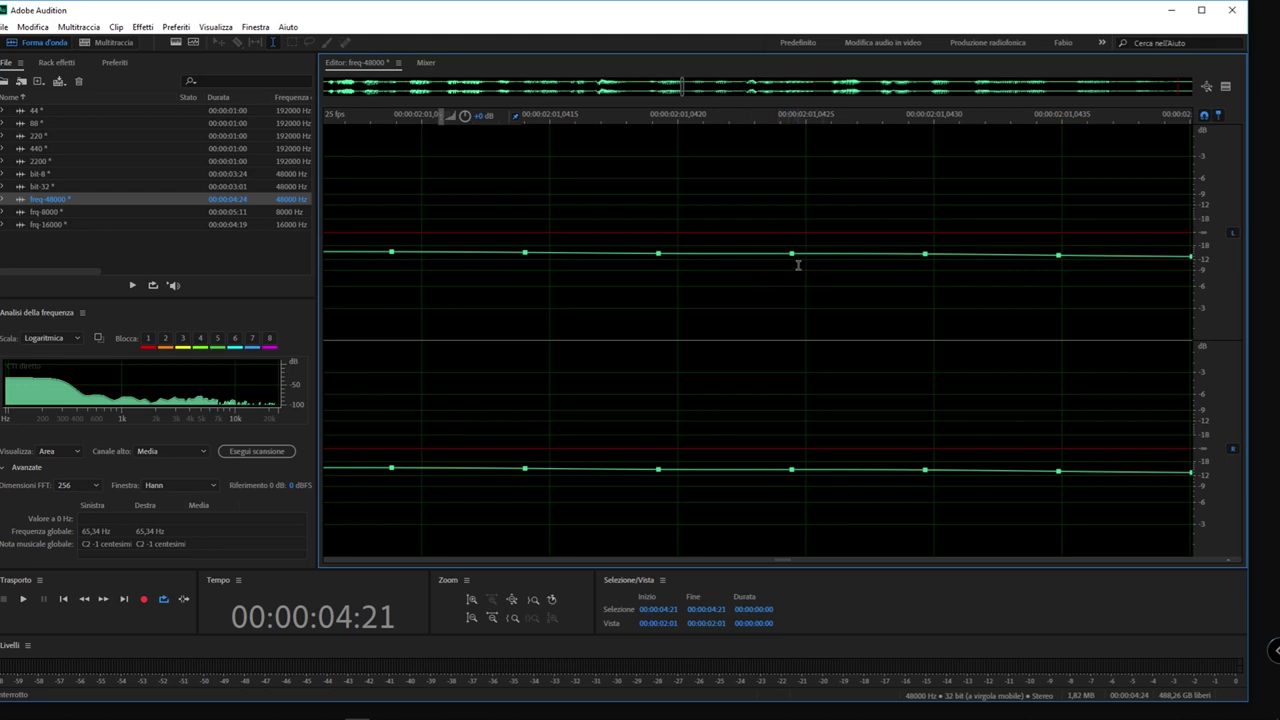
scroll(690, 278, down, 5)
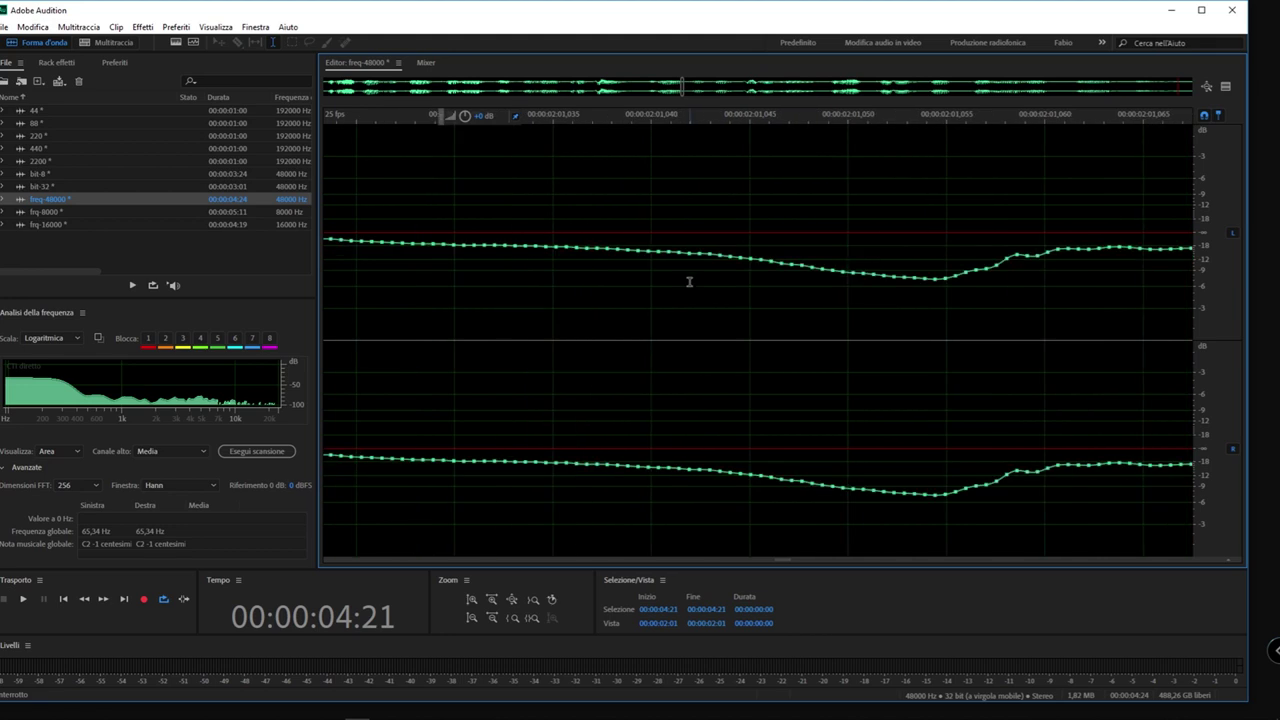
scroll(689, 279, up, 5)
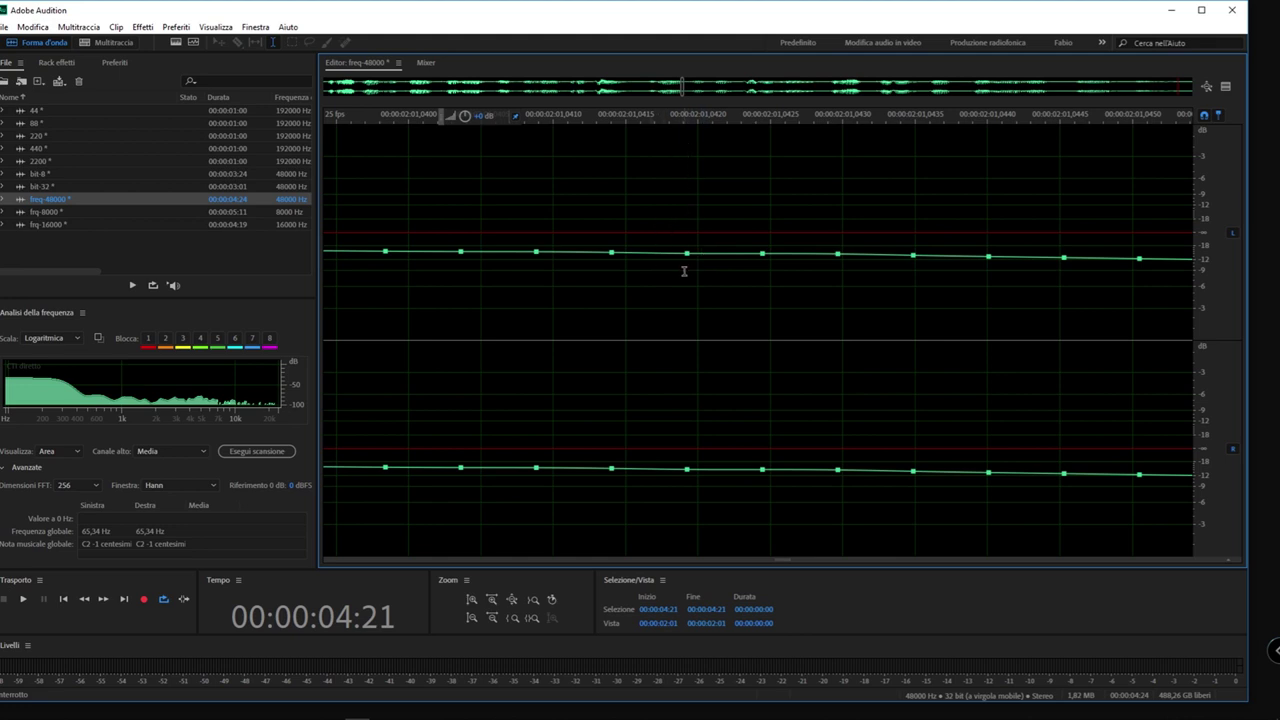
scroll(684, 274, down, 3)
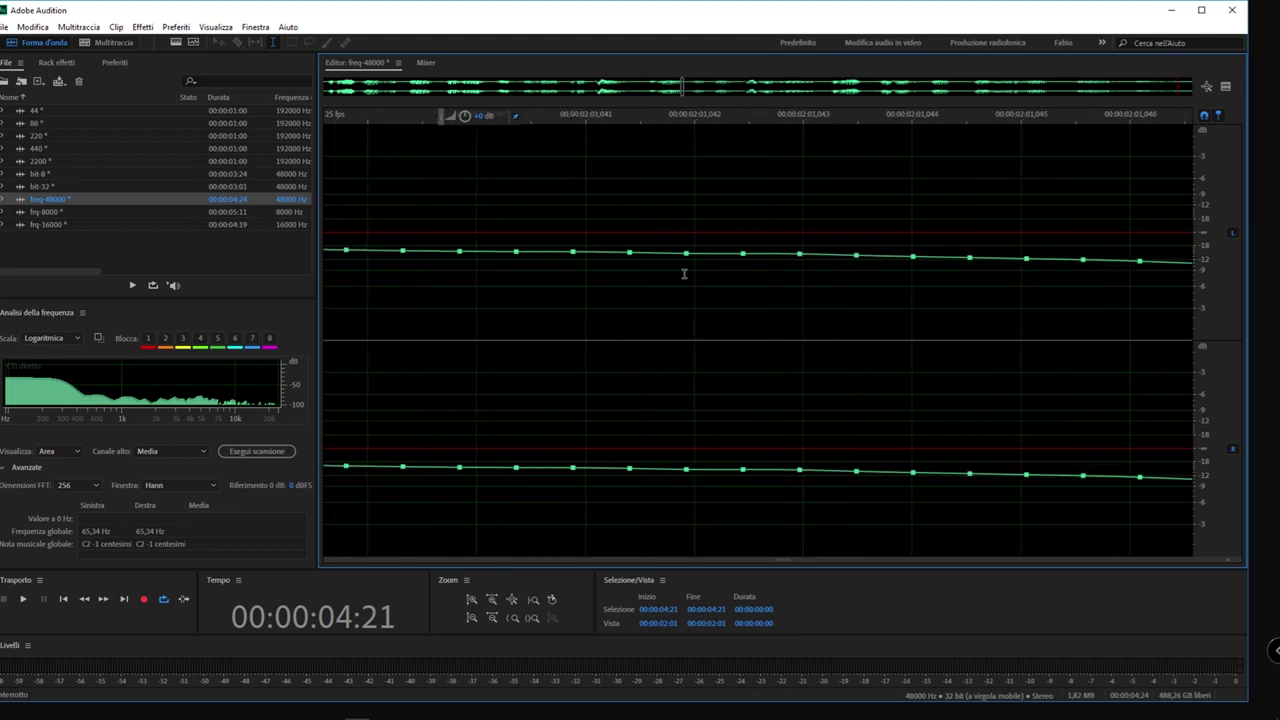
scroll(684, 274, up, 3)
scroll(684, 274, up, 1)
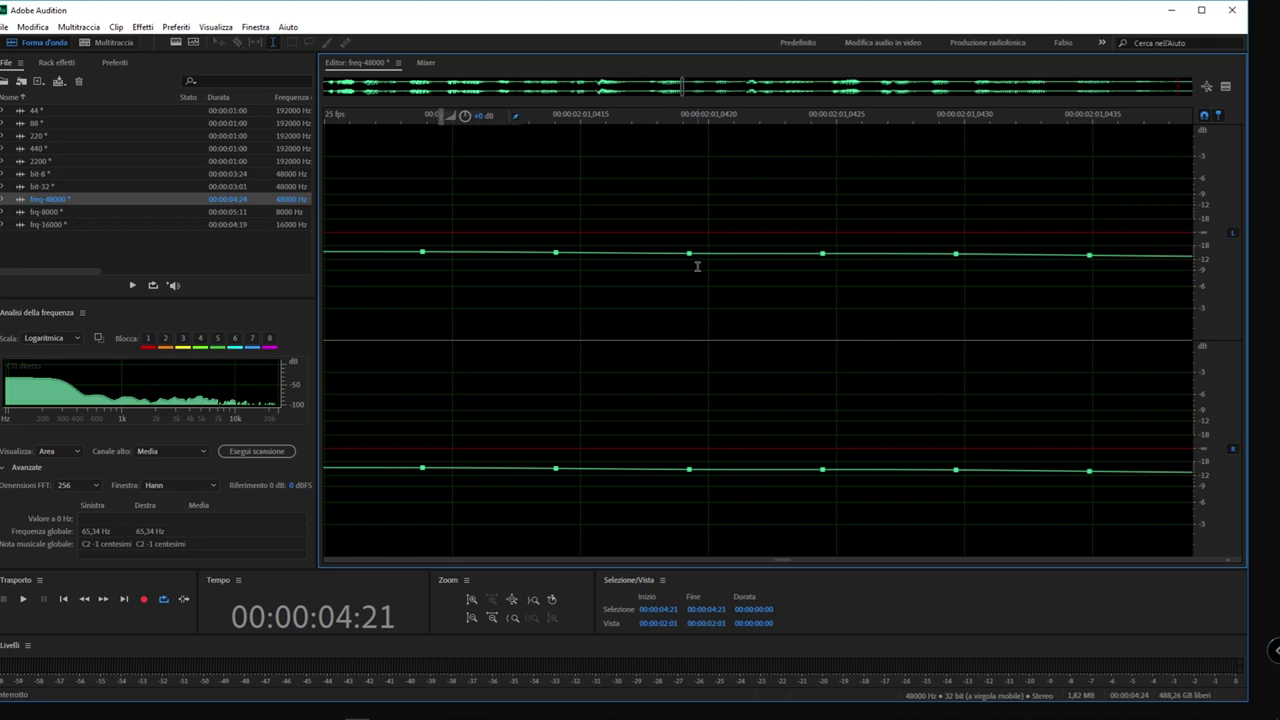
scroll(697, 266, down, 3)
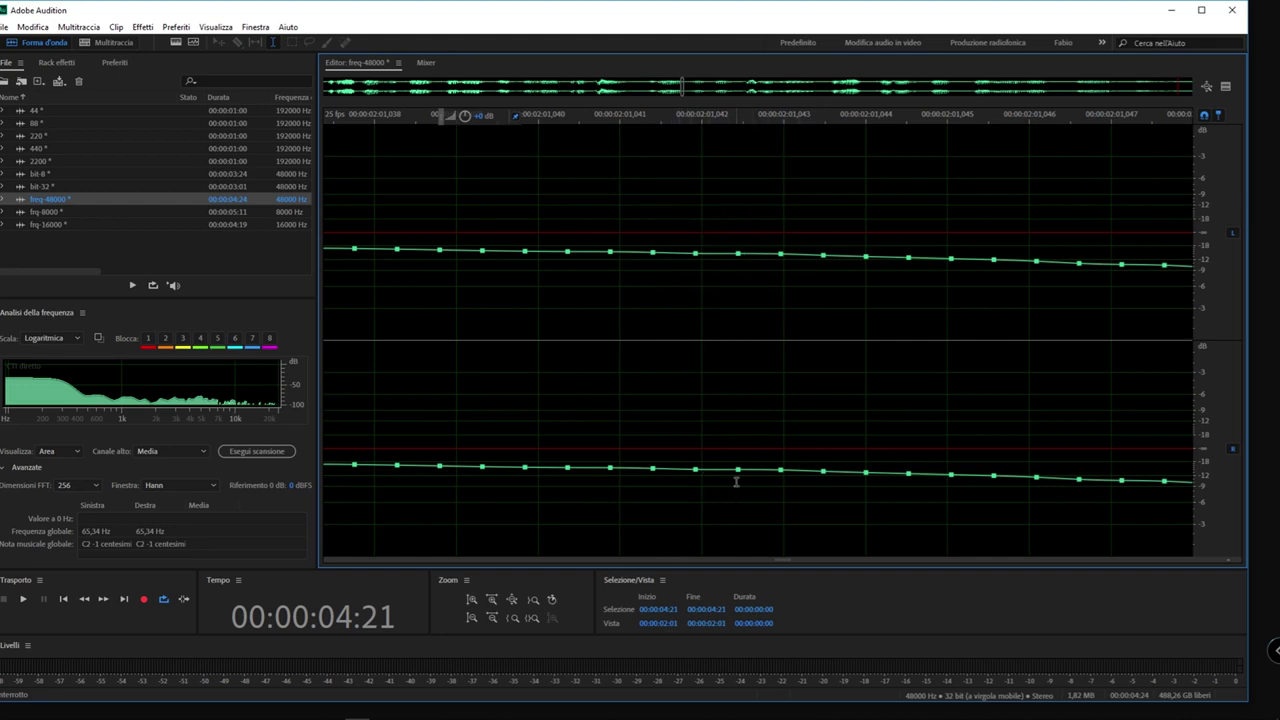
Show several seconds of the freq-48000 waveform and widen the editor by narrowing the file list beside it
scroll(737, 418, down, 10)
scroll(734, 418, down, 8)
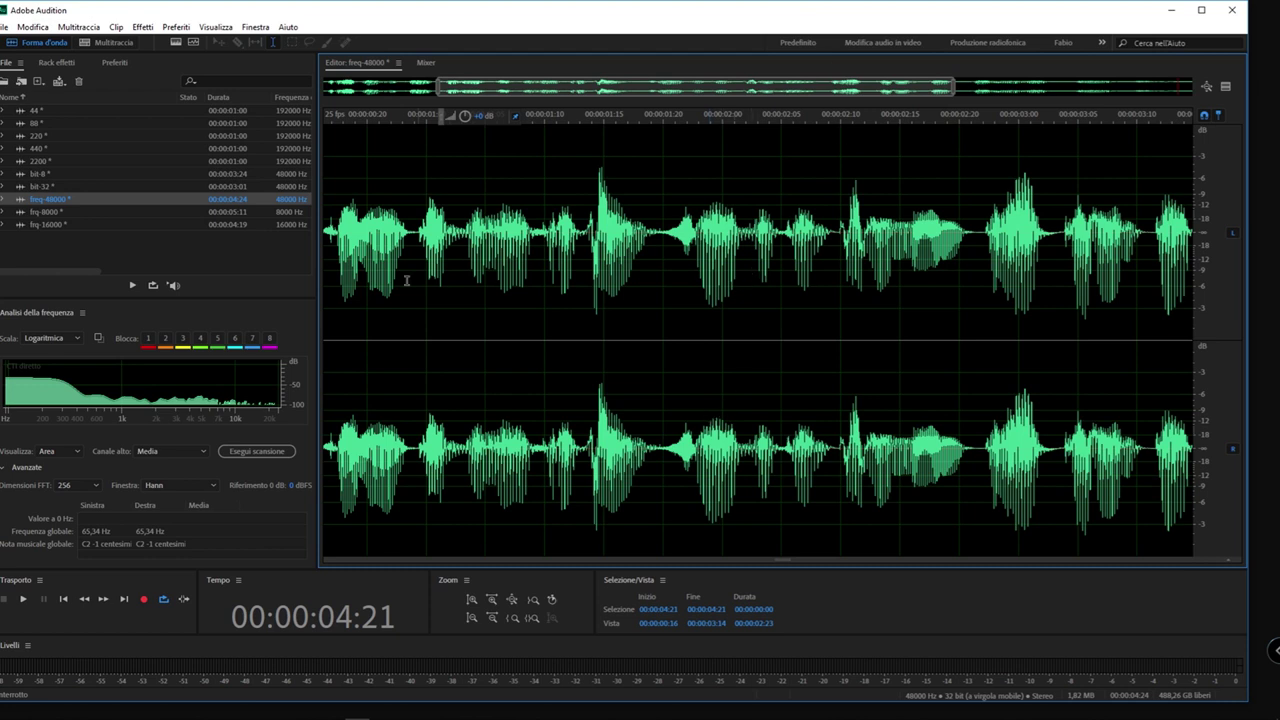
drag(319, 298, 42, 312)
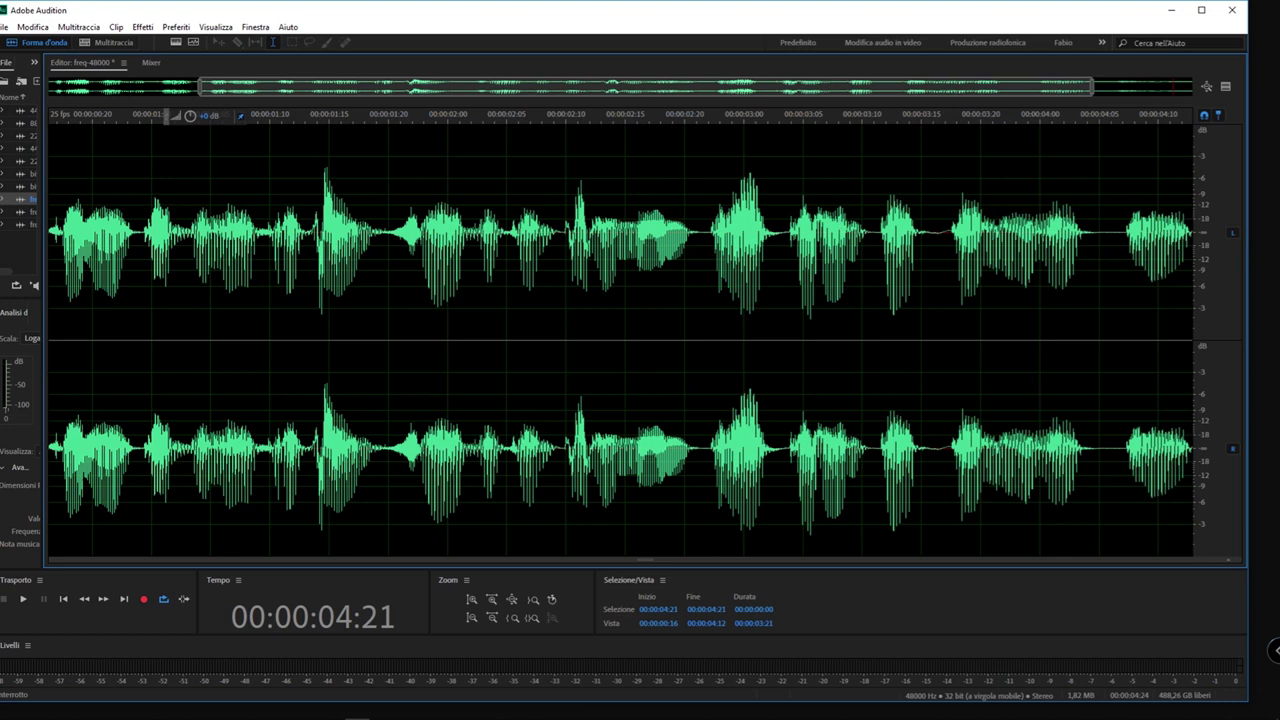
Highlight stretches of both freq-48000 channels, including 00:00:01:13 to 00:00:04:02, clear the selection and view the whole recording
drag(303, 296, 1051, 331)
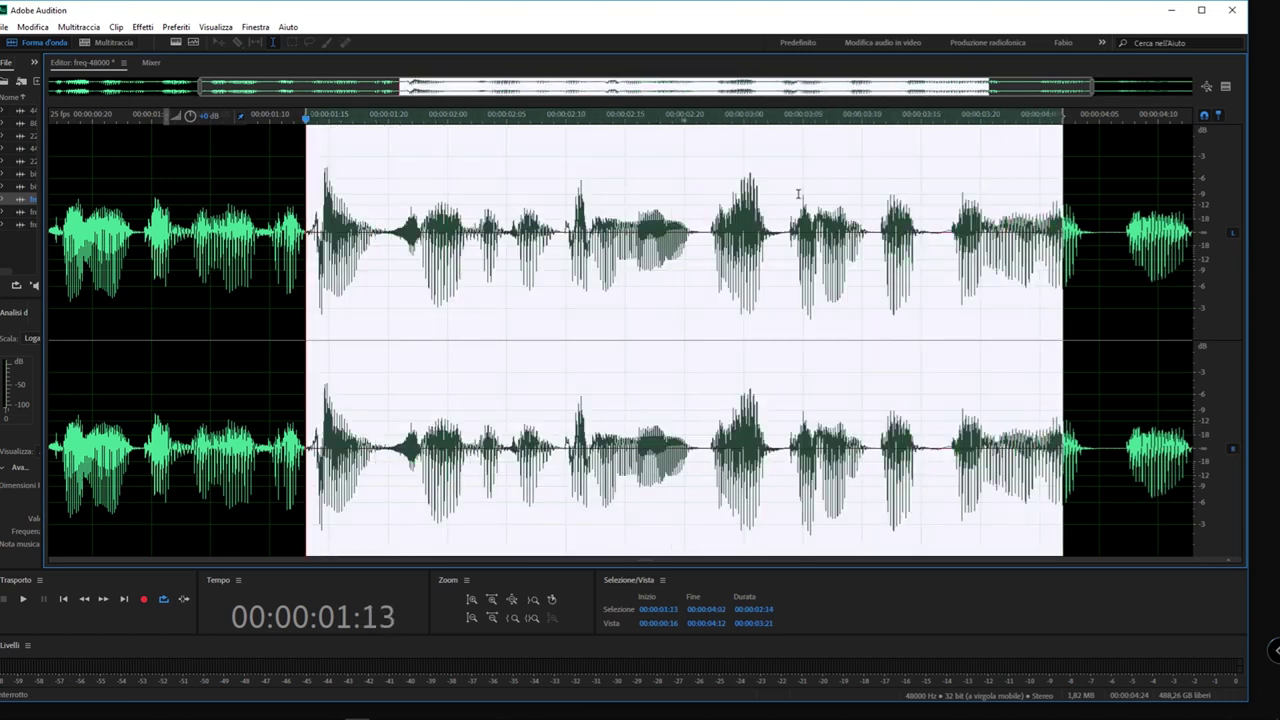
click(789, 292)
drag(458, 265, 873, 250)
click(819, 385)
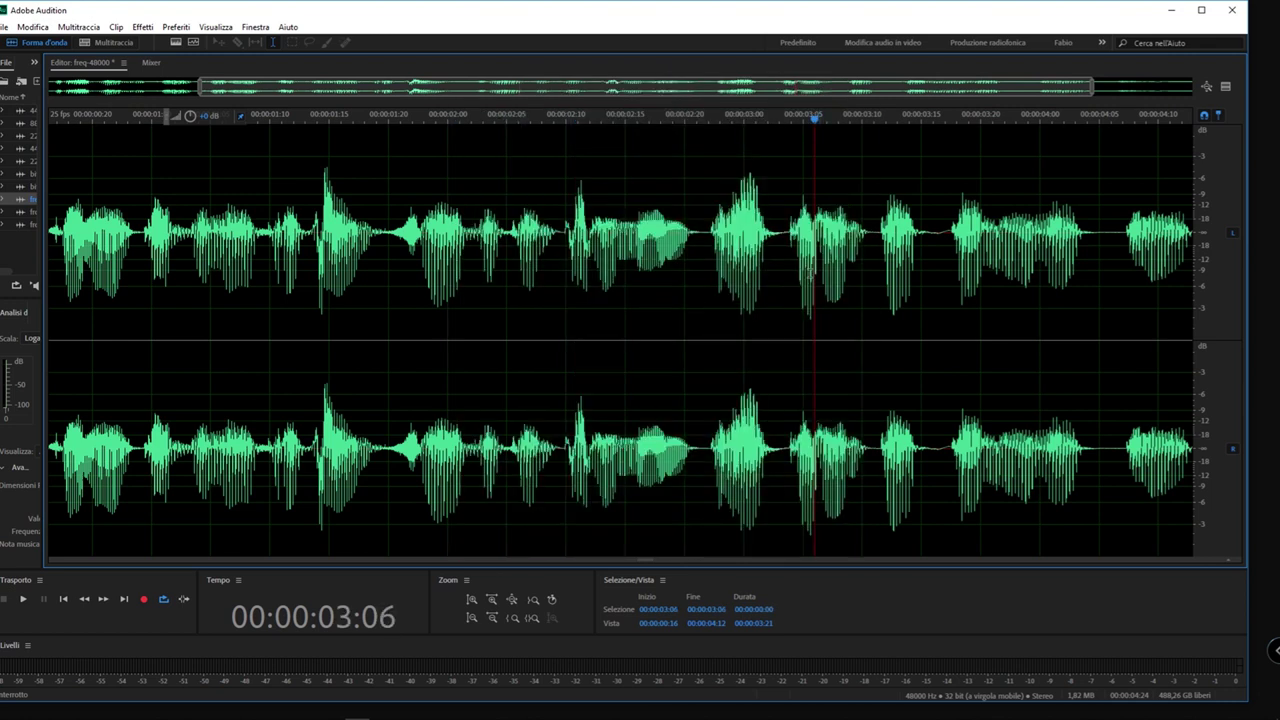
scroll(803, 284, down, 1)
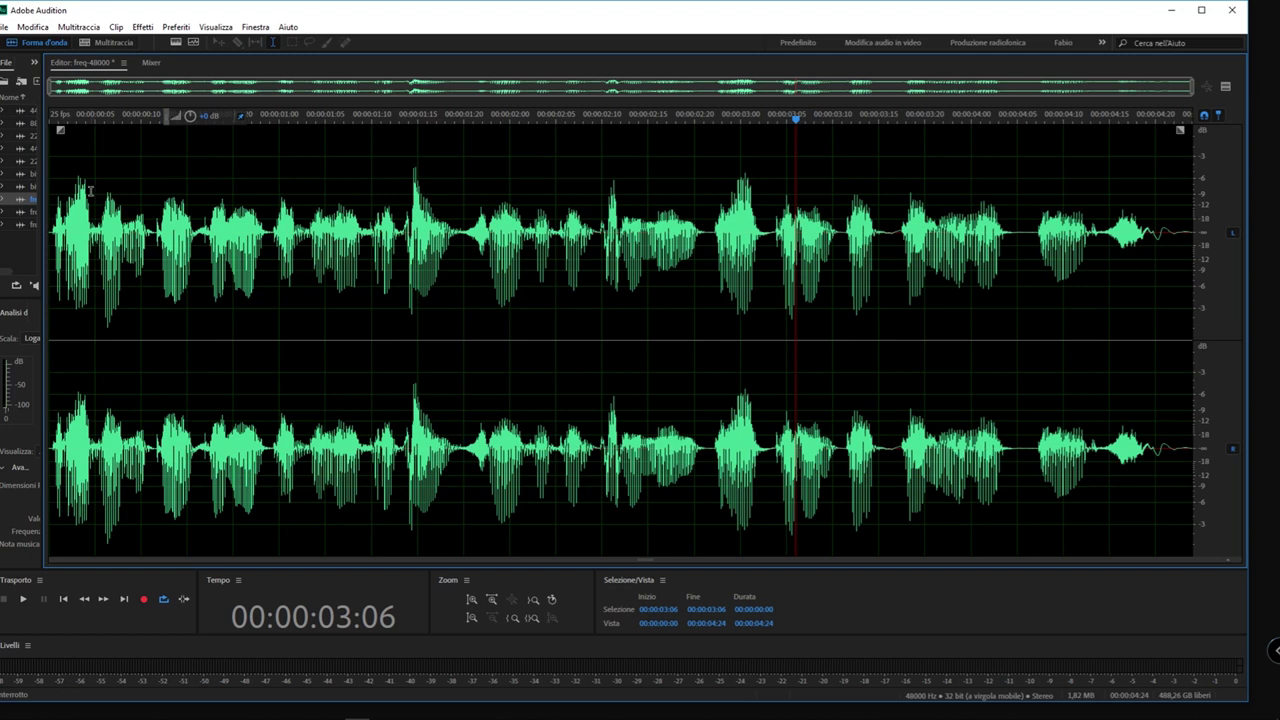
Widen the file list and create a new audio file named mono with one channel at 48000 Hz and 32-bit depth
drag(43, 194, 431, 212)
click(87, 244)
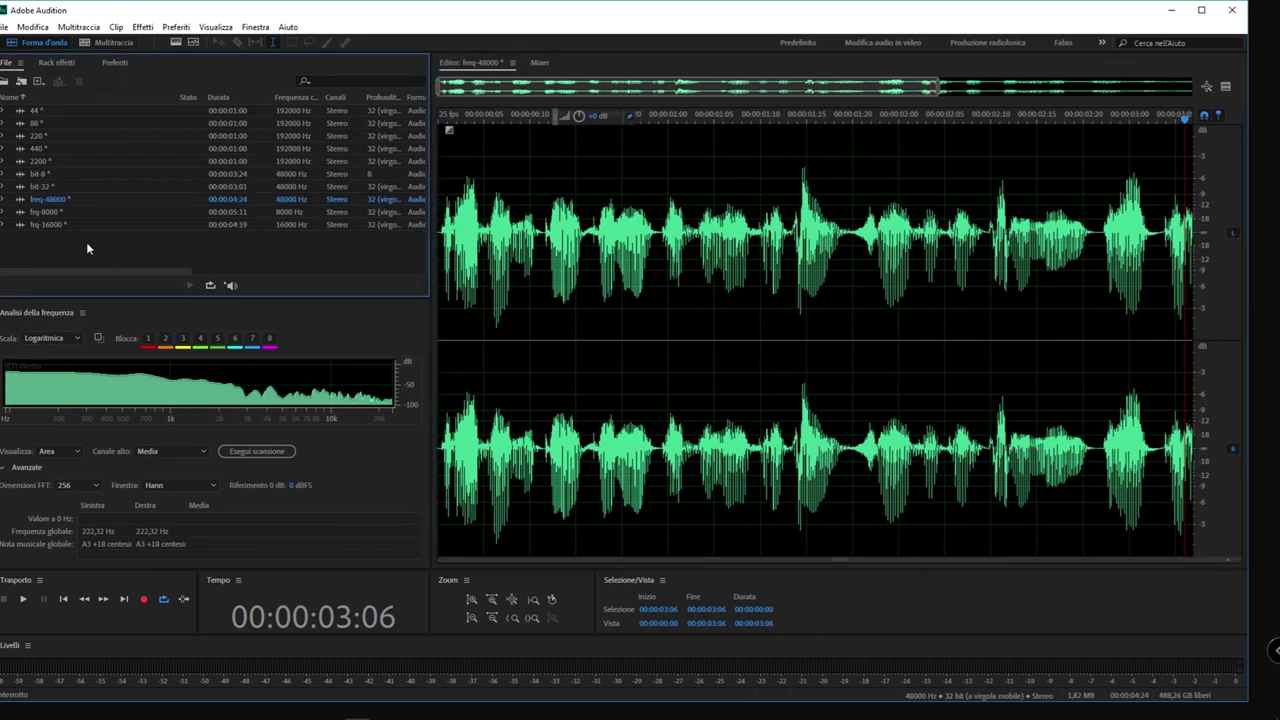
right_click(85, 242)
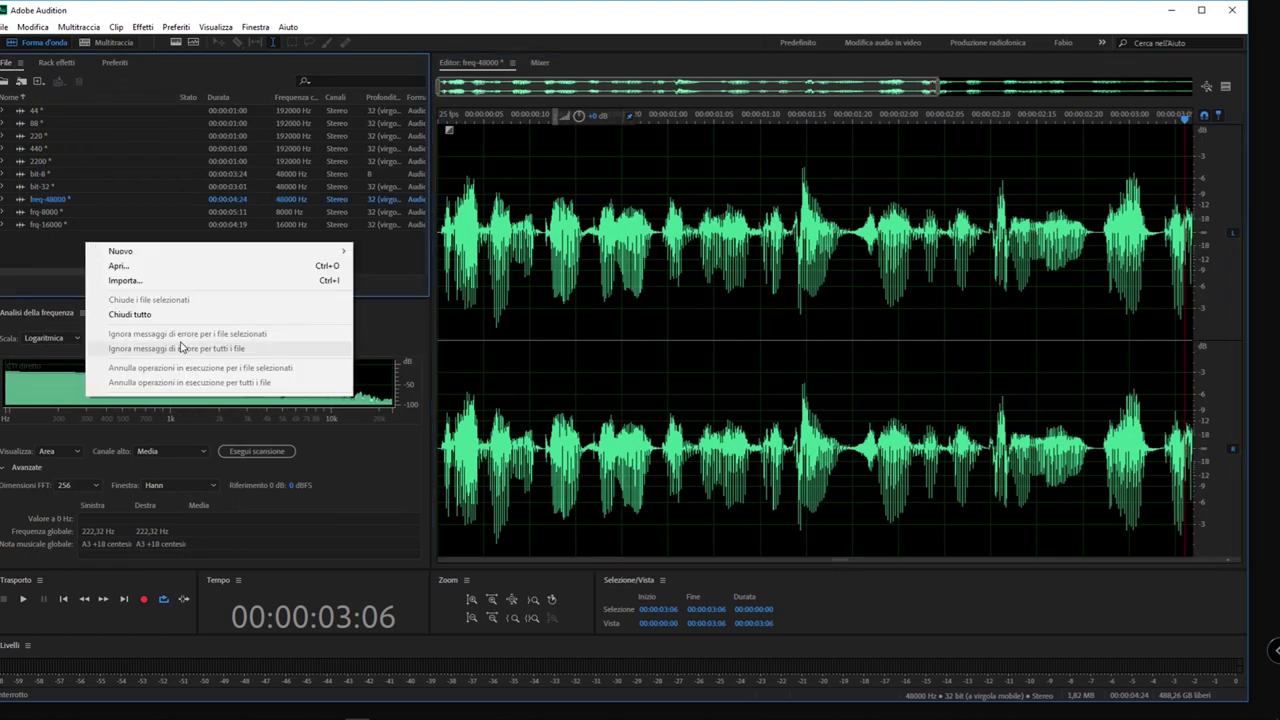
mouse_move(196, 260)
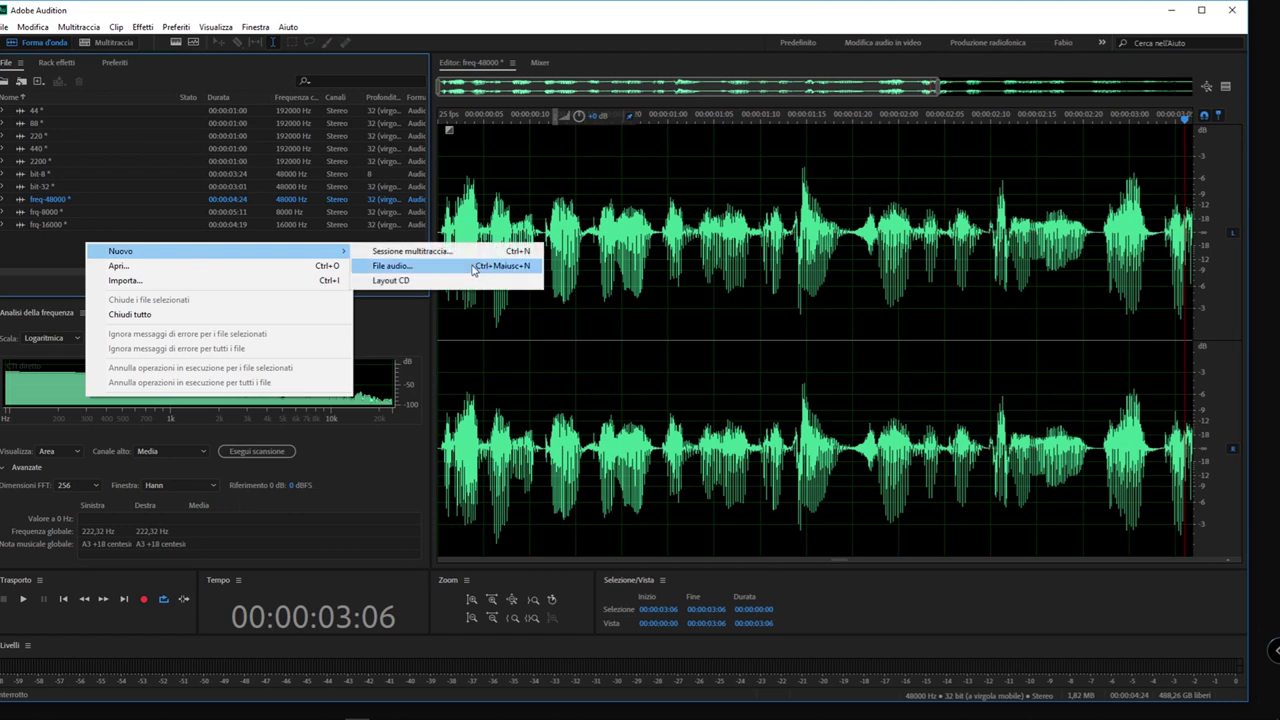
click(400, 262)
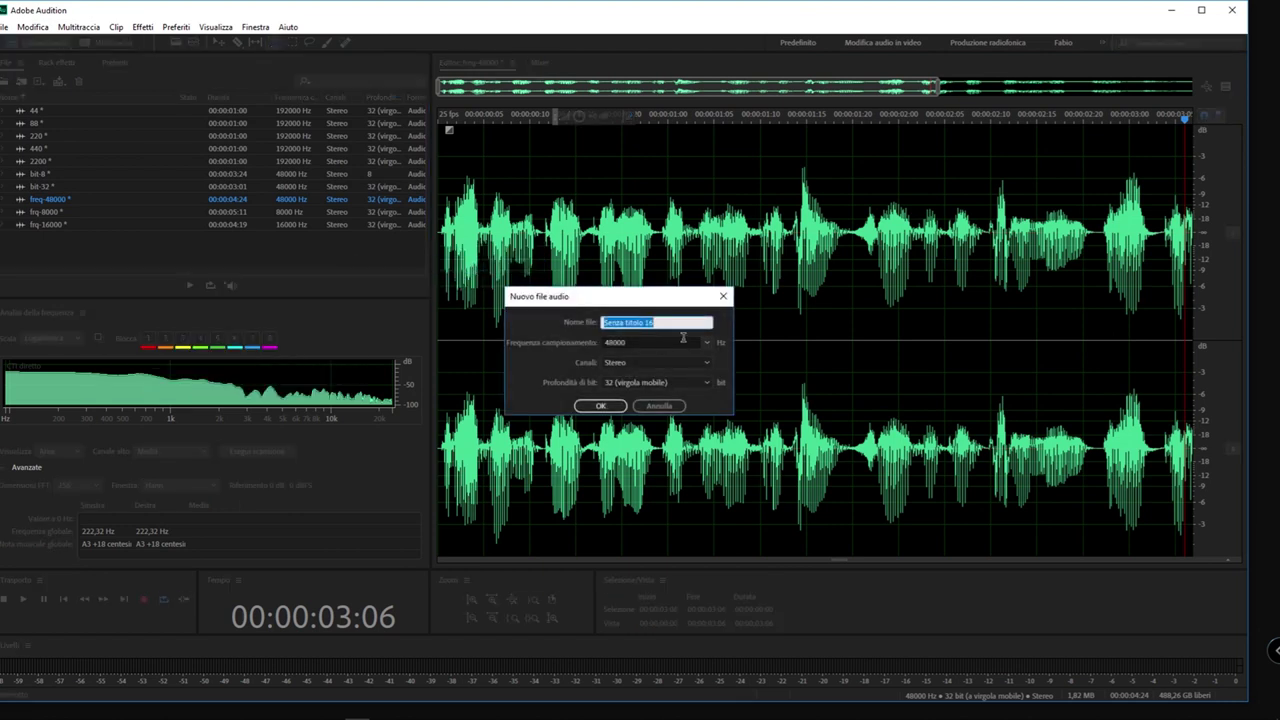
text(mono)
click(704, 364)
click(687, 381)
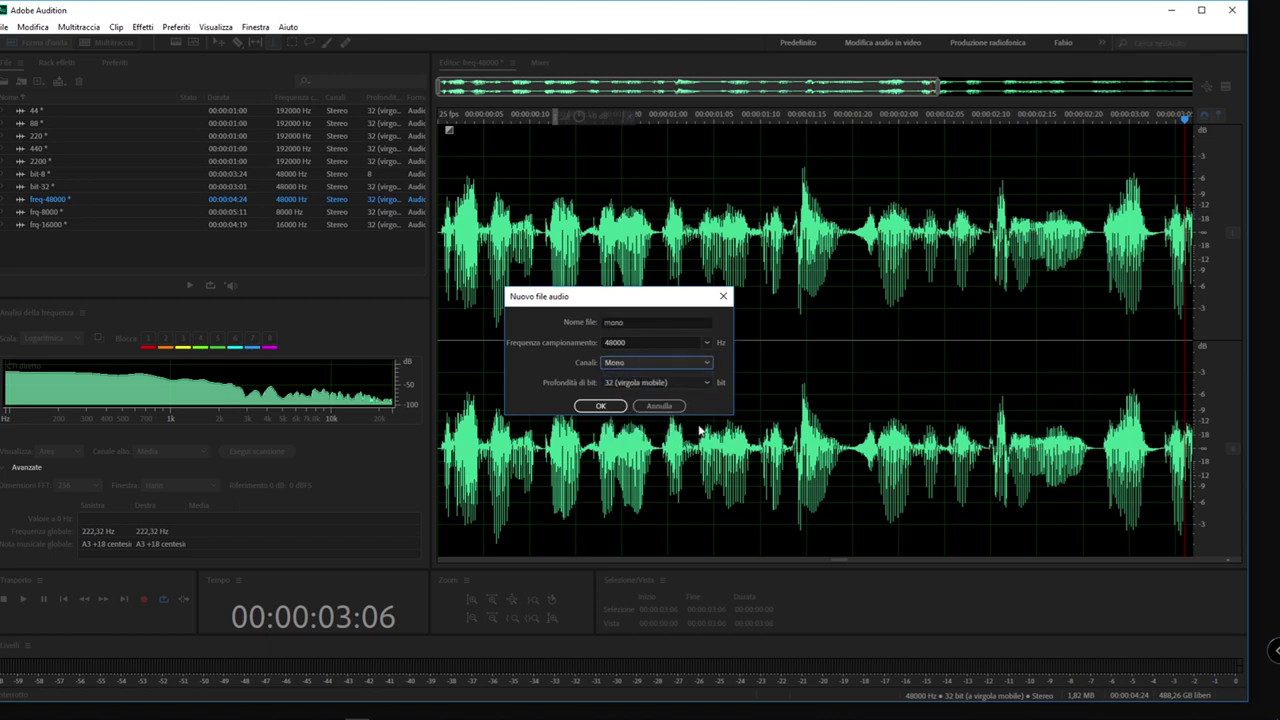
click(601, 406)
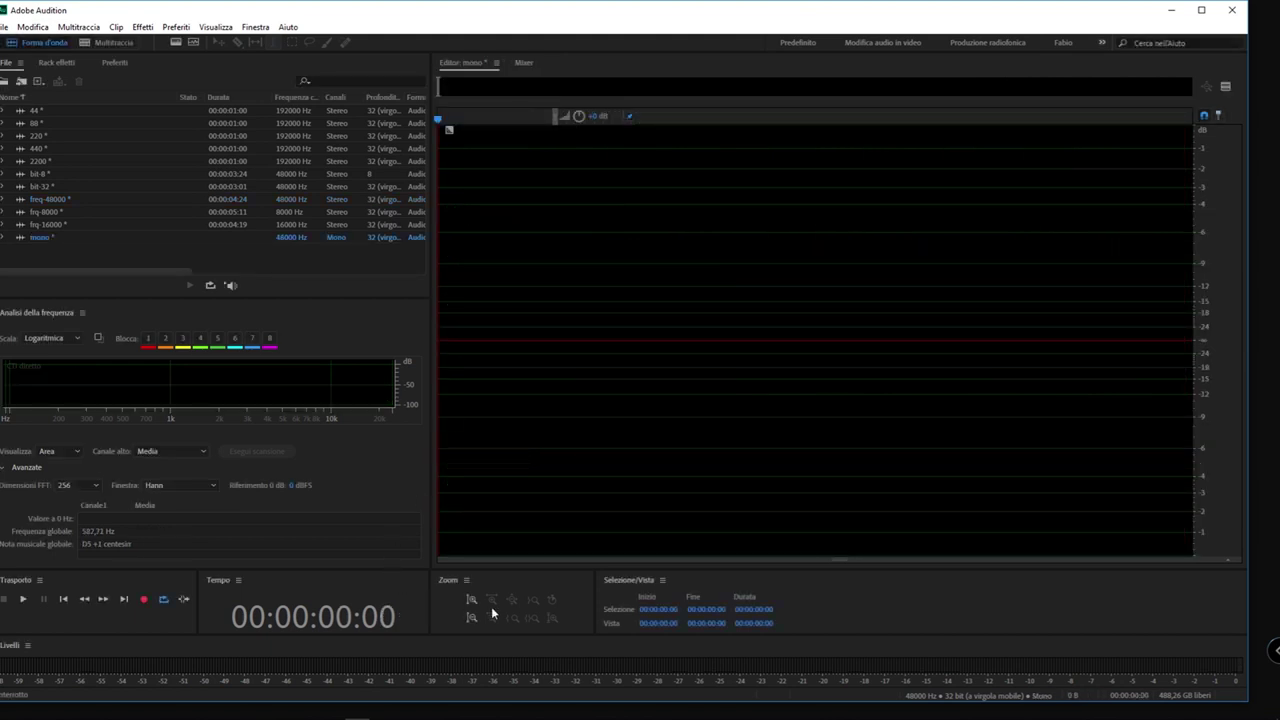
Record a few seconds of speech into the mono file, stop, and place the playhead at 00:00:01:15
click(146, 599)
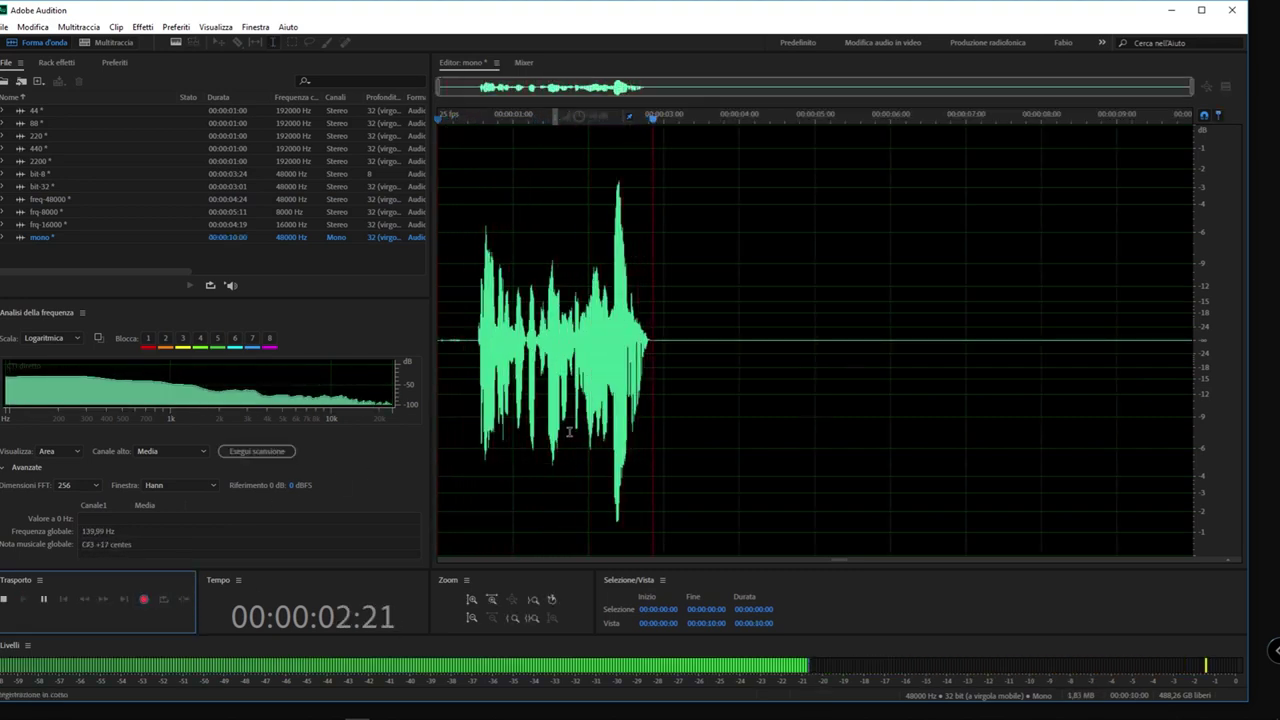
key(space)
click(754, 440)
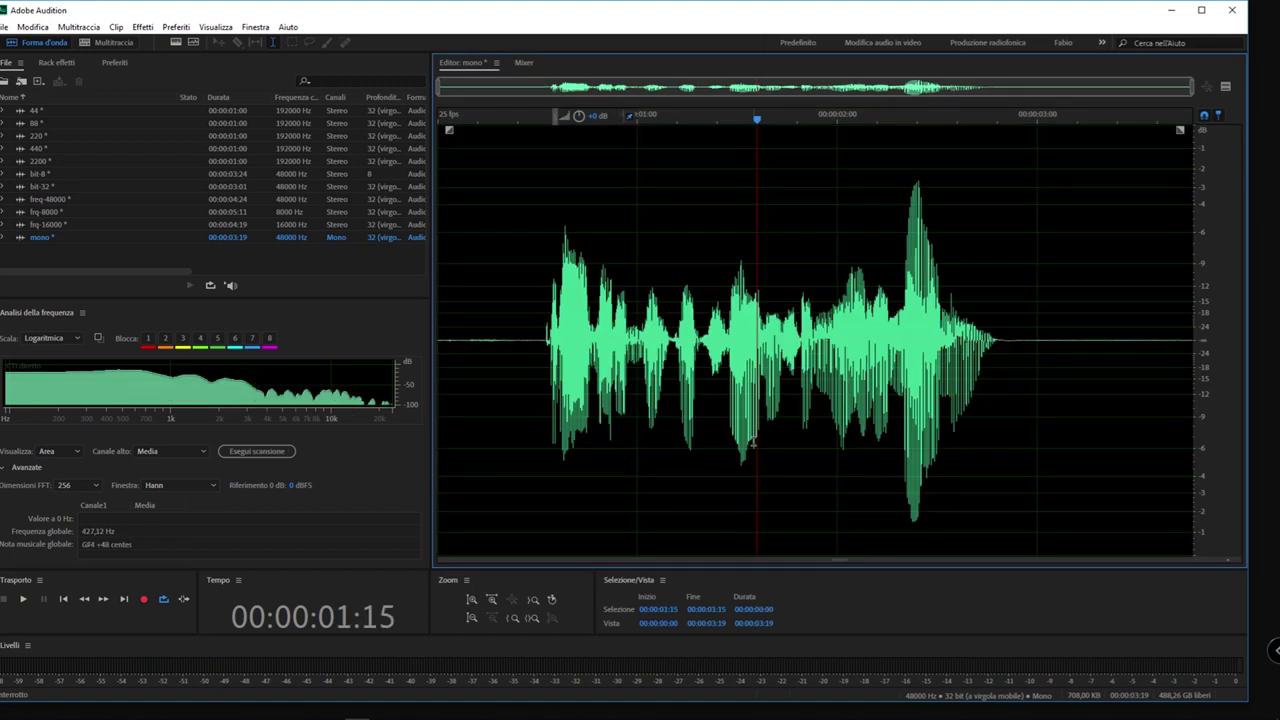
Compare the two-channel frq-16000 waveform with the single-channel mono recording by opening each in turn
double_click(22, 224)
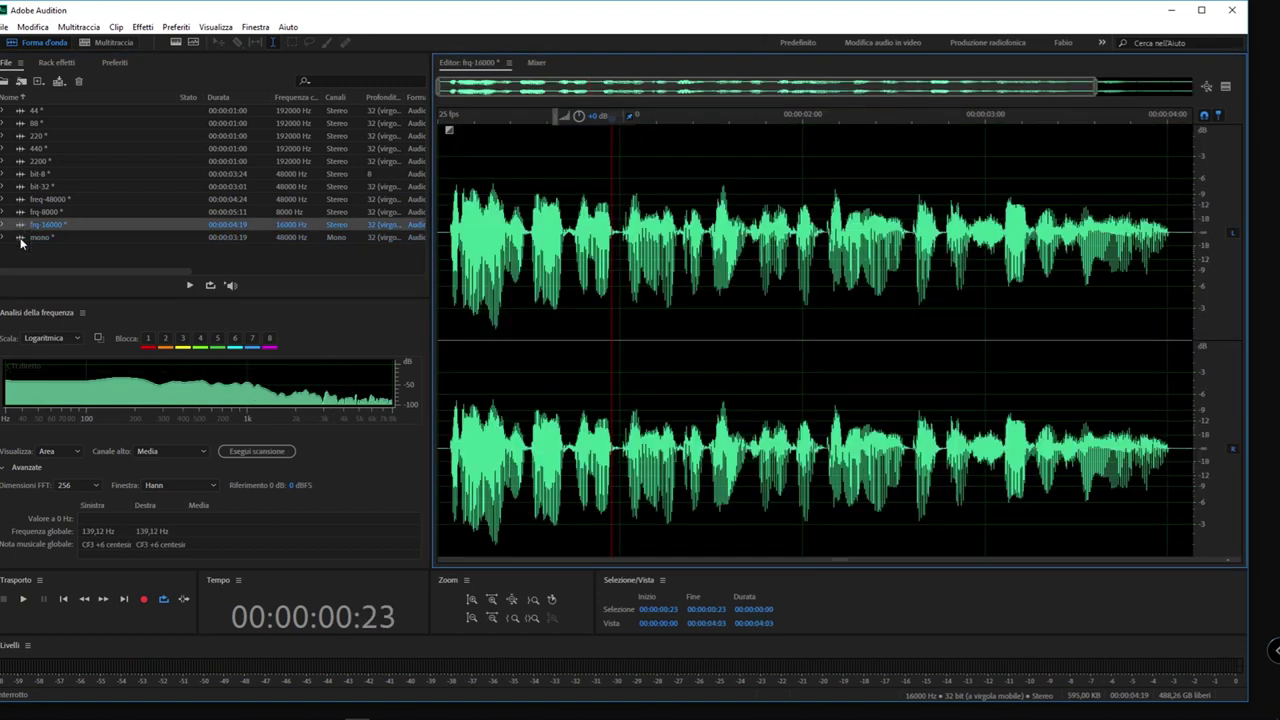
double_click(22, 238)
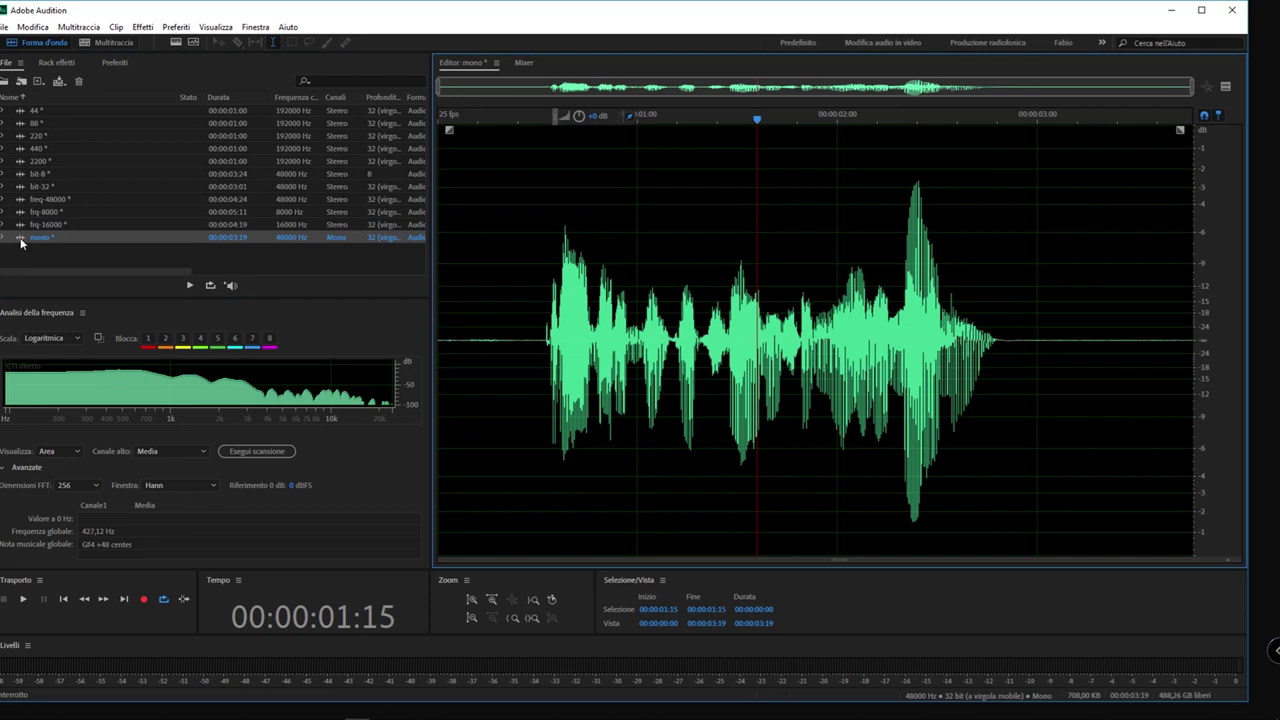